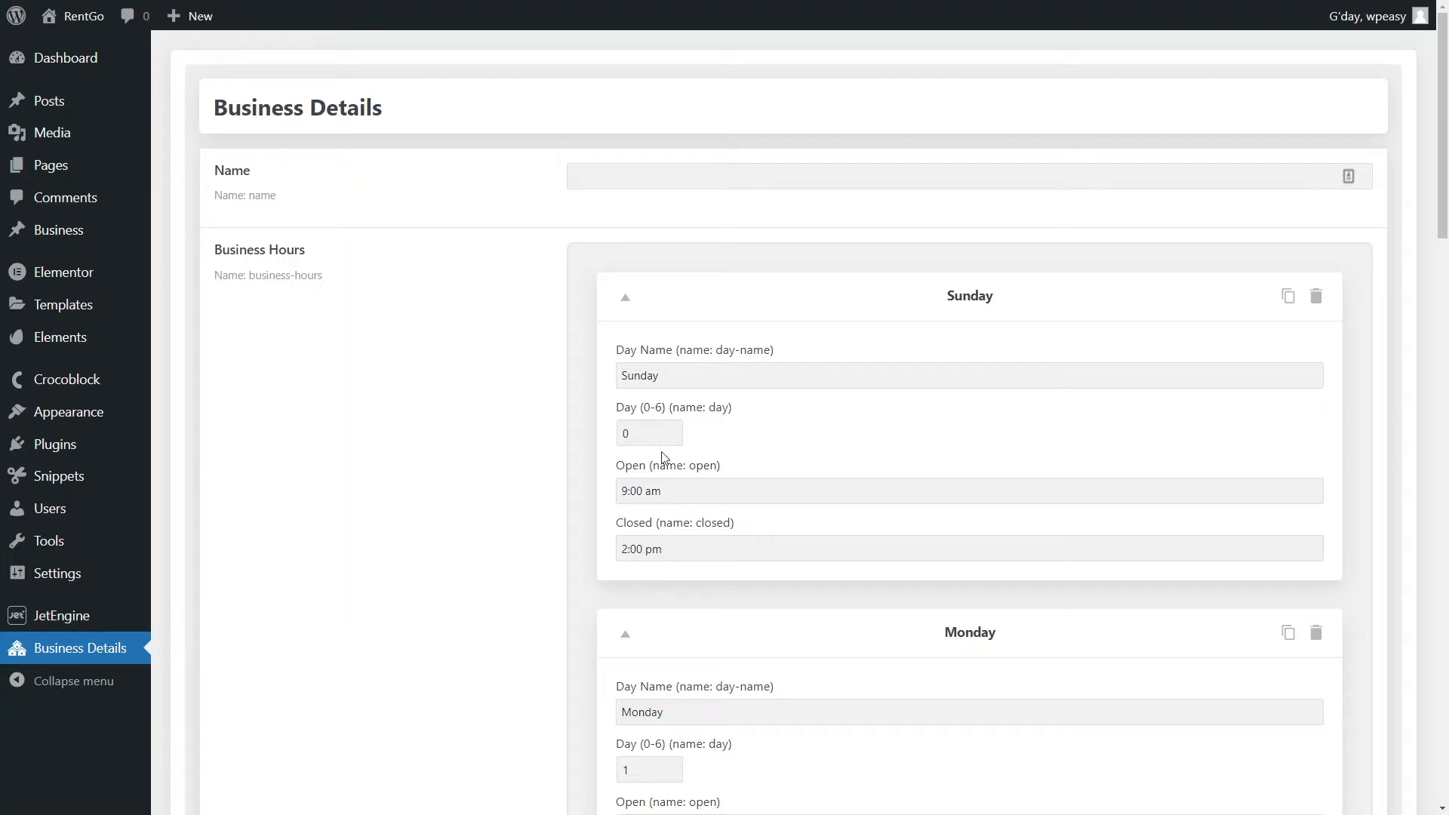
- Examine the Business Hours entries from Sunday to Saturday on the Business Details options page
{"action": "double_click", "coordinate": [638, 377]}
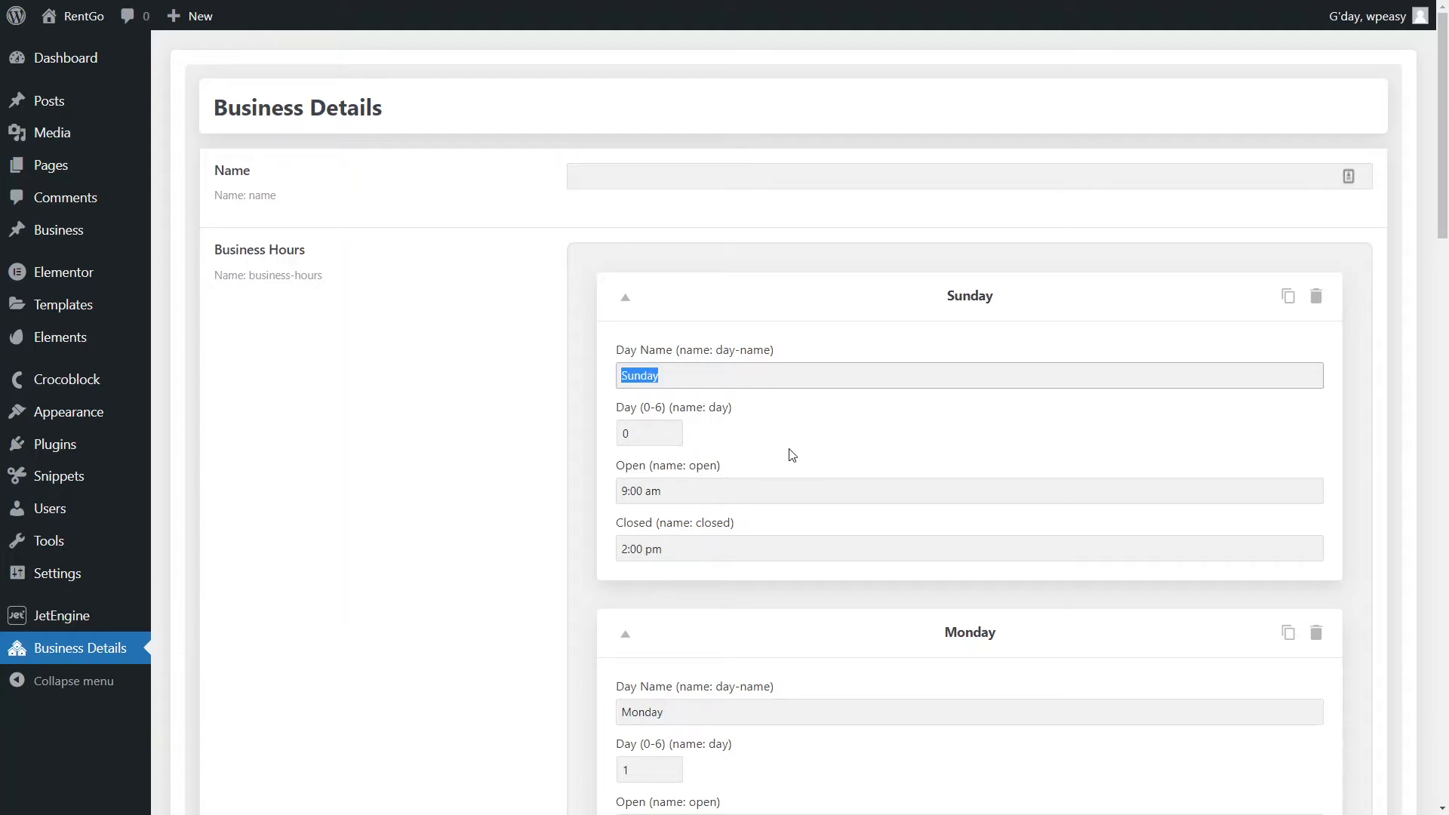
{"action": "left_click", "coordinate": [790, 451]}
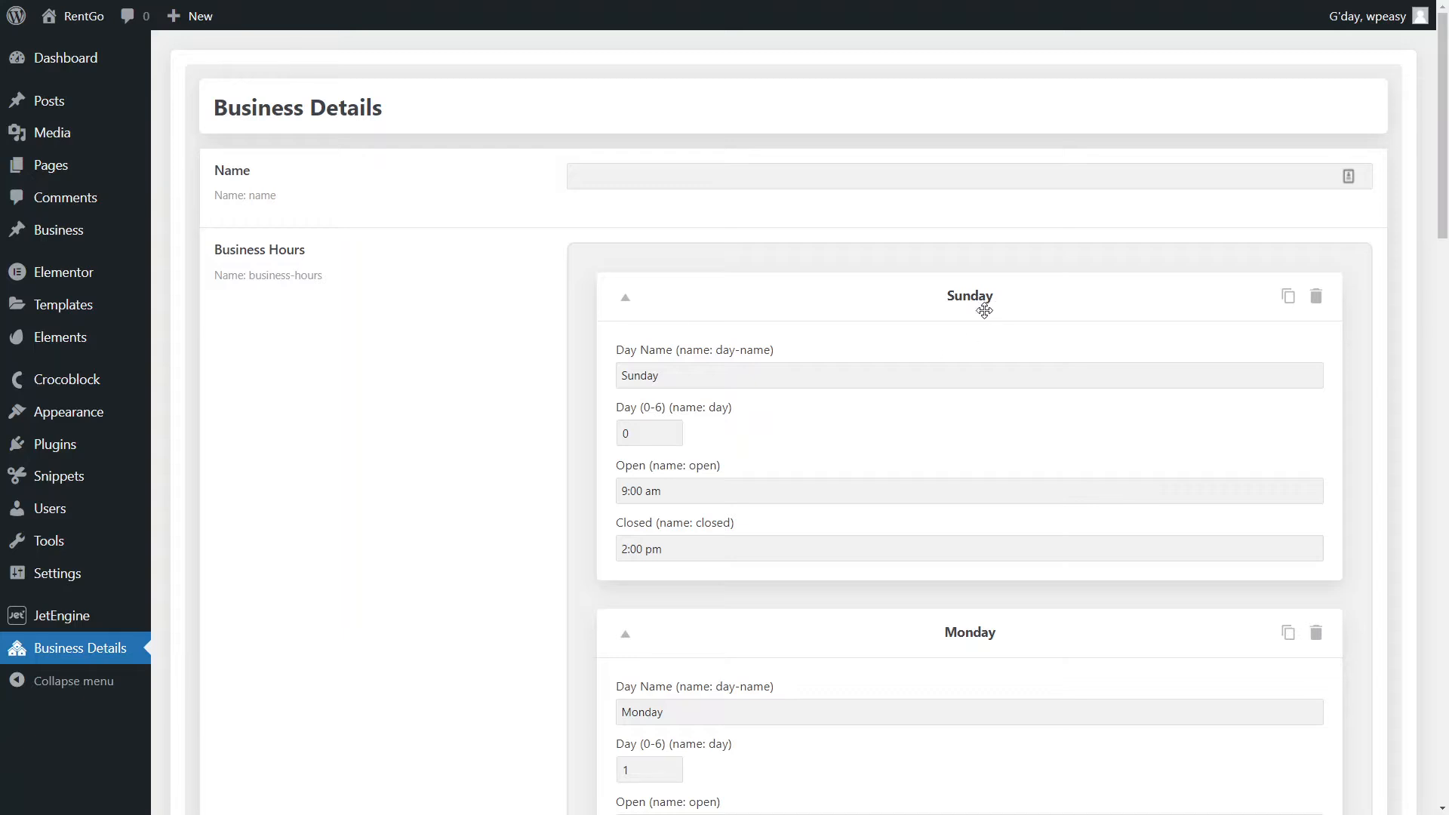
{"action": "scroll", "coordinate": [973, 498], "scroll_direction": "down", "scroll_amount": 2}
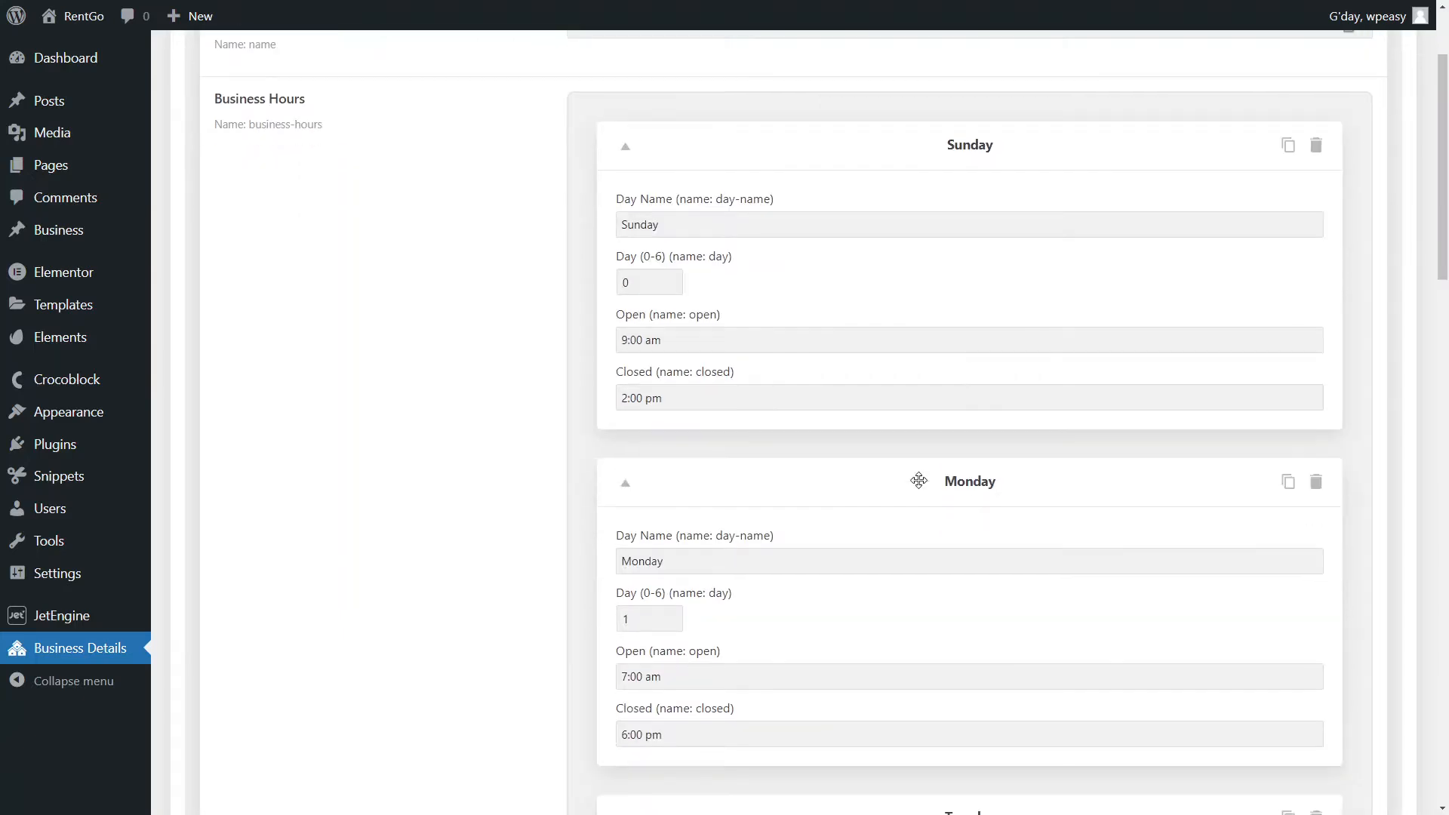
{"action": "scroll", "coordinate": [728, 640], "scroll_direction": "down", "scroll_amount": 6}
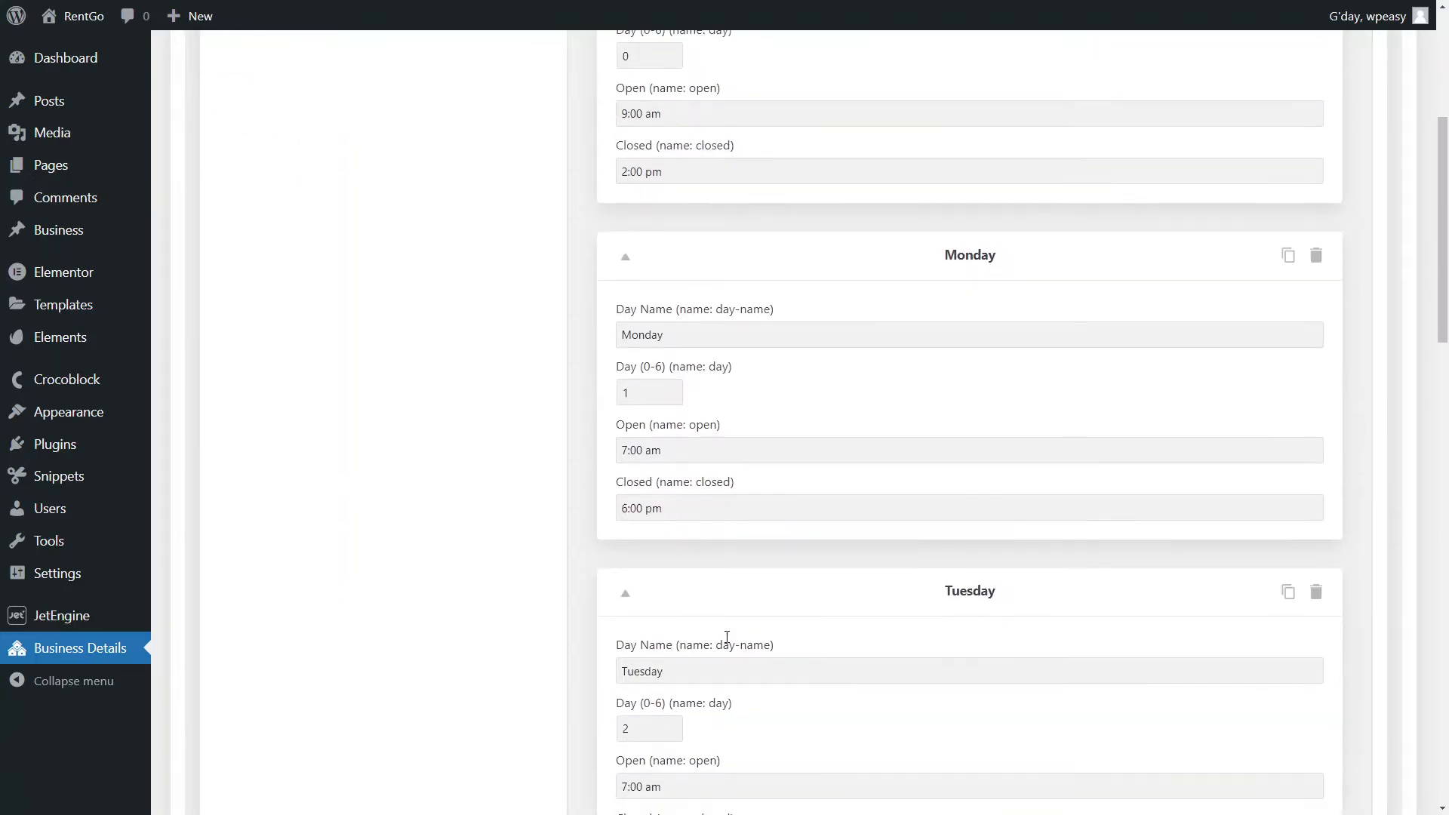
{"action": "scroll", "coordinate": [663, 493], "scroll_direction": "down", "scroll_amount": 19}
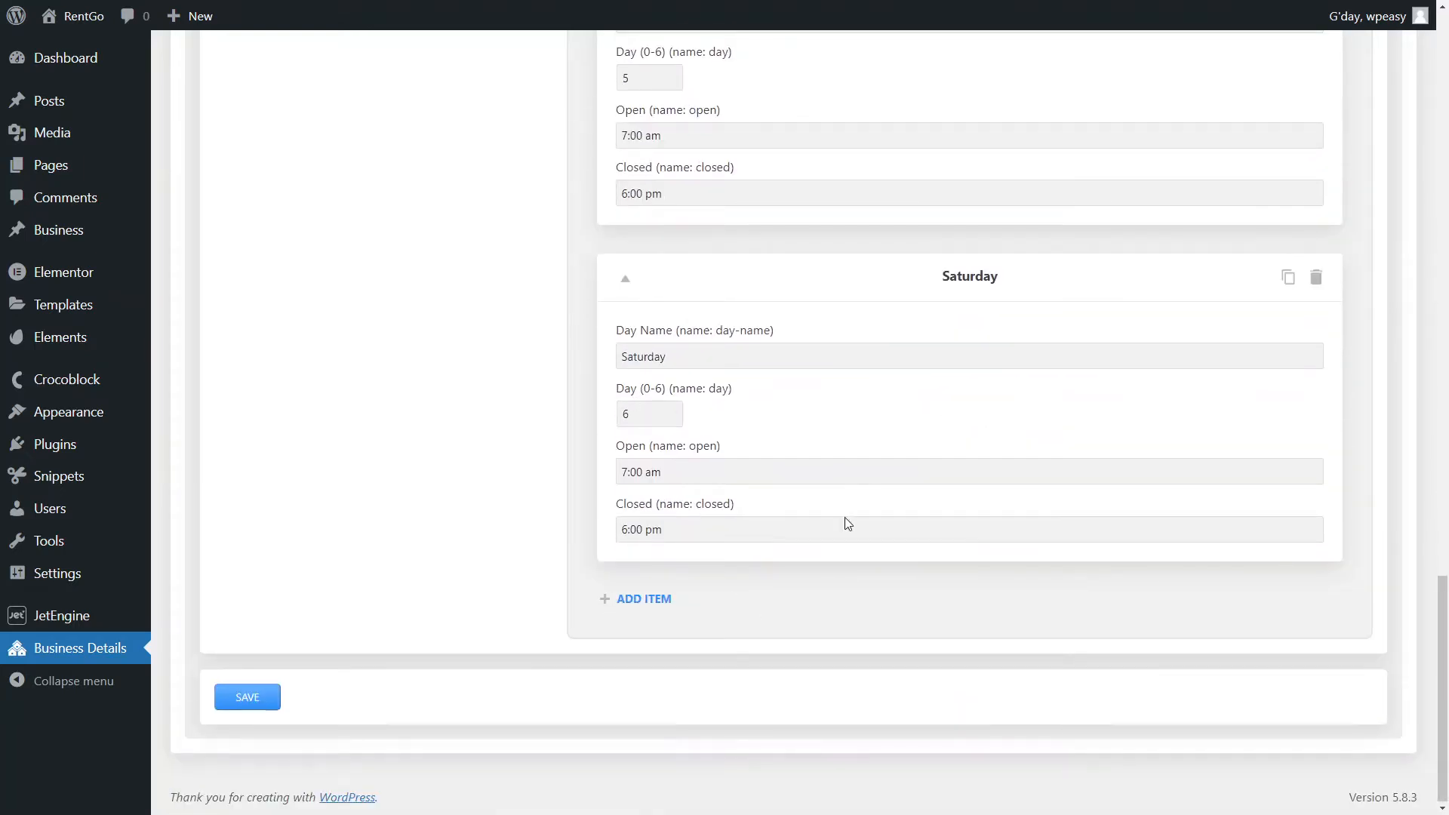
{"action": "scroll", "coordinate": [840, 559], "scroll_direction": "up", "scroll_amount": 20}
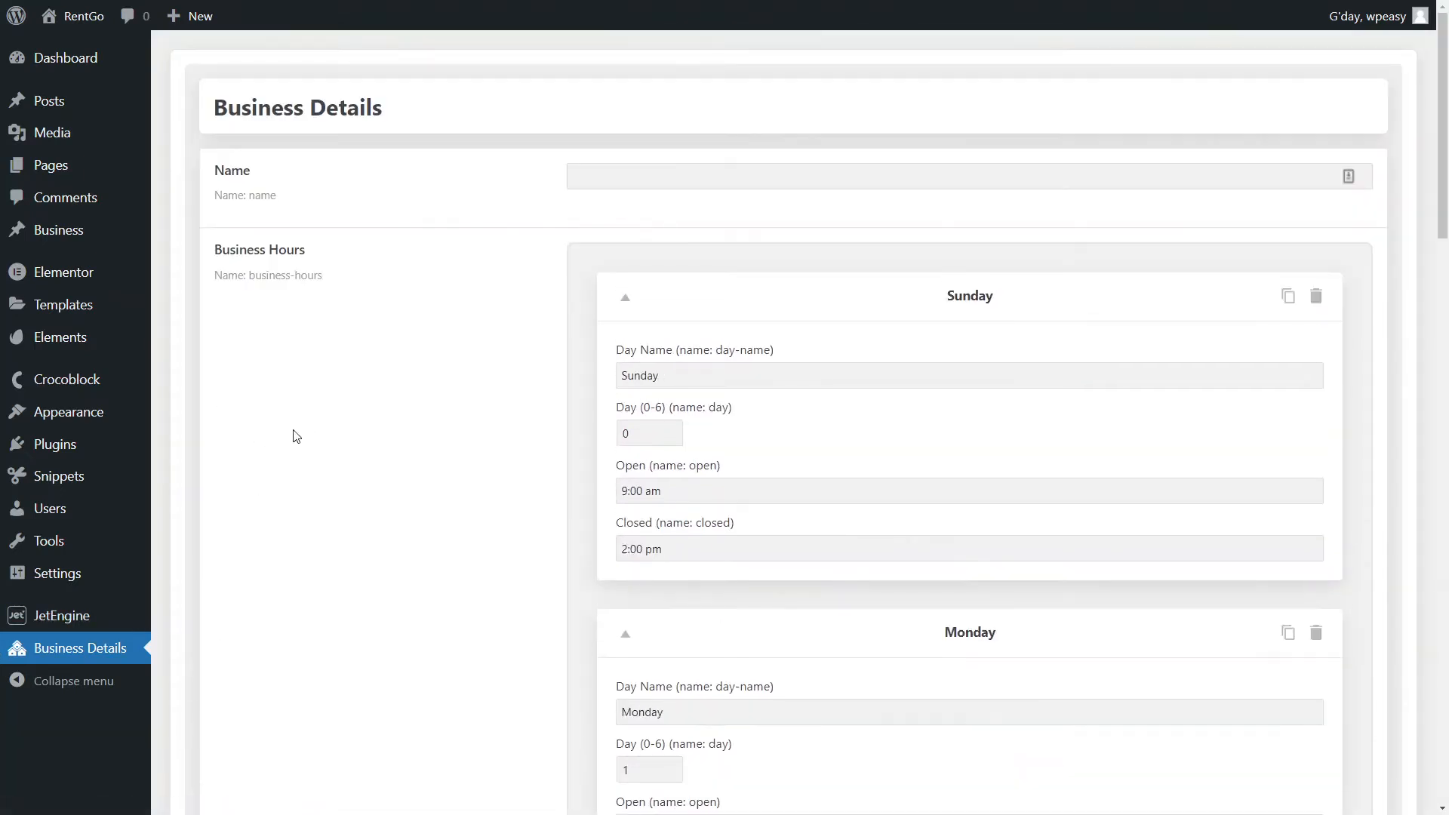
- Open the Business Details options page configuration in JetEngine and expand its Business Hours field to review the repeater subfields
{"action": "mouse_move", "coordinate": [71, 619]}
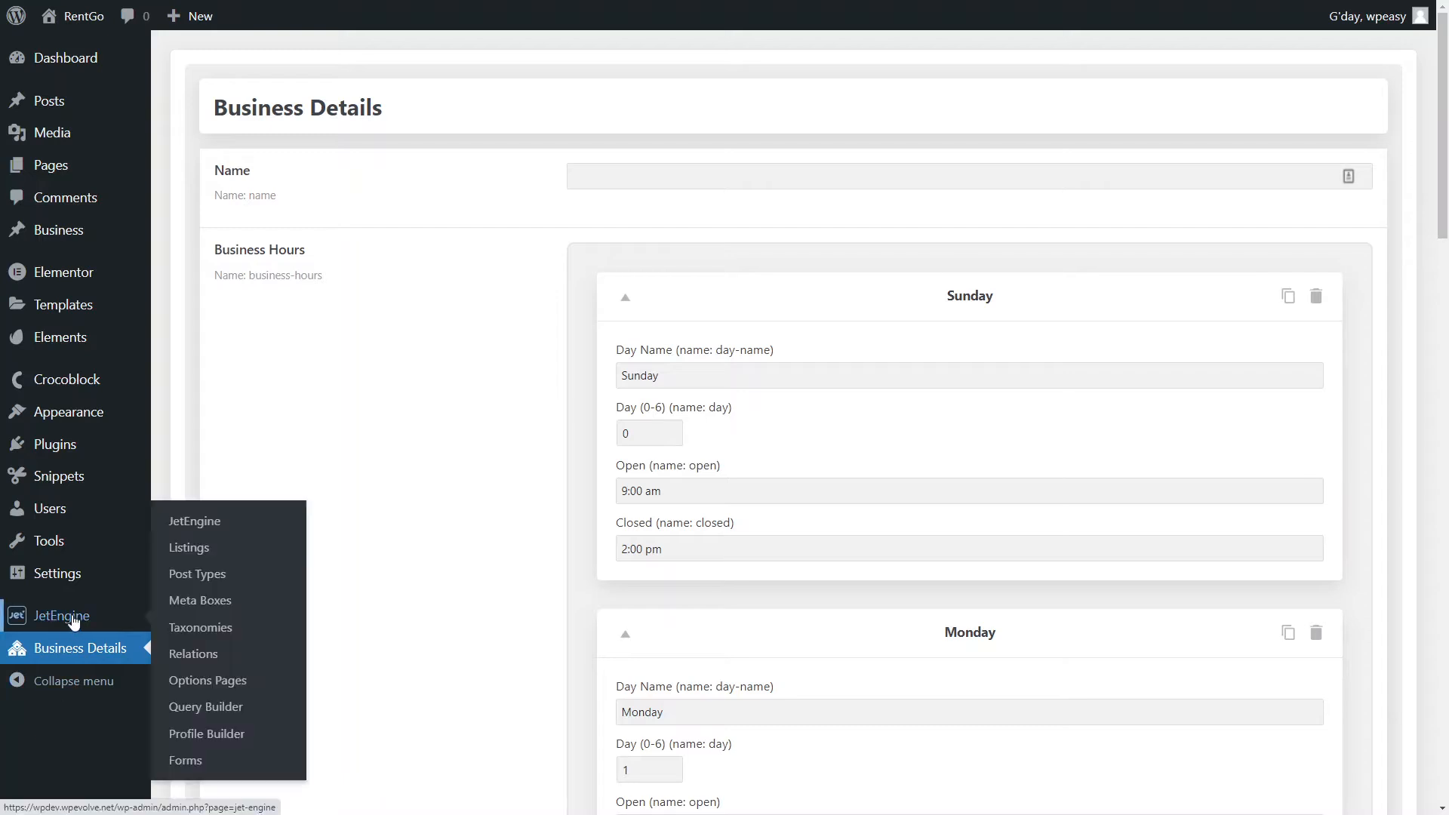
{"action": "left_click", "coordinate": [218, 687]}
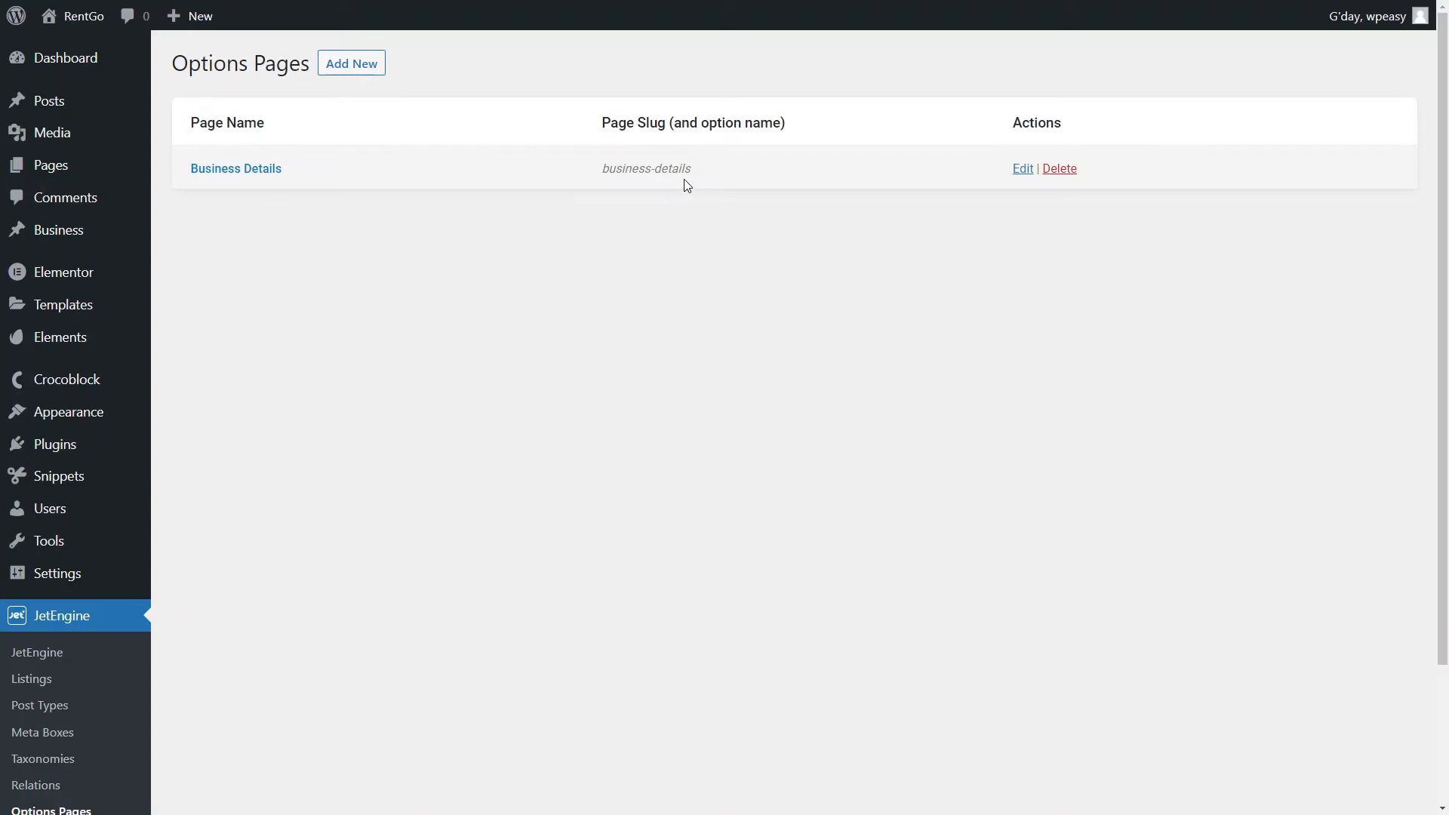
{"action": "left_click", "coordinate": [249, 168]}
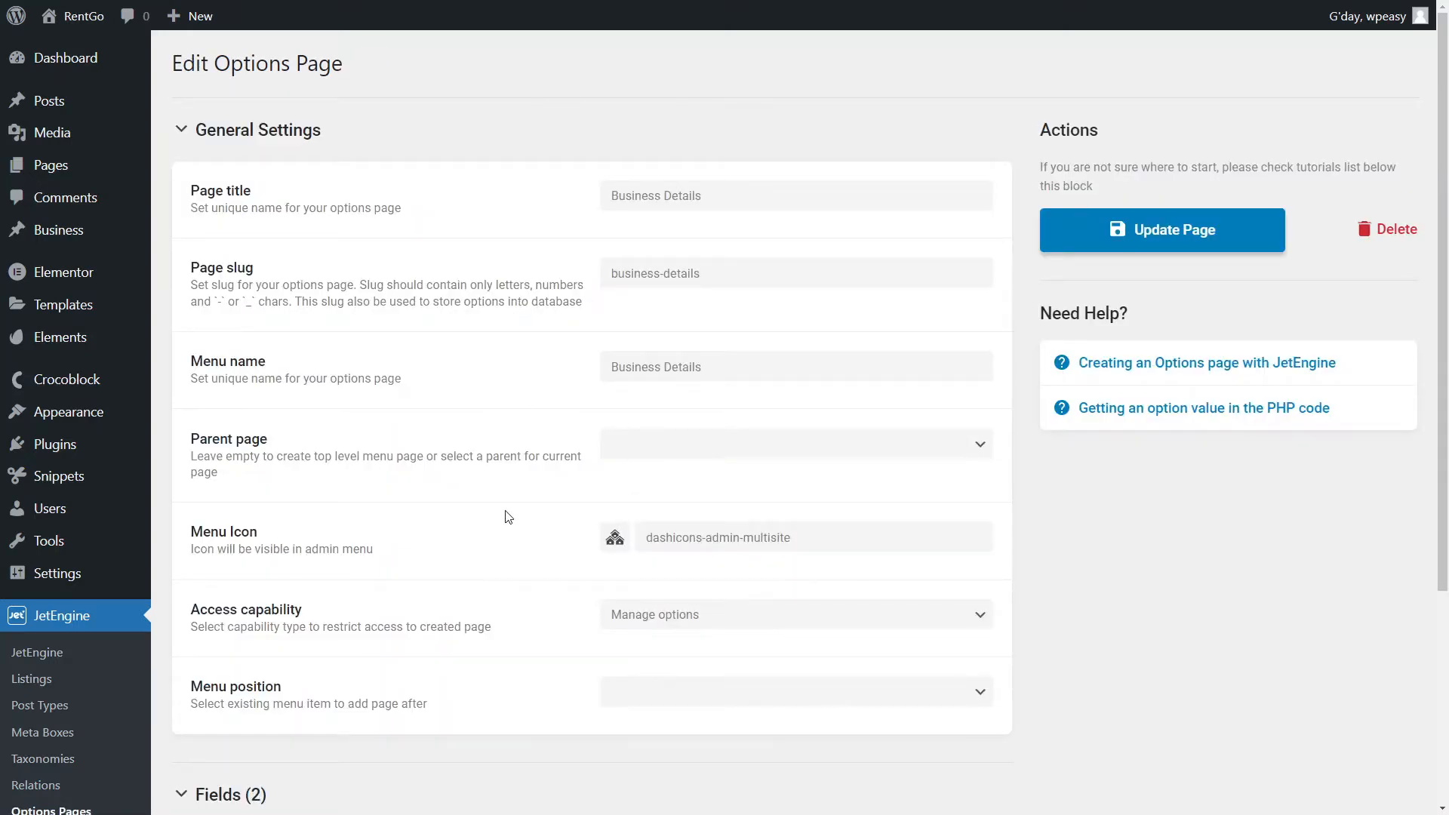
{"action": "scroll", "coordinate": [504, 524], "scroll_direction": "down", "scroll_amount": 4}
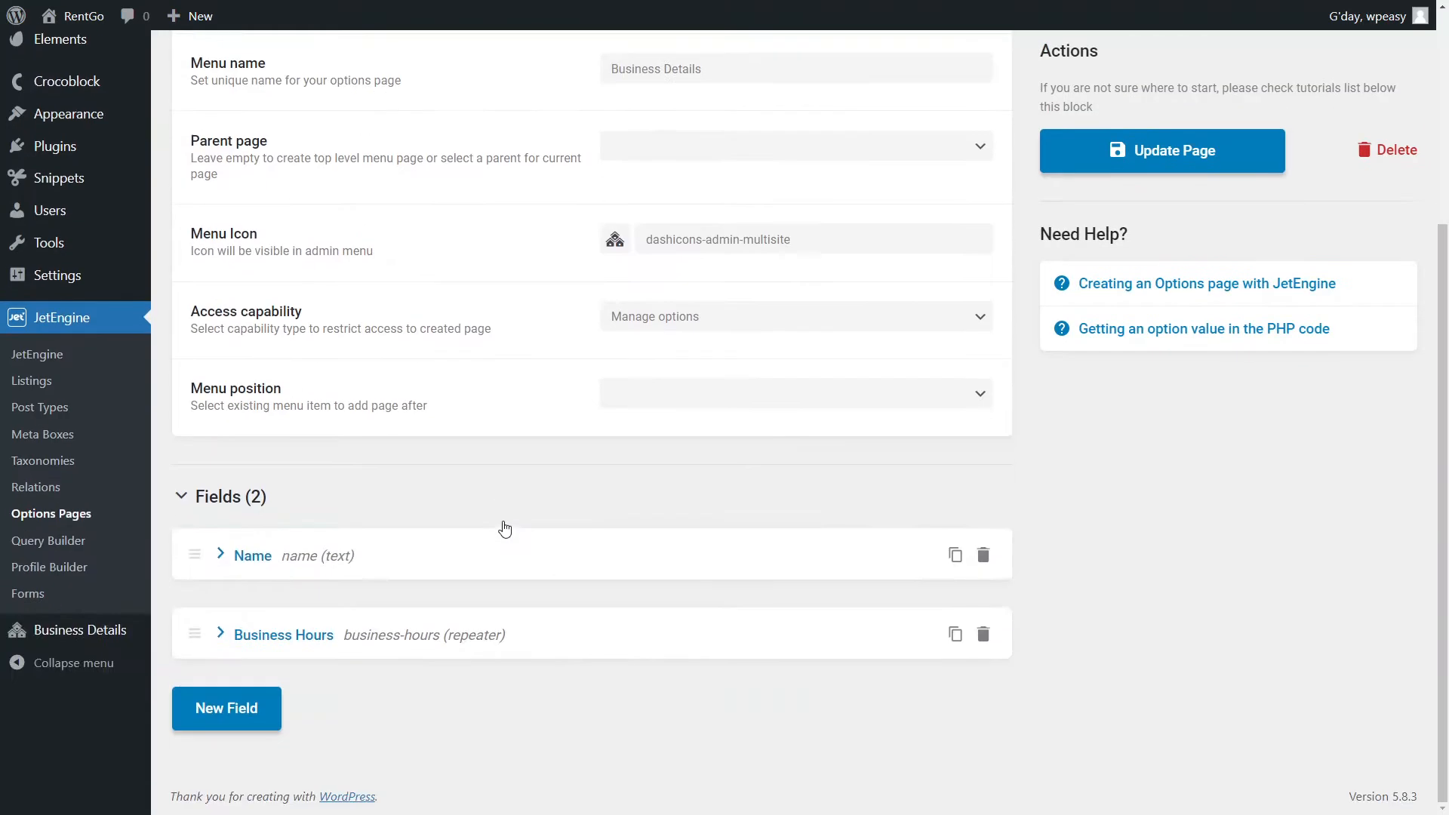
{"action": "left_click", "coordinate": [302, 637]}
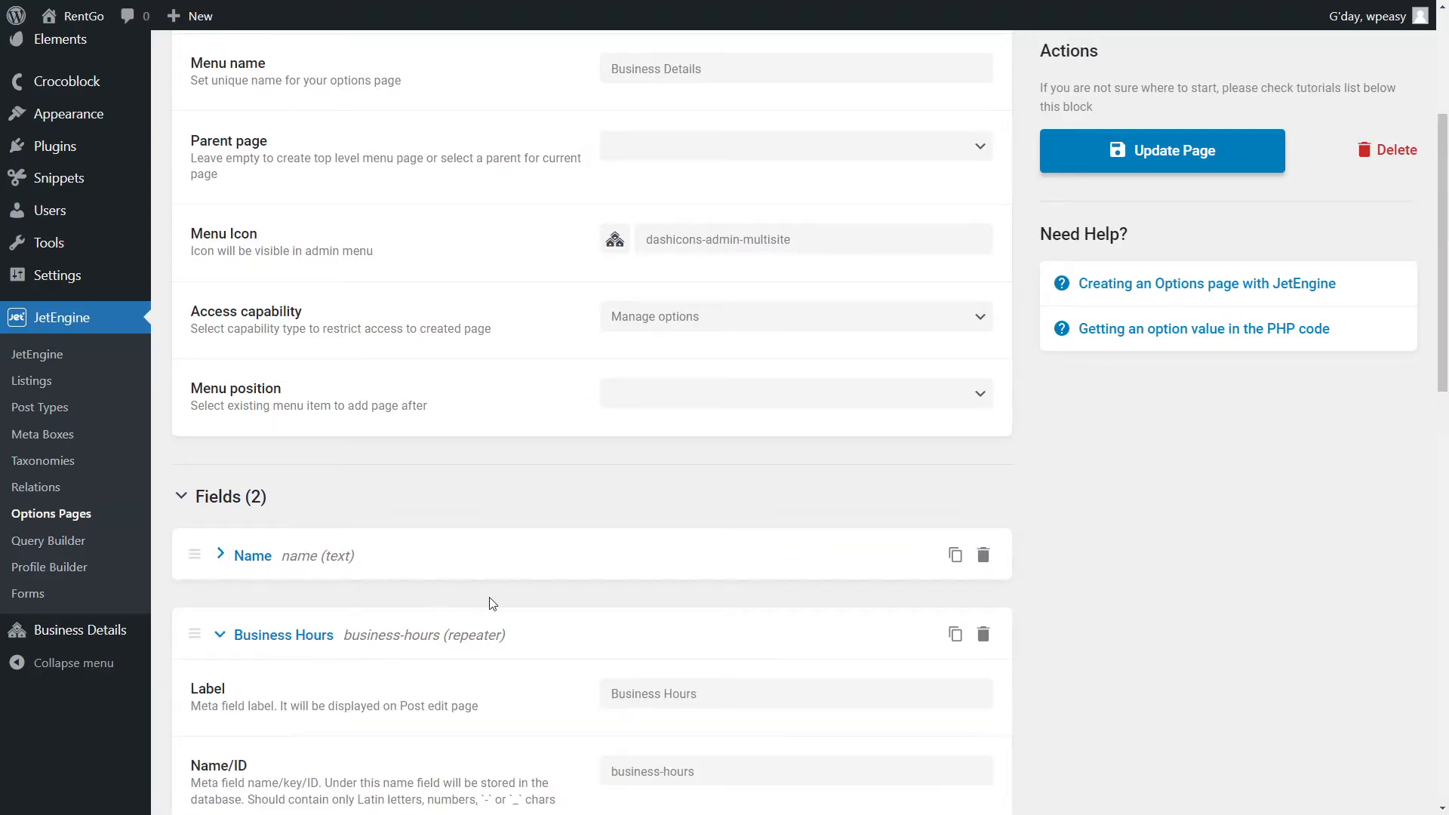
{"action": "scroll", "coordinate": [527, 653], "scroll_direction": "down", "scroll_amount": 8}
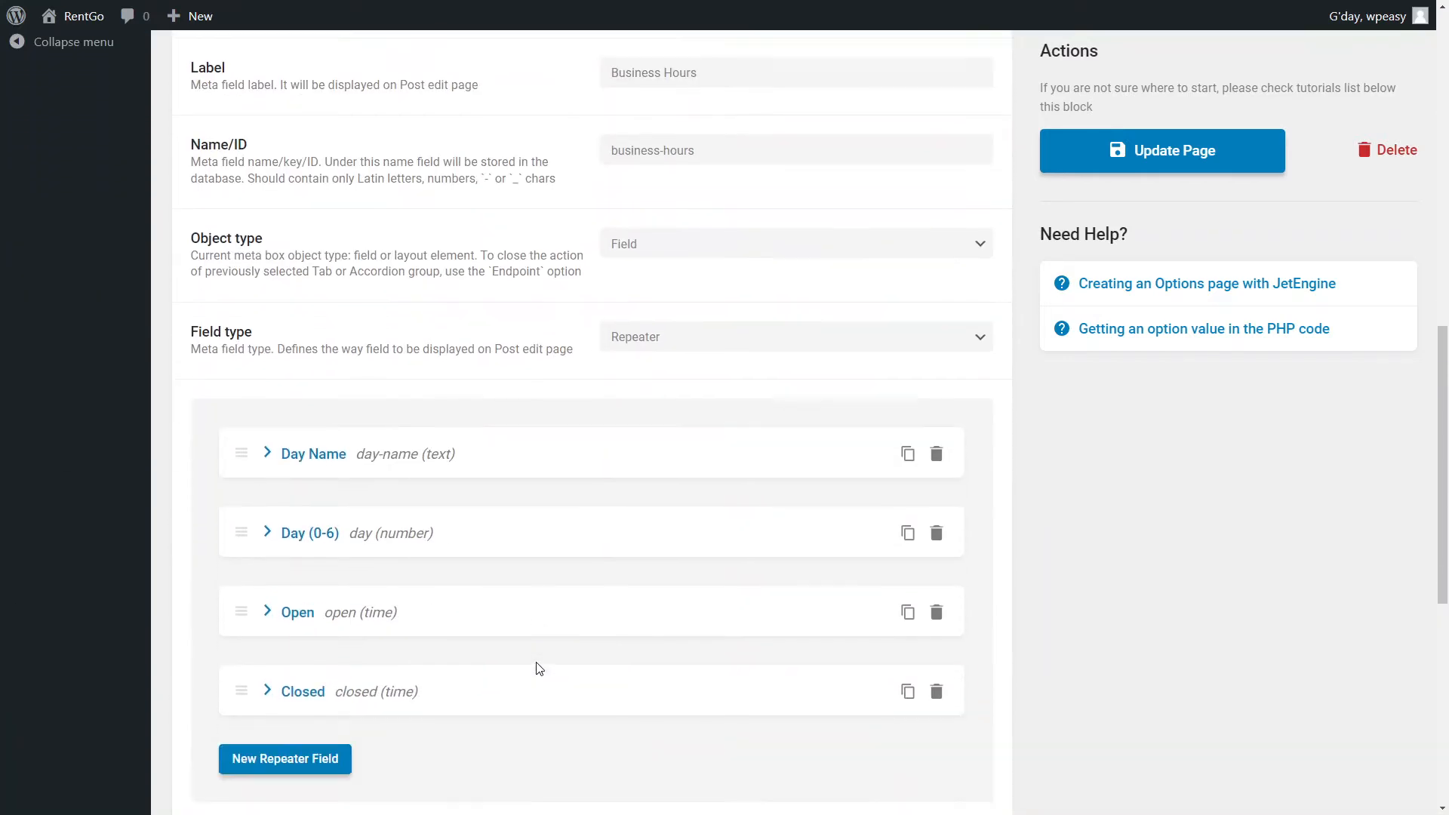
{"action": "scroll", "coordinate": [539, 669], "scroll_direction": "down", "scroll_amount": 2}
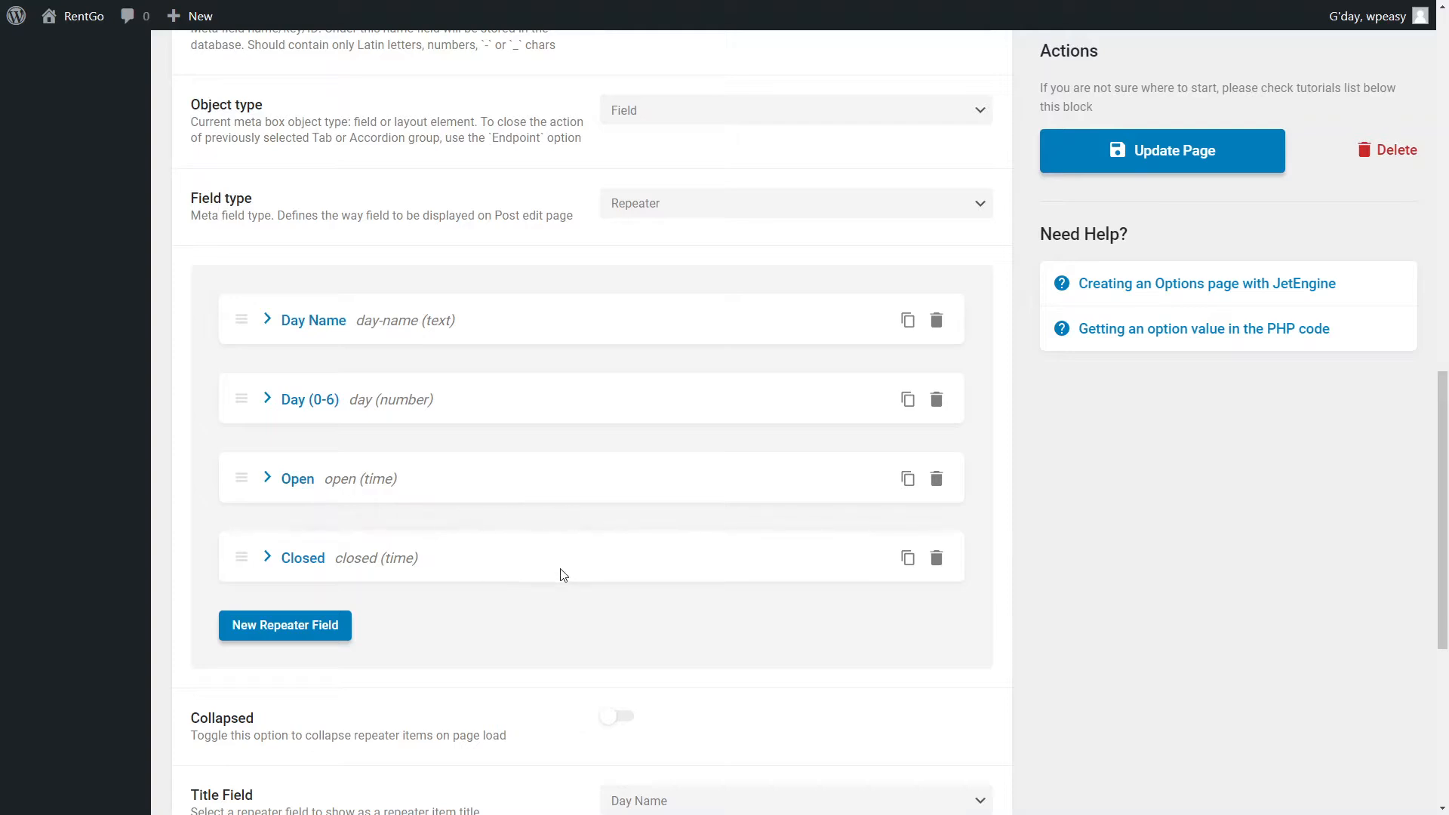
{"action": "scroll", "coordinate": [560, 596], "scroll_direction": "up", "scroll_amount": 10}
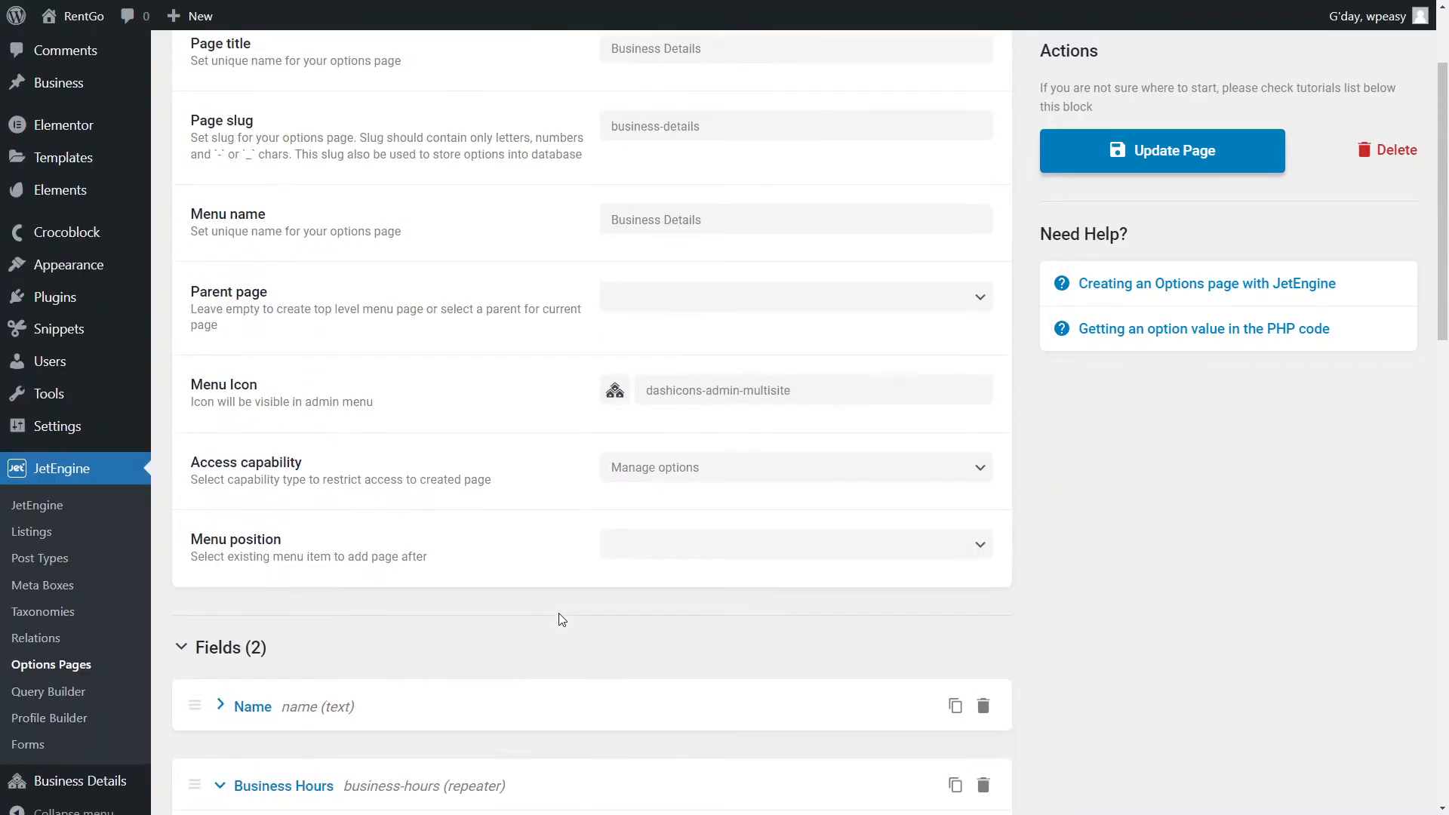
{"action": "scroll", "coordinate": [559, 619], "scroll_direction": "down", "scroll_amount": 4}
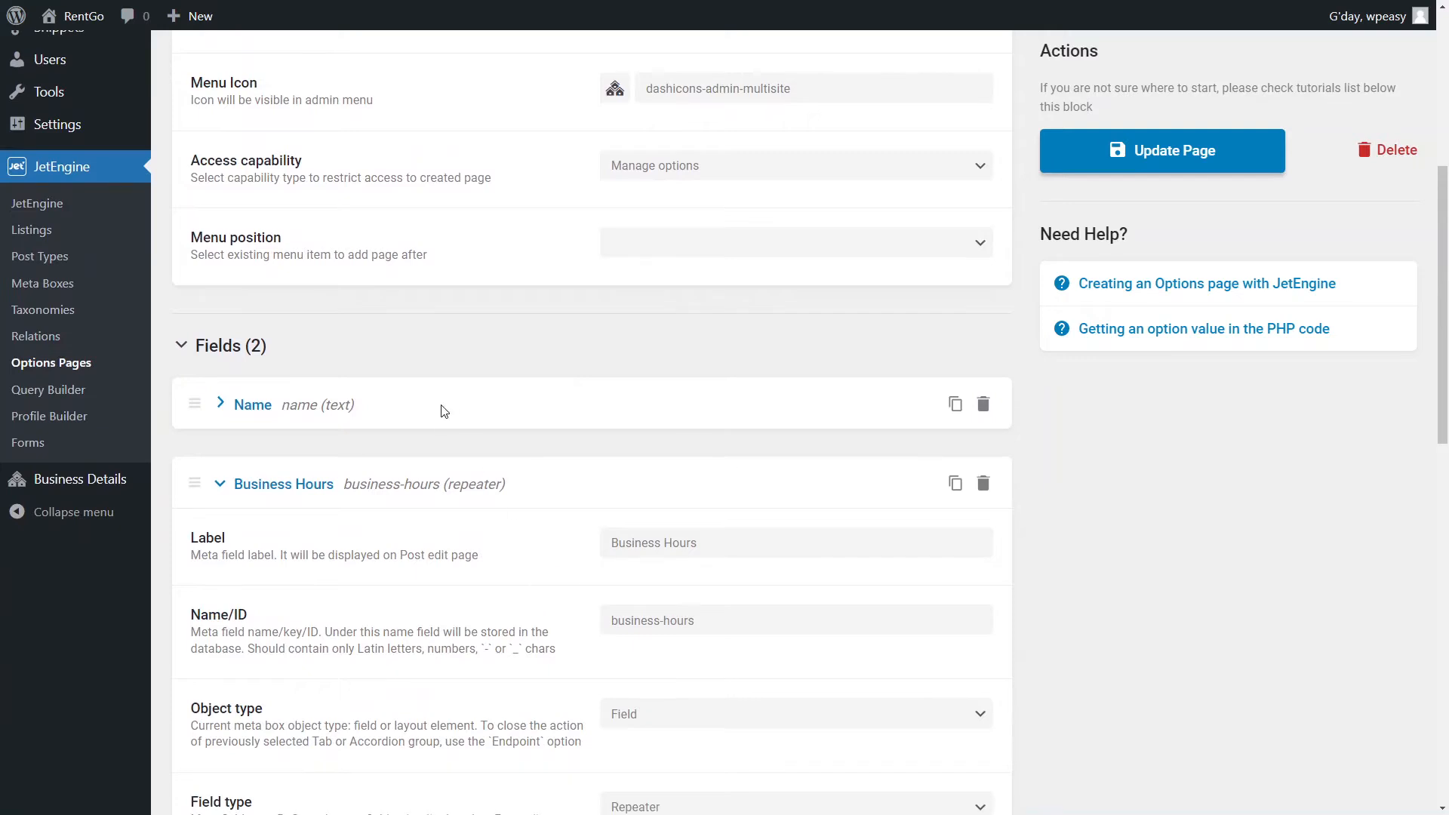
- Review the settings of the Name field, collapse it, and look over the Business Hours repeater's settings again
{"action": "left_click", "coordinate": [253, 406]}
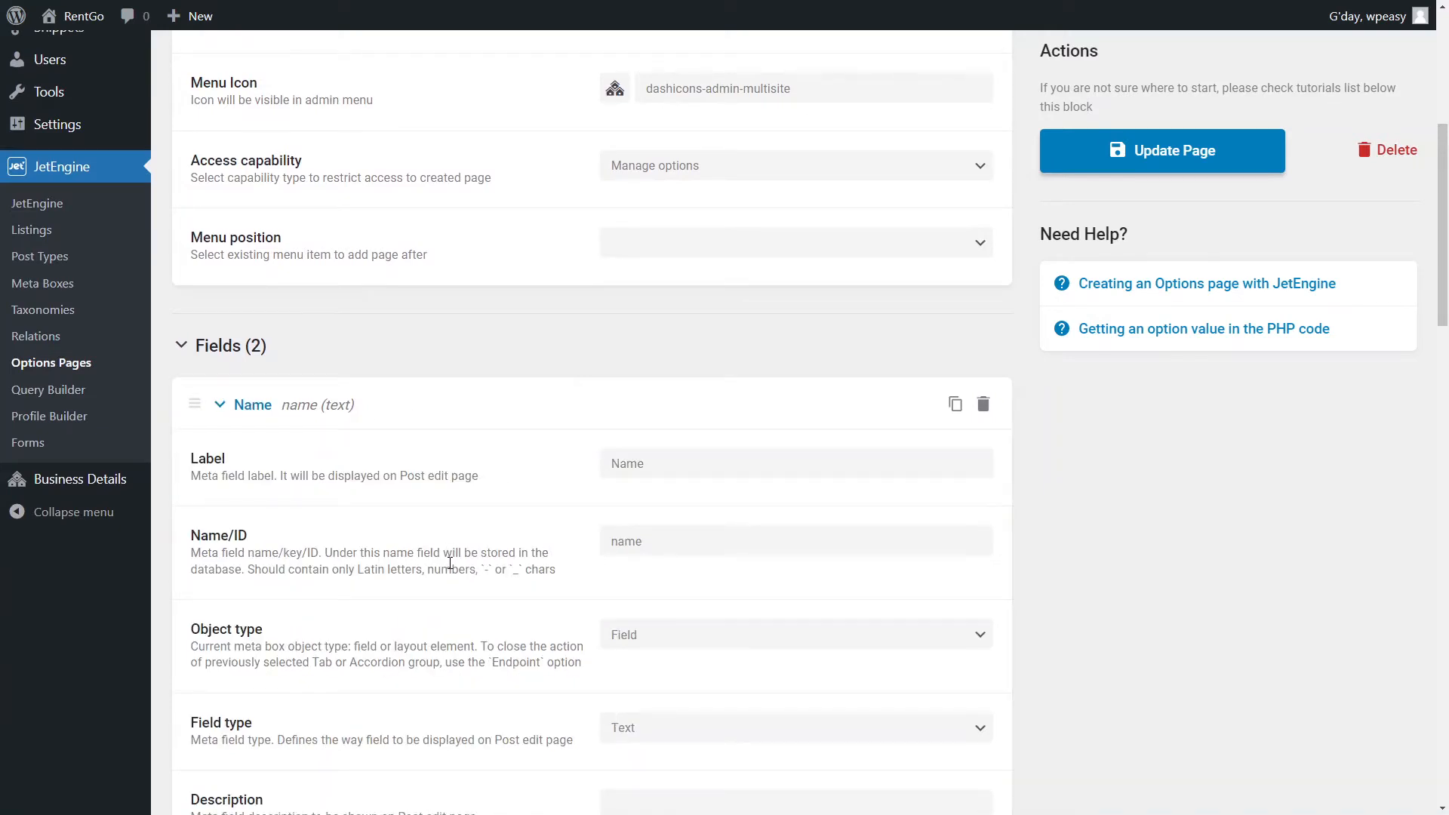
{"action": "scroll", "coordinate": [450, 562], "scroll_direction": "down", "scroll_amount": 2}
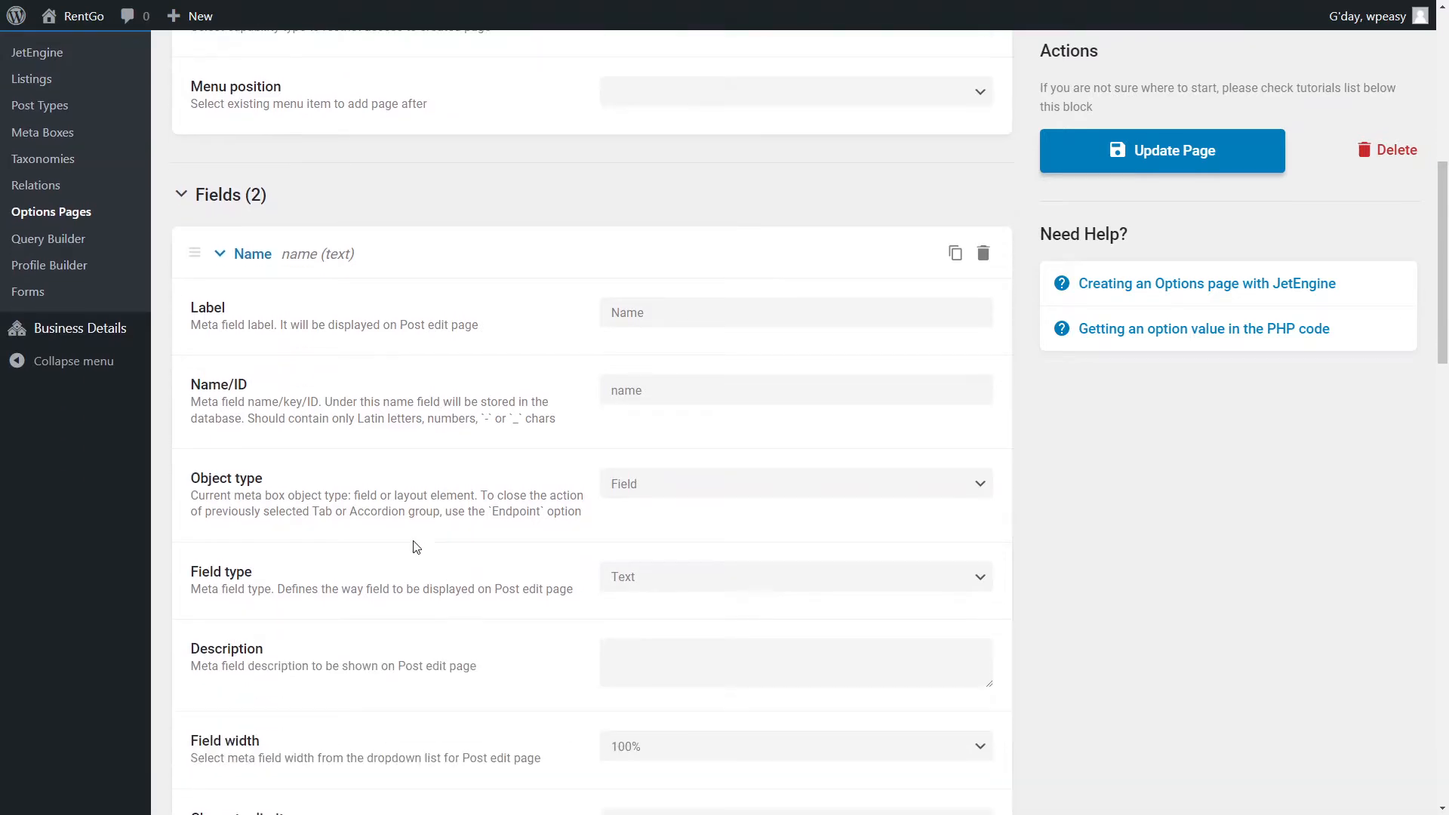
{"action": "scroll", "coordinate": [355, 497], "scroll_direction": "up", "scroll_amount": 5}
{"action": "left_click", "coordinate": [260, 632]}
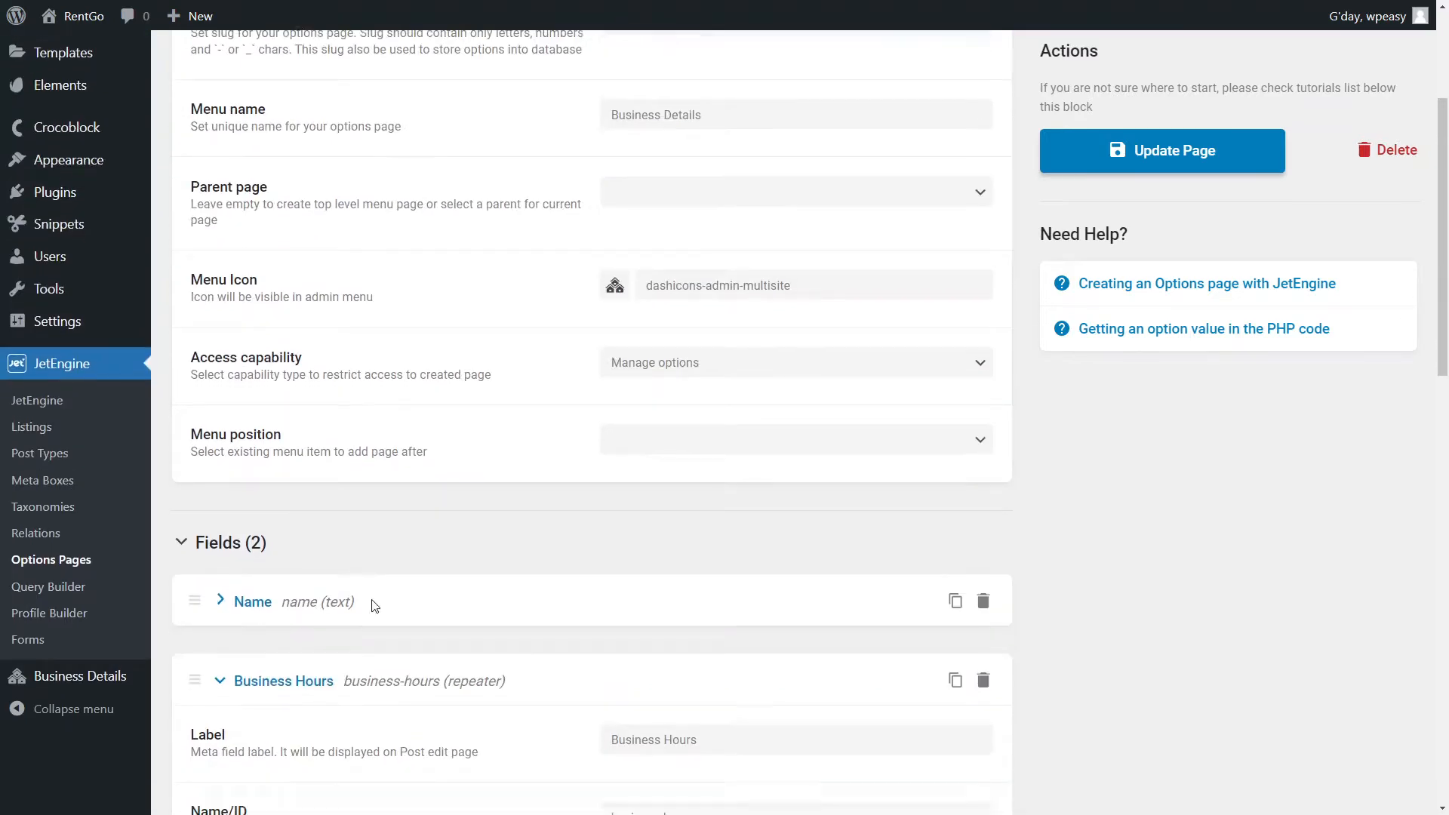
{"action": "scroll", "coordinate": [372, 596], "scroll_direction": "down", "scroll_amount": 5}
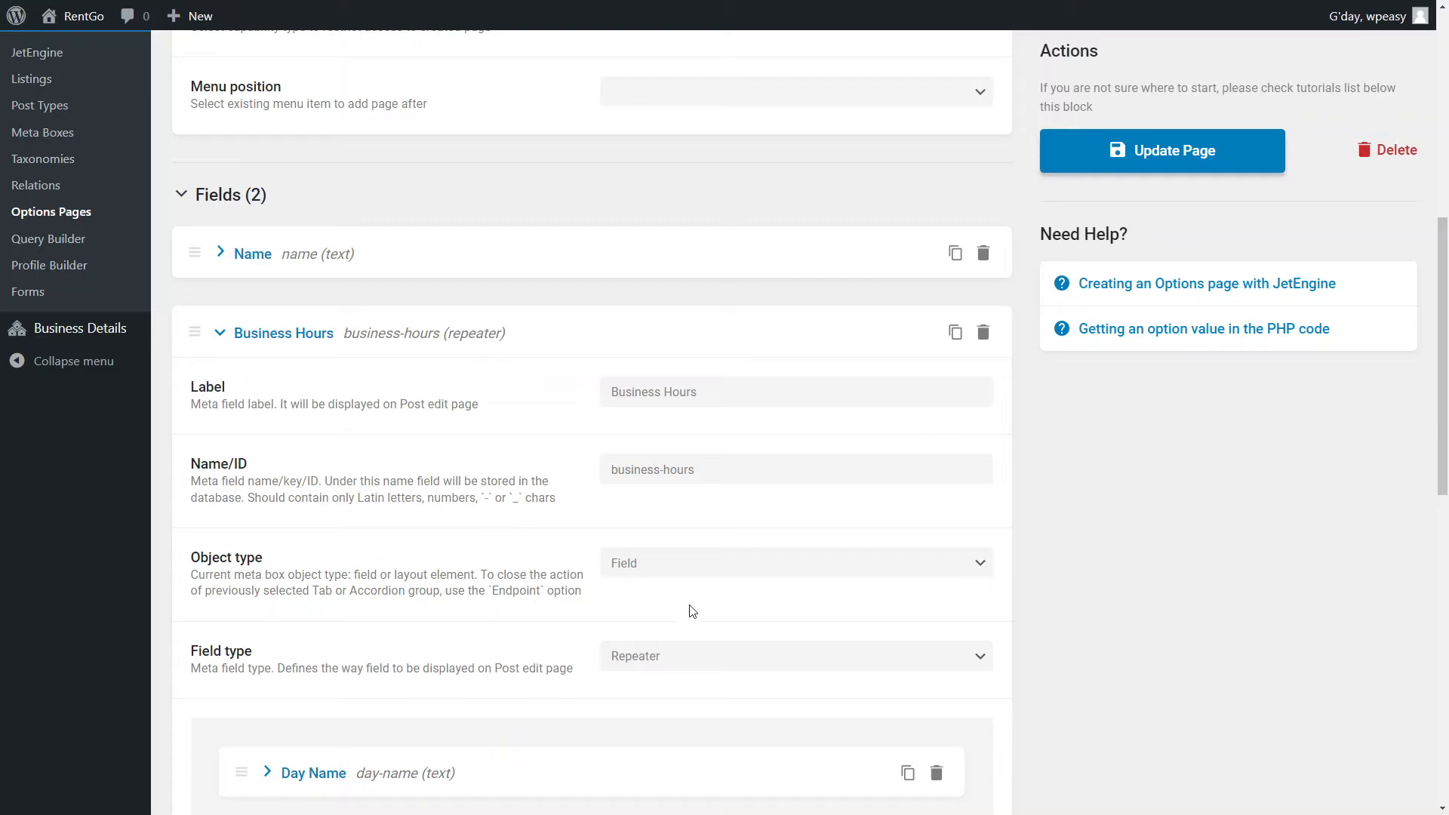
{"action": "scroll", "coordinate": [689, 668], "scroll_direction": "down", "scroll_amount": 3}
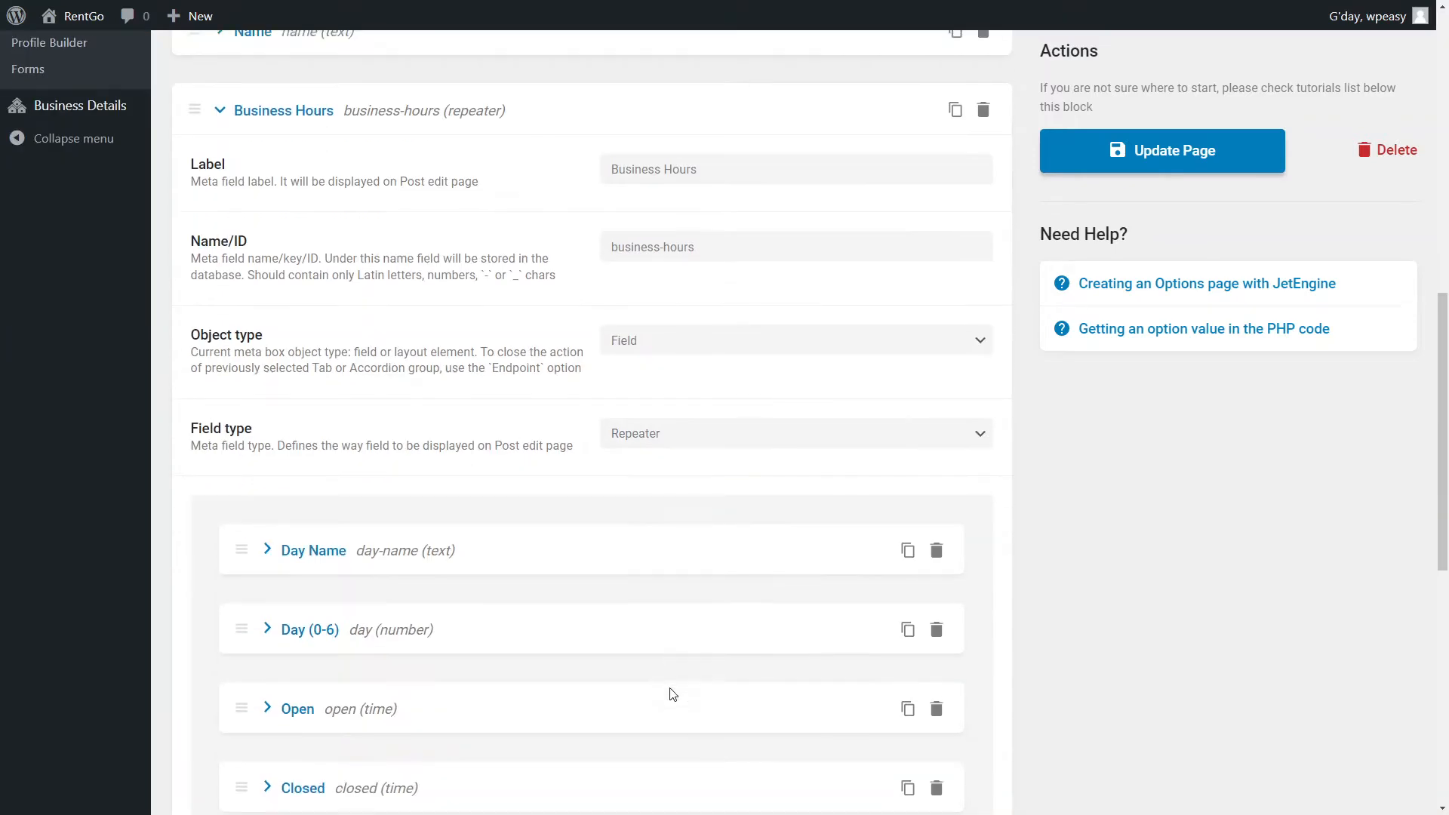
{"action": "scroll", "coordinate": [506, 599], "scroll_direction": "up", "scroll_amount": 10}
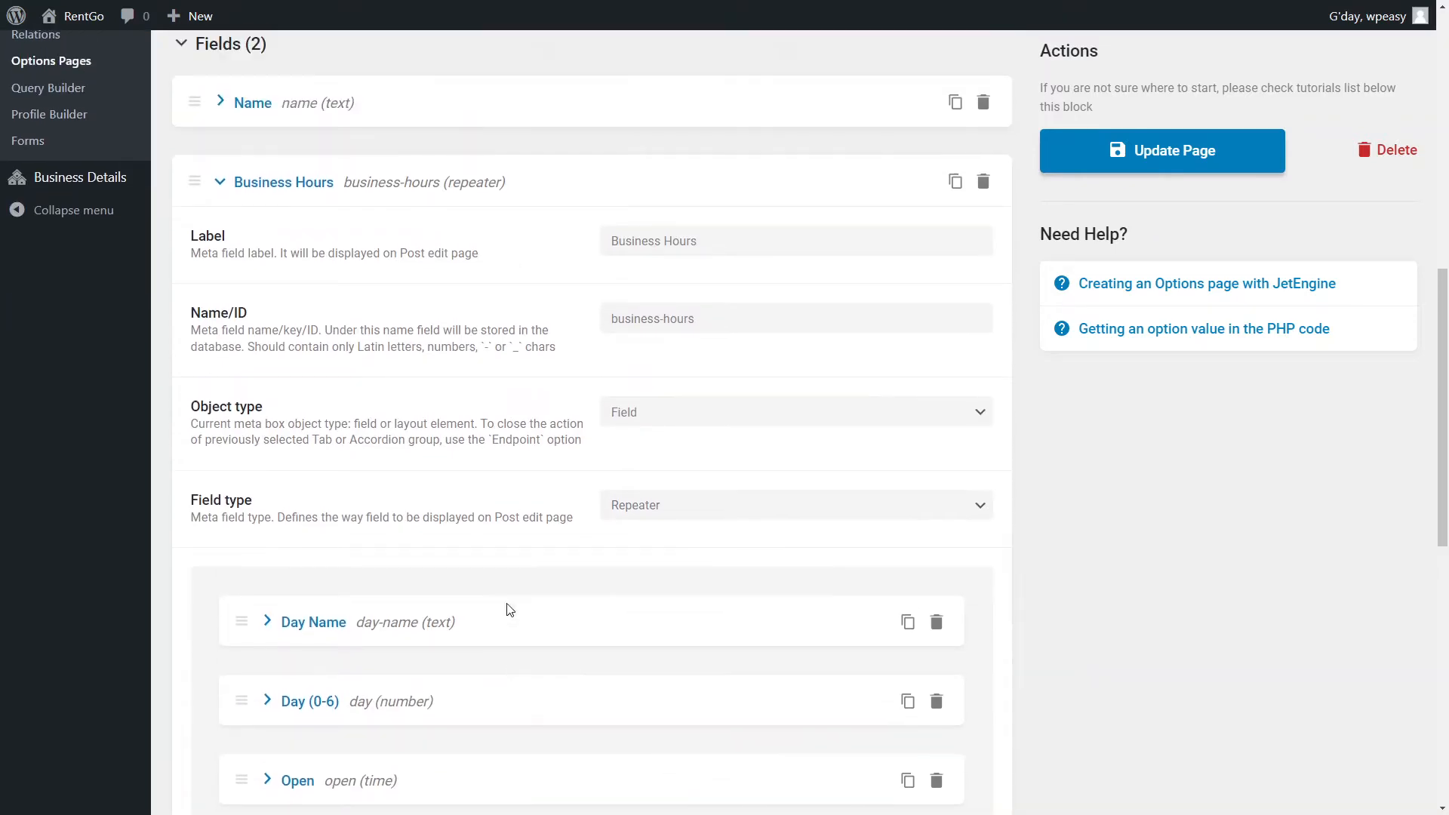
{"action": "scroll", "coordinate": [443, 685], "scroll_direction": "down", "scroll_amount": 4}
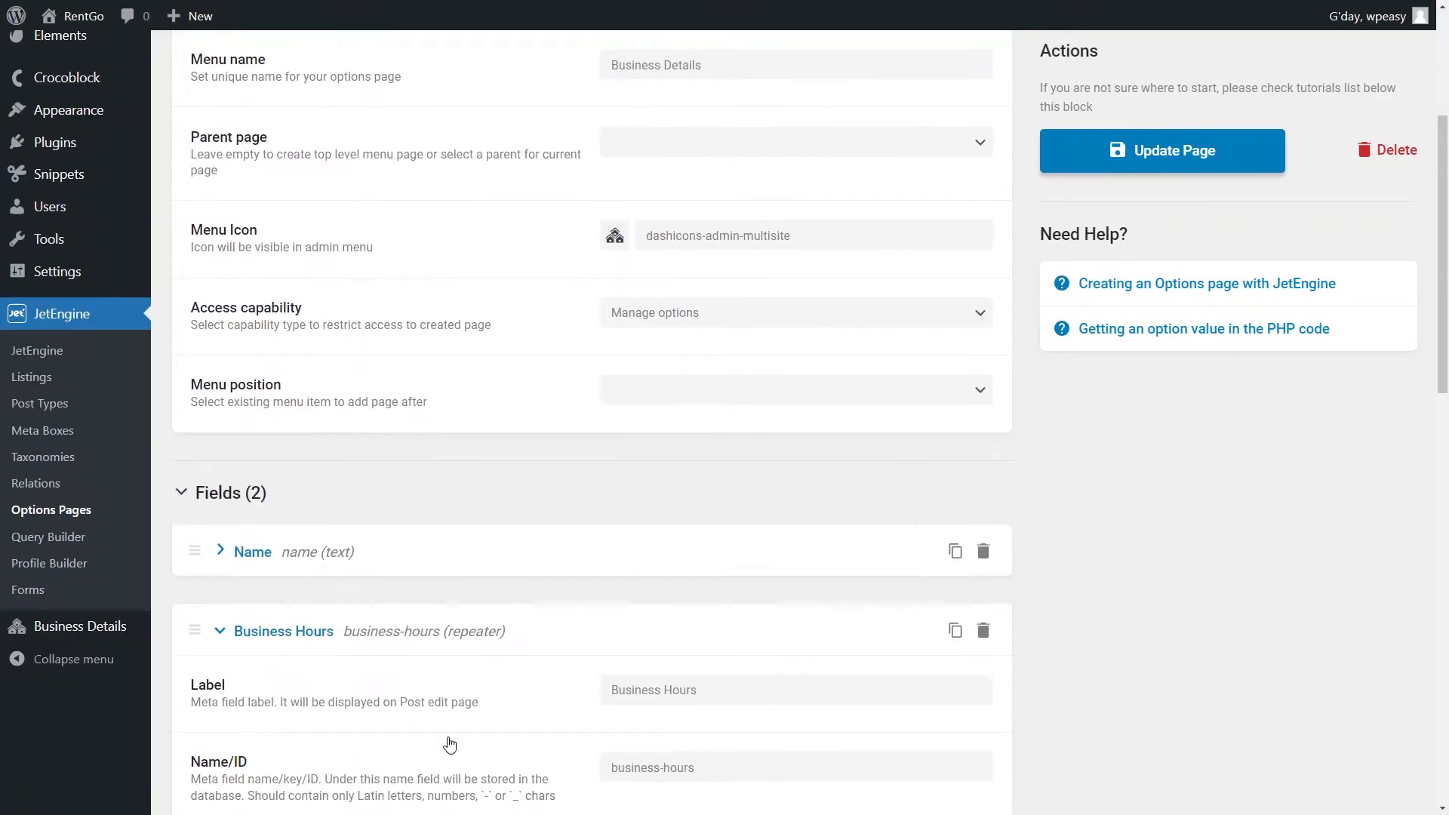
{"action": "scroll", "coordinate": [453, 596], "scroll_direction": "up", "scroll_amount": 4}
{"action": "scroll", "coordinate": [446, 511], "scroll_direction": "down", "scroll_amount": 6}
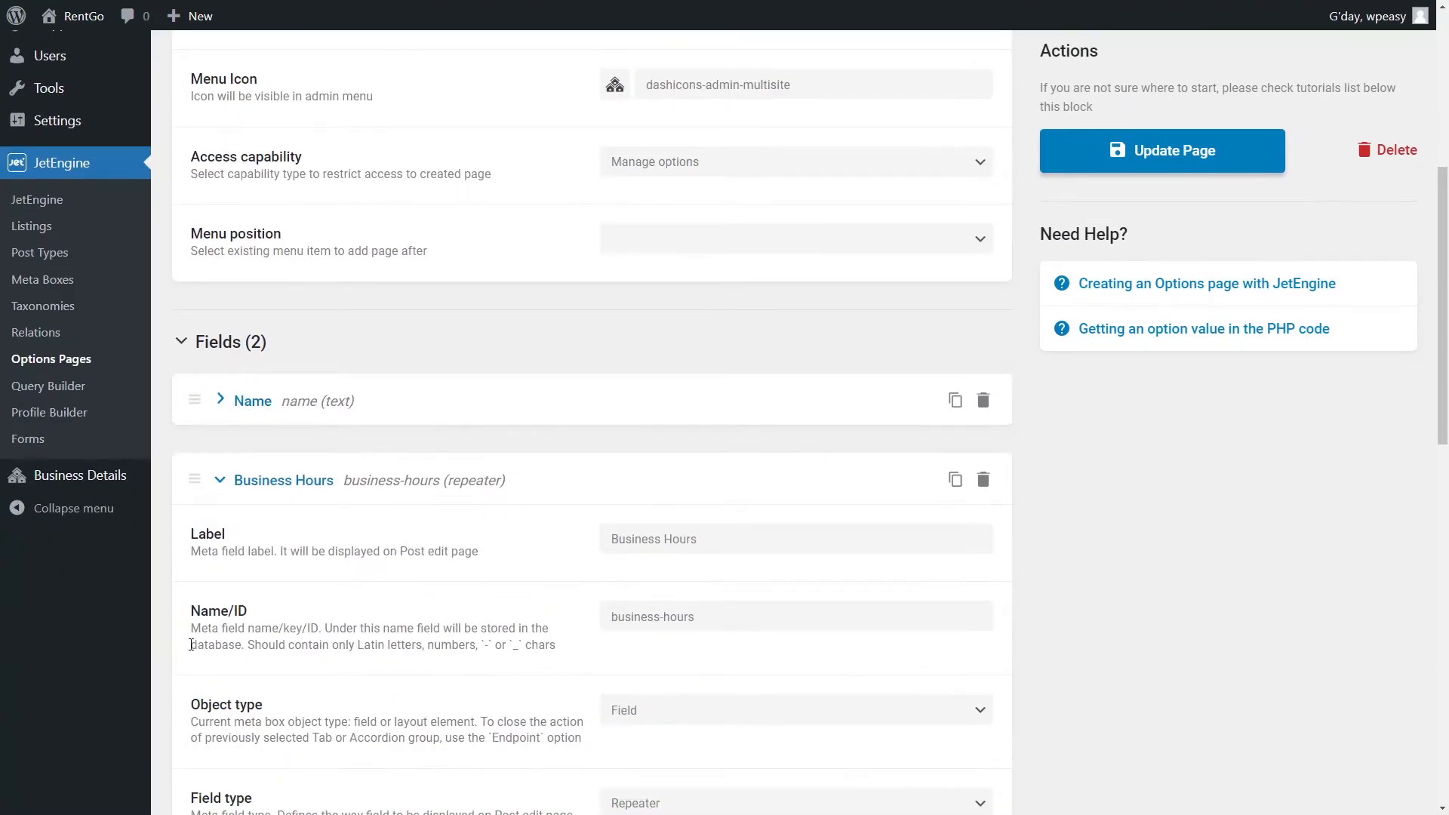
- Return to the Business Details page and look through the opening and closing times of each day
{"action": "left_click", "coordinate": [92, 485]}
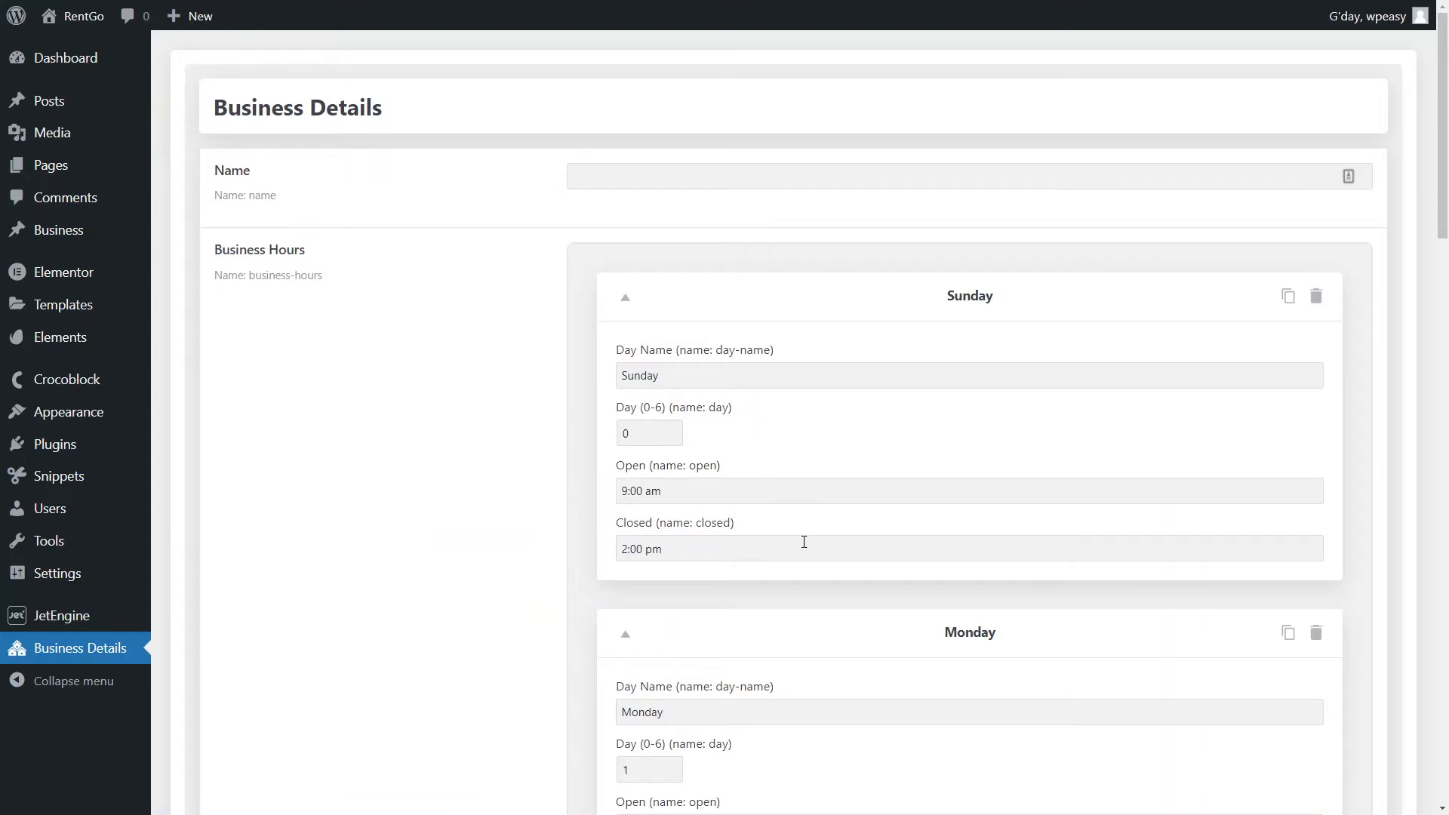
{"action": "scroll", "coordinate": [966, 687], "scroll_direction": "down", "scroll_amount": 5}
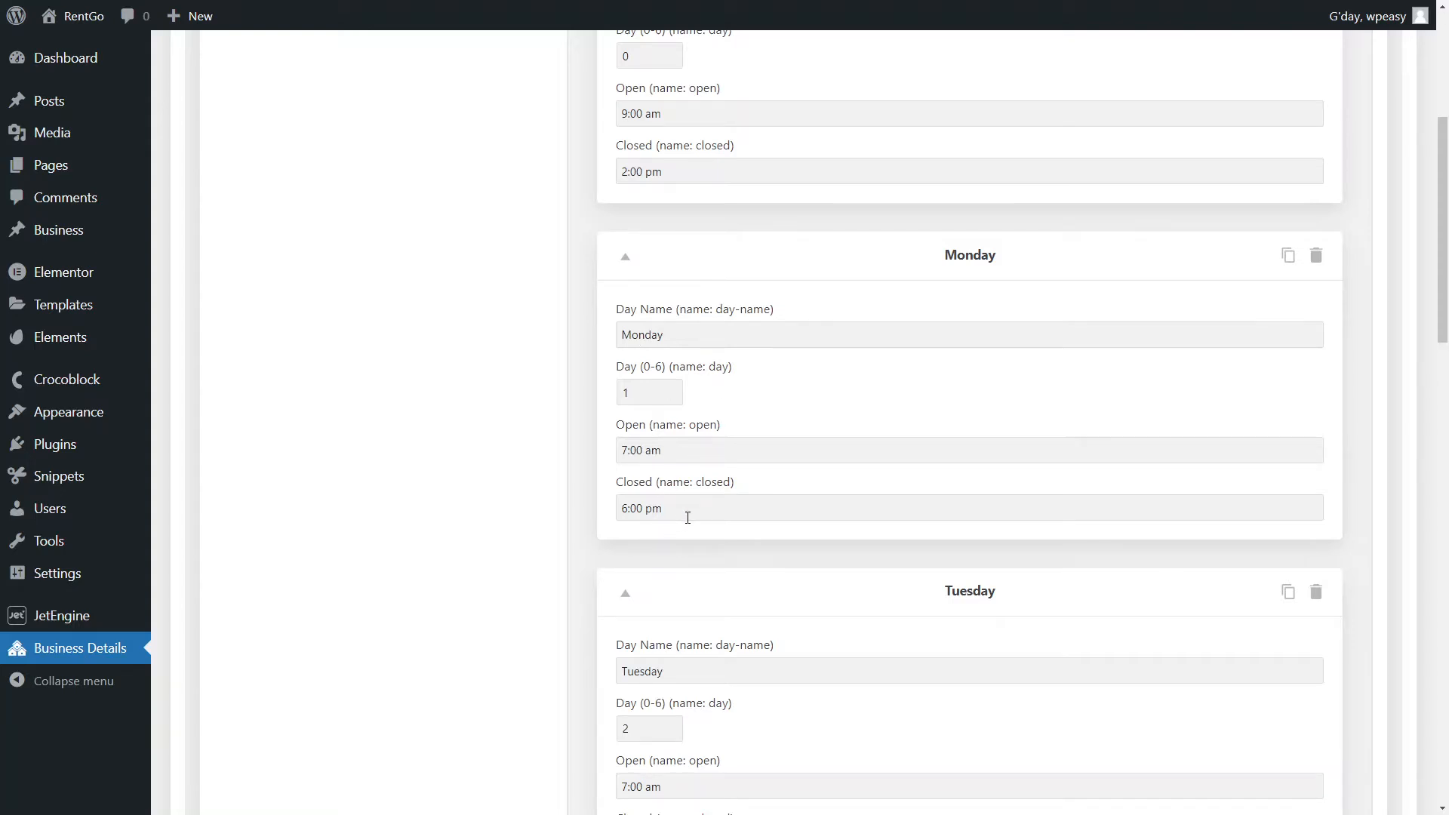
- Switch to the front-end page "Dynamic field from Options Repeater" and examine the hours output in its Shortcode, Icon List, Heading and Text Editor widgets
{"action": "key", "text": "alt+Tab"}
{"action": "key", "text": "alt+Tab"}
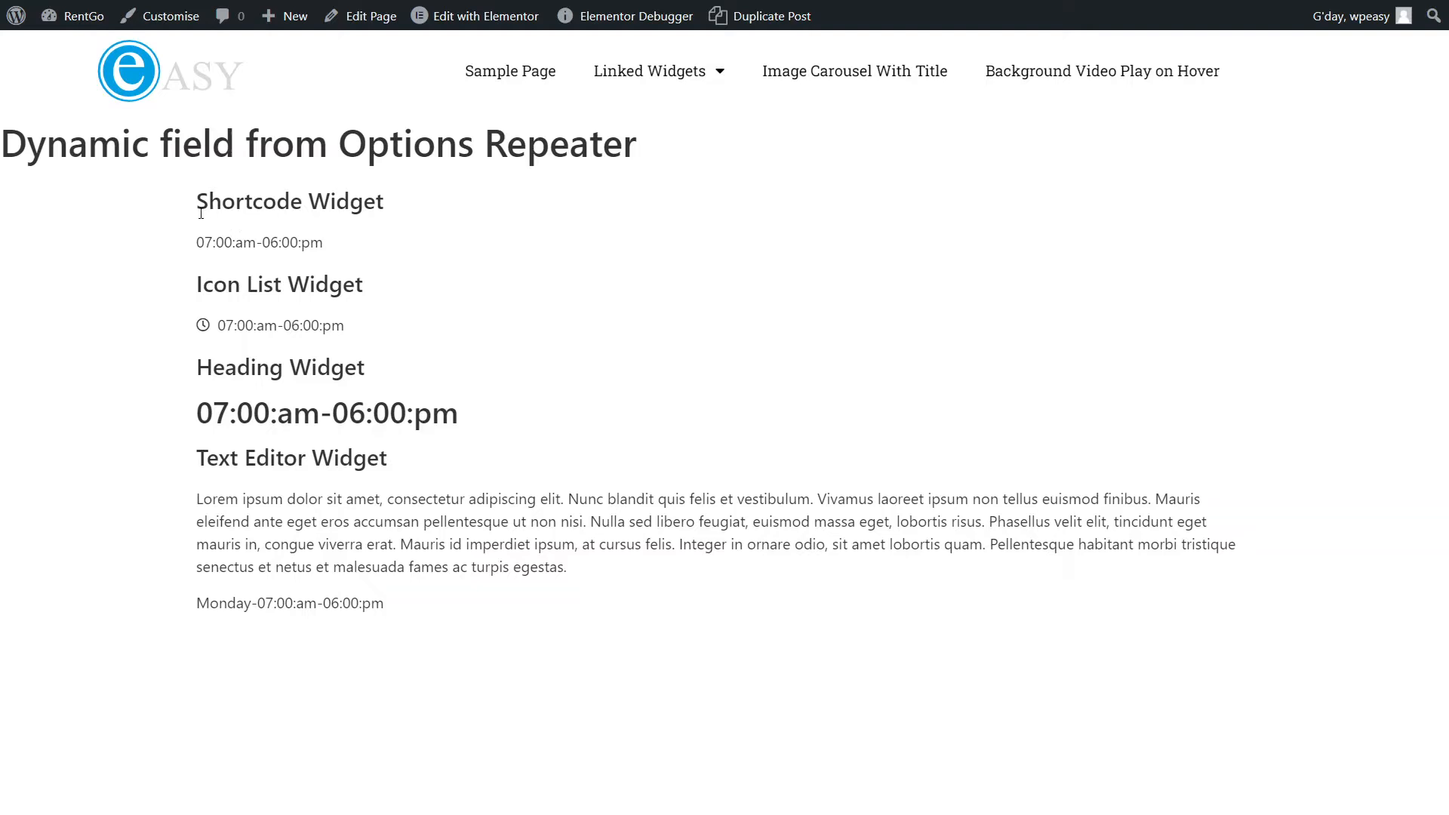
{"action": "left_click_drag", "start_coordinate": [207, 240], "coordinate": [349, 266]}
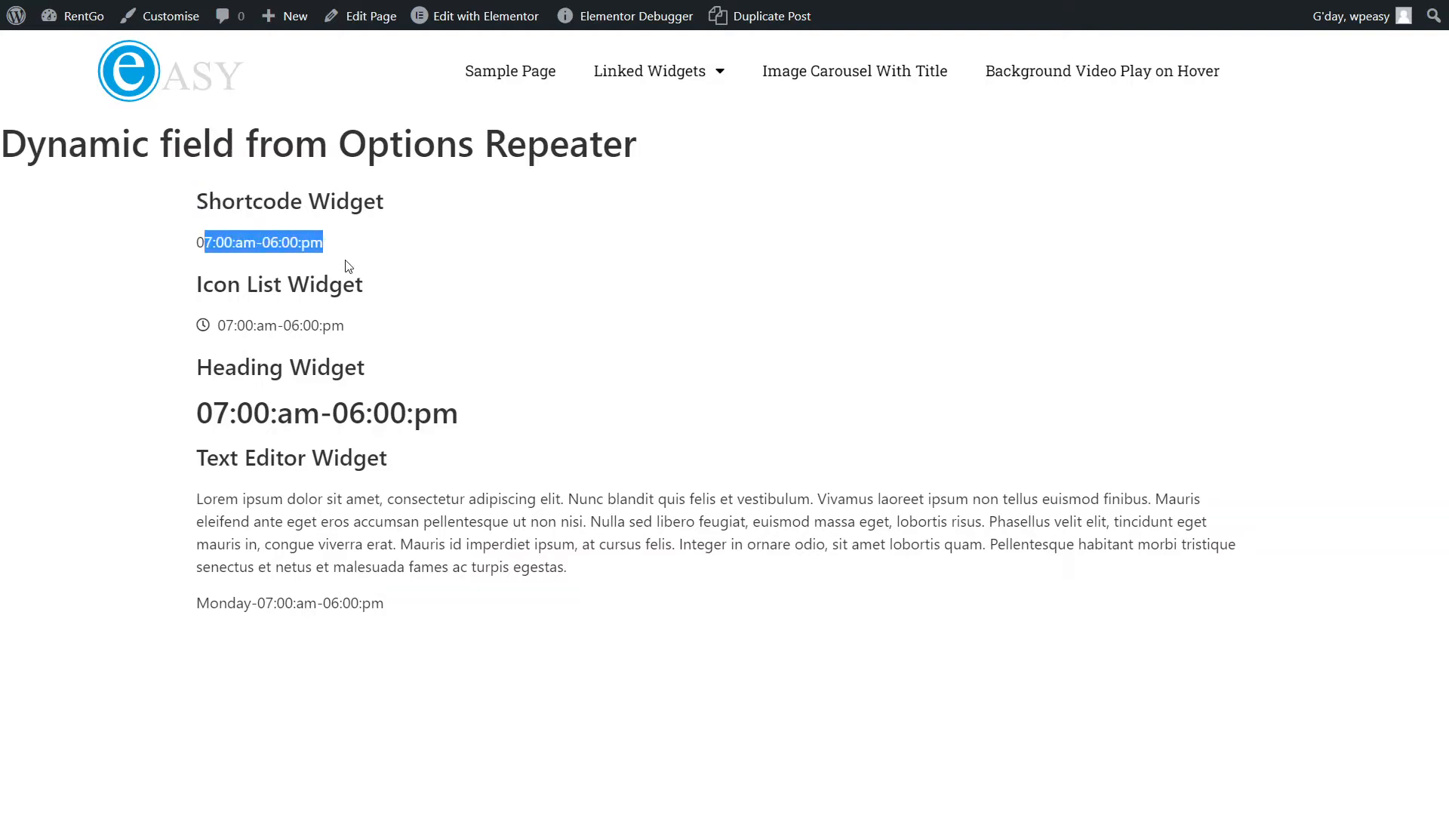
{"action": "left_click", "coordinate": [419, 289]}
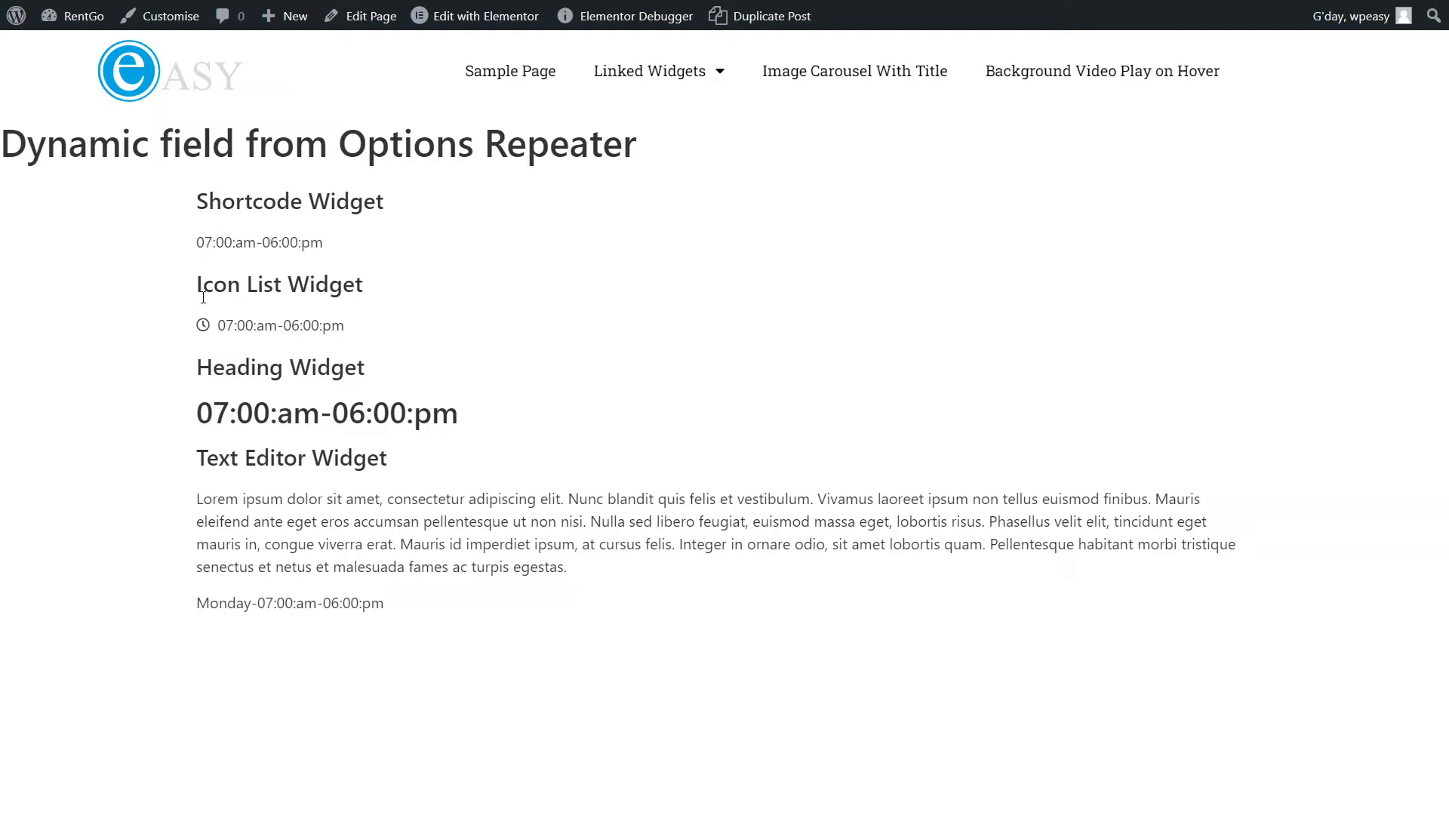
{"action": "left_click_drag", "start_coordinate": [197, 285], "coordinate": [259, 285]}
{"action": "left_click", "coordinate": [264, 338]}
{"action": "left_click_drag", "start_coordinate": [222, 332], "coordinate": [350, 339]}
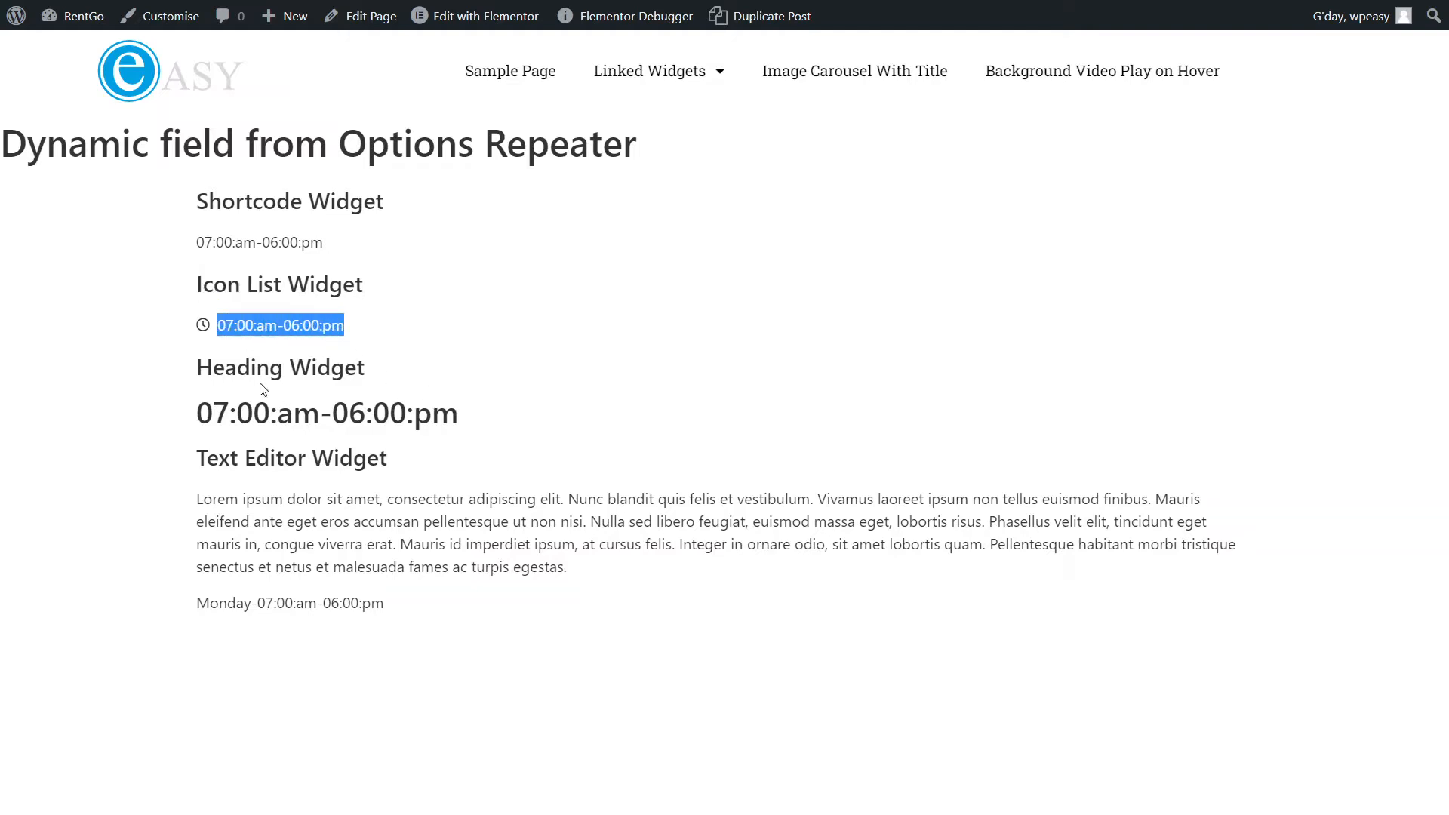
{"action": "left_click_drag", "start_coordinate": [217, 467], "coordinate": [378, 461]}
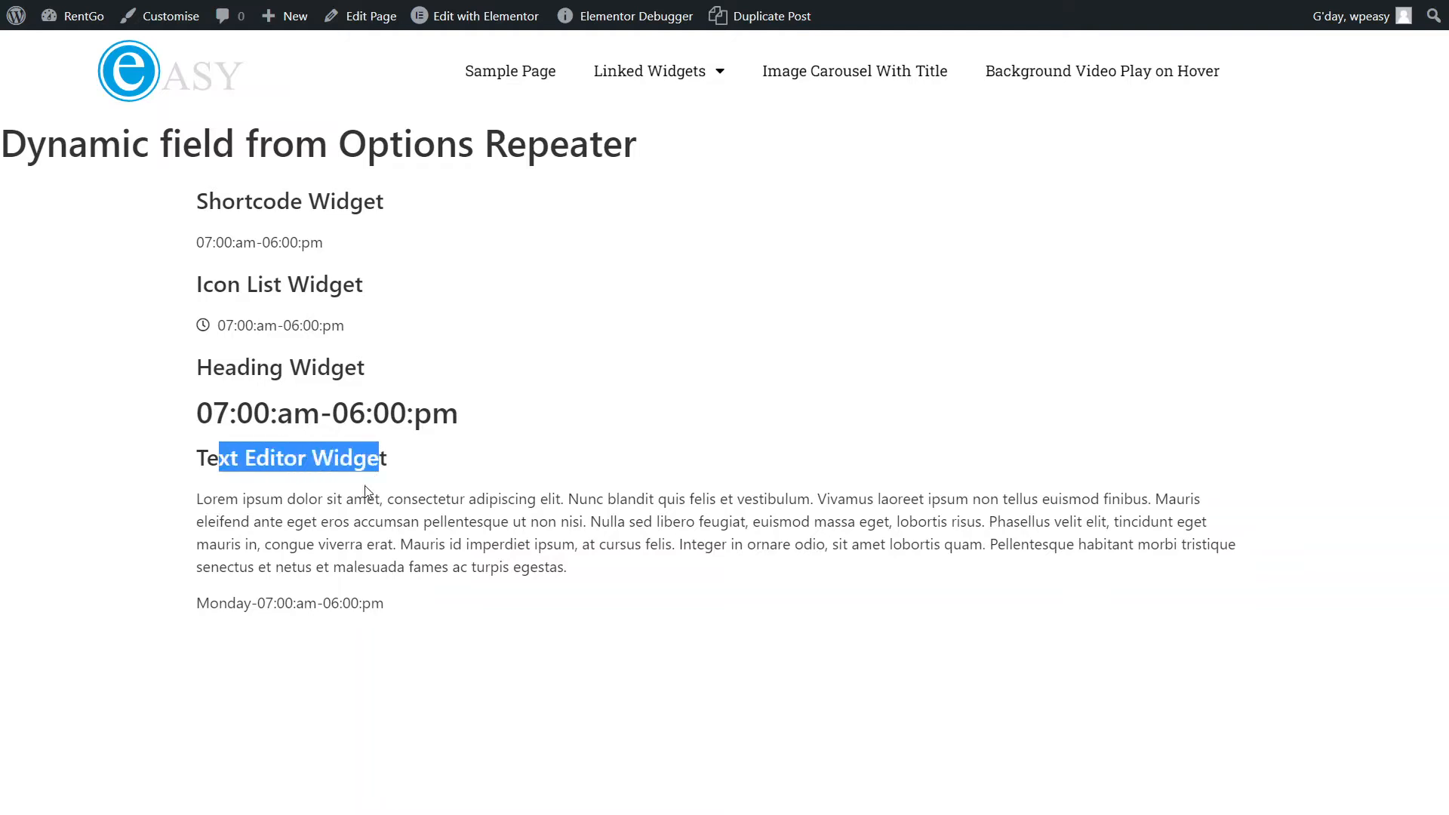
{"action": "left_click", "coordinate": [456, 608]}
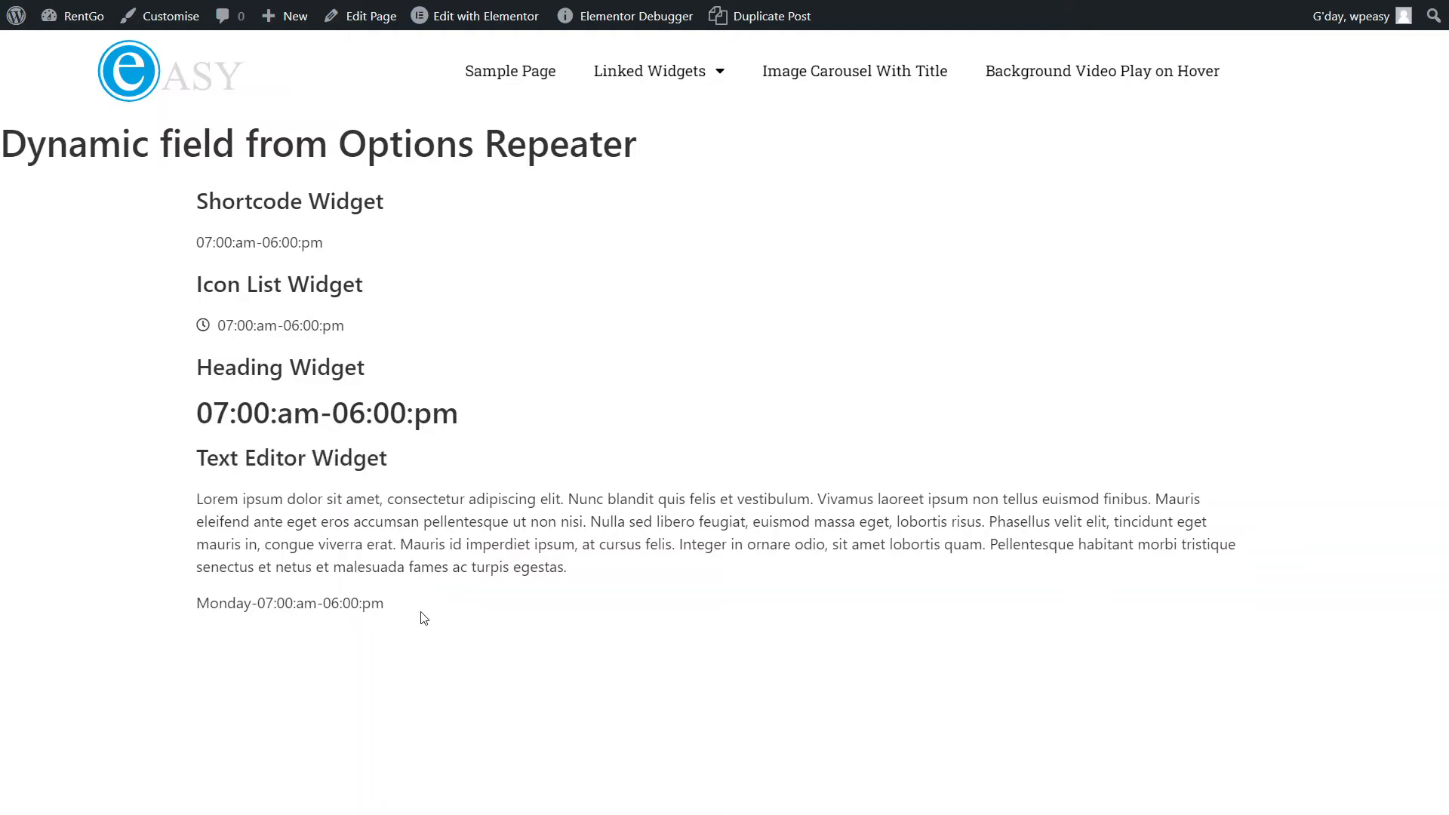
{"action": "double_click", "coordinate": [218, 605]}
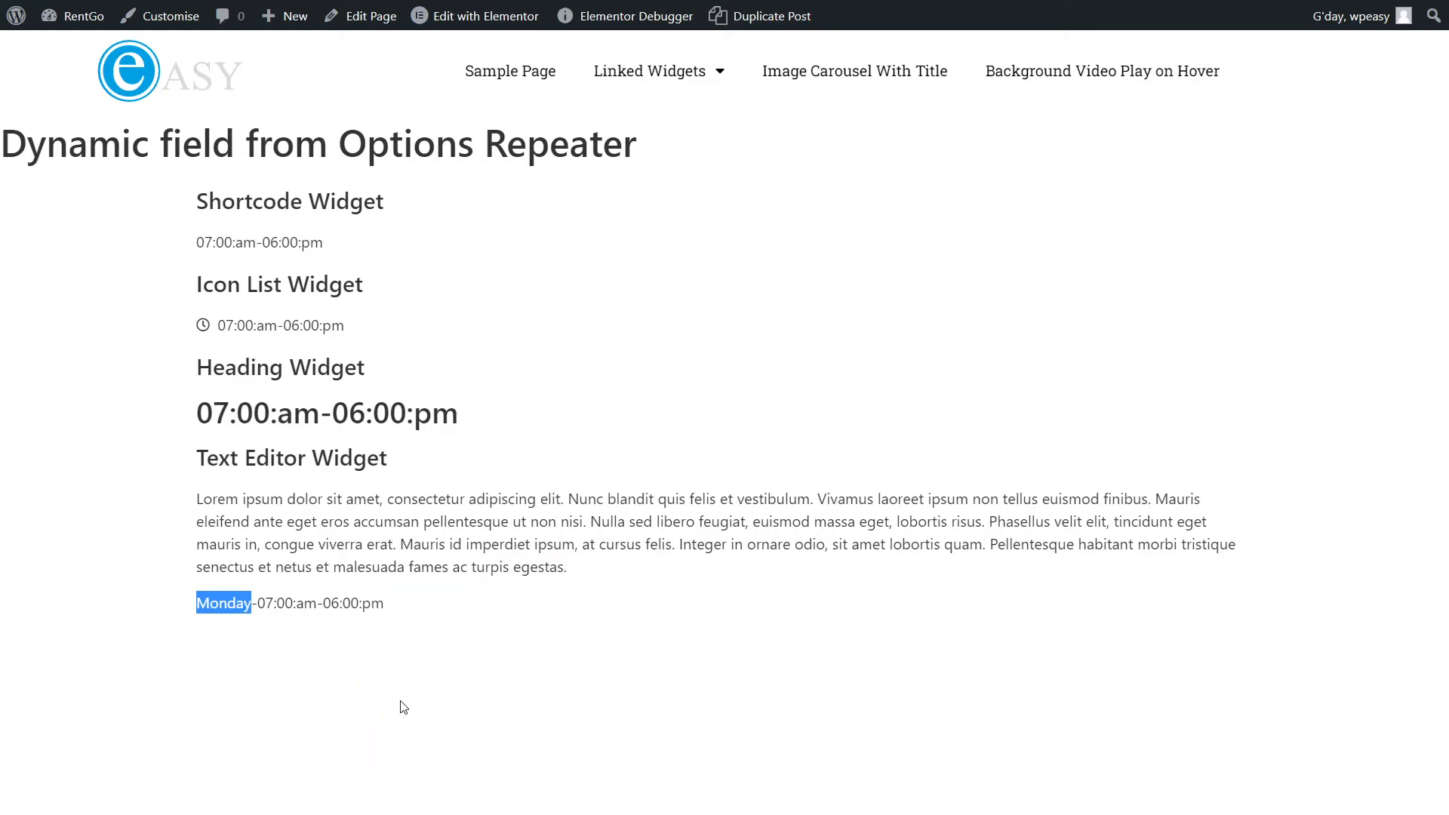
{"action": "left_click", "coordinate": [667, 445]}
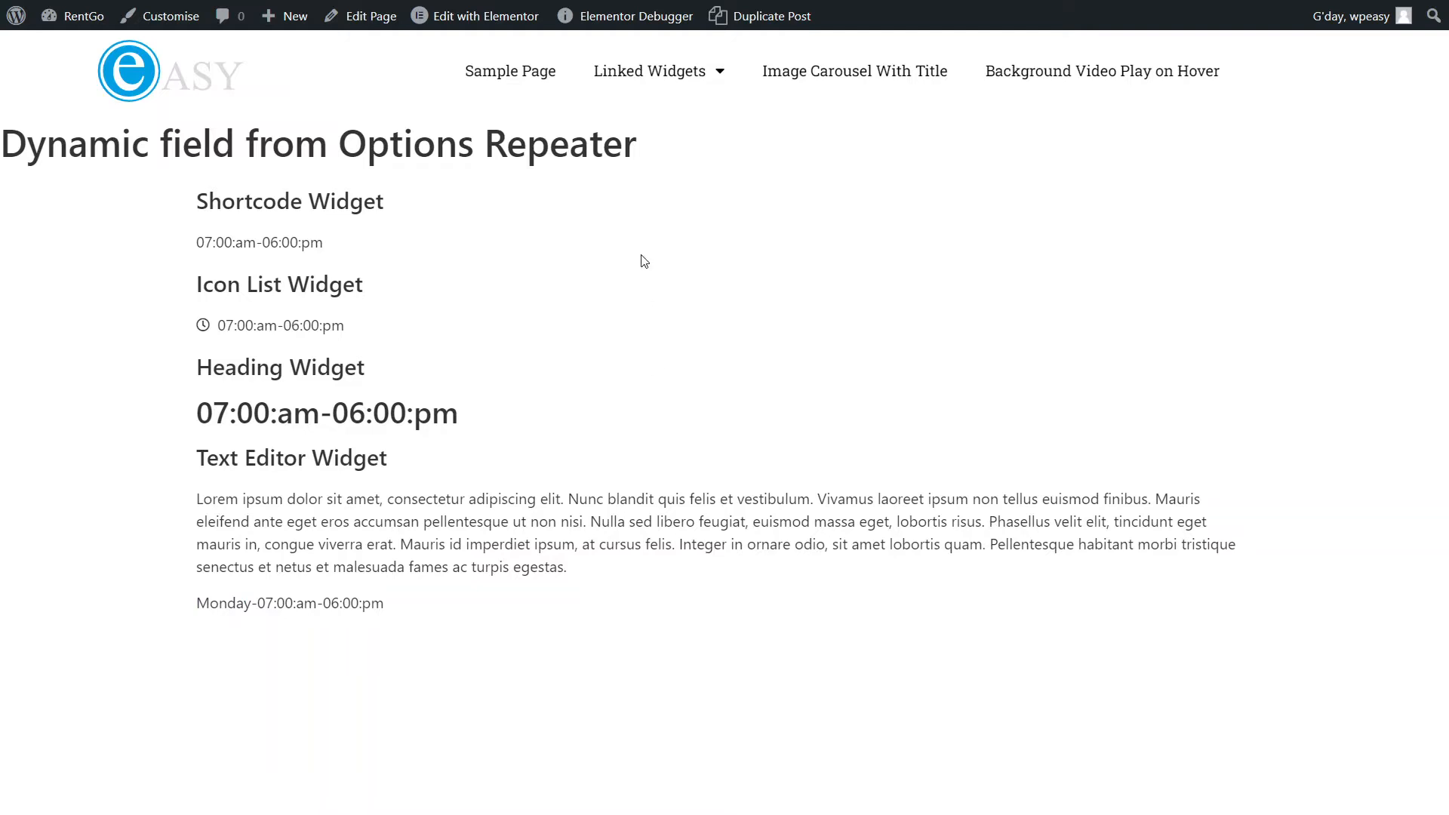
- Switch to the Elementor editor window of the "Dynamic field from Options Repeater" page and show the area below its Text Editor widget
{"action": "key", "text": "super+Tab"}
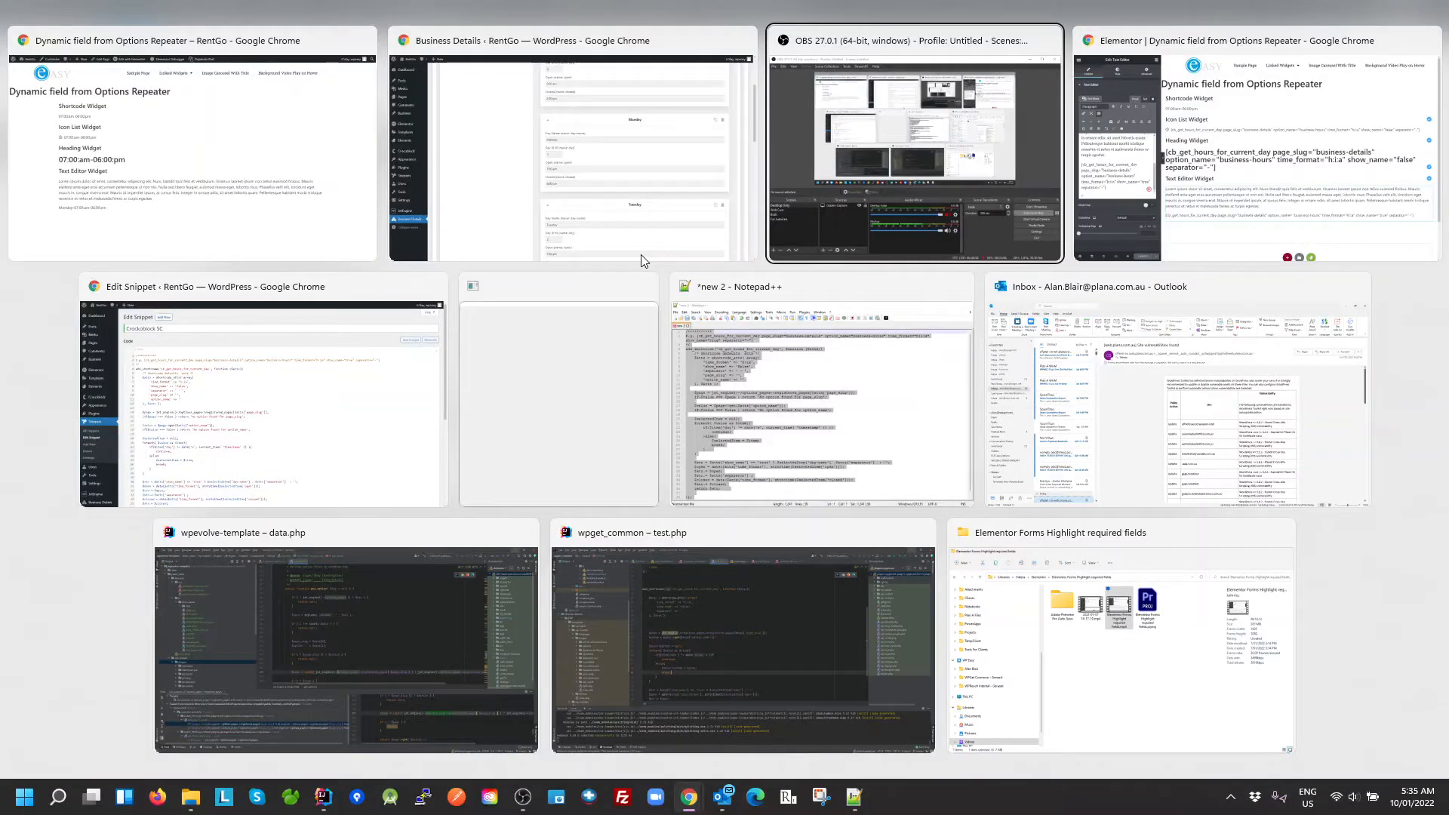
{"action": "key", "text": "Escape"}
{"action": "key", "text": "super+Tab"}
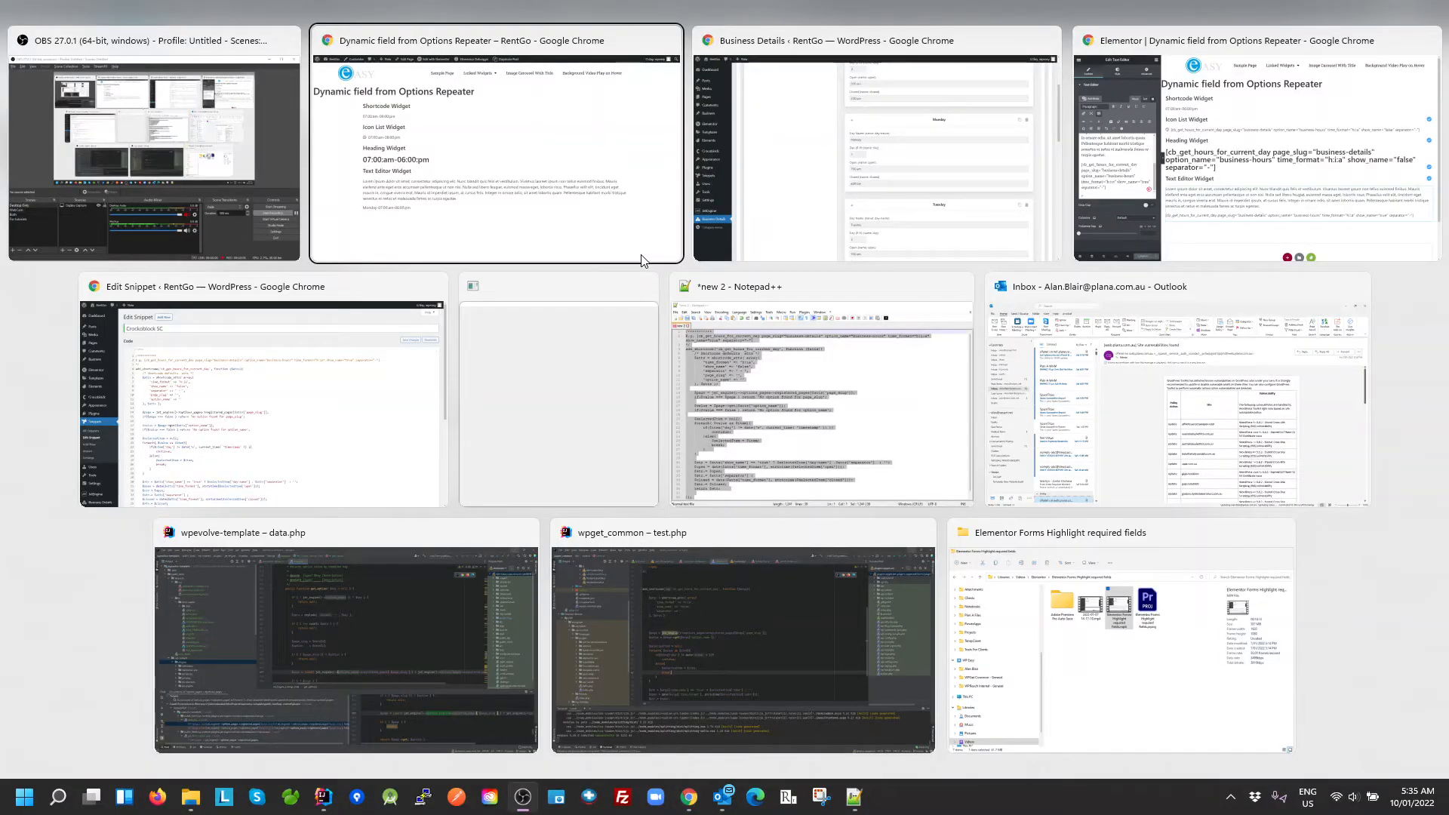
{"action": "key", "text": "Escape"}
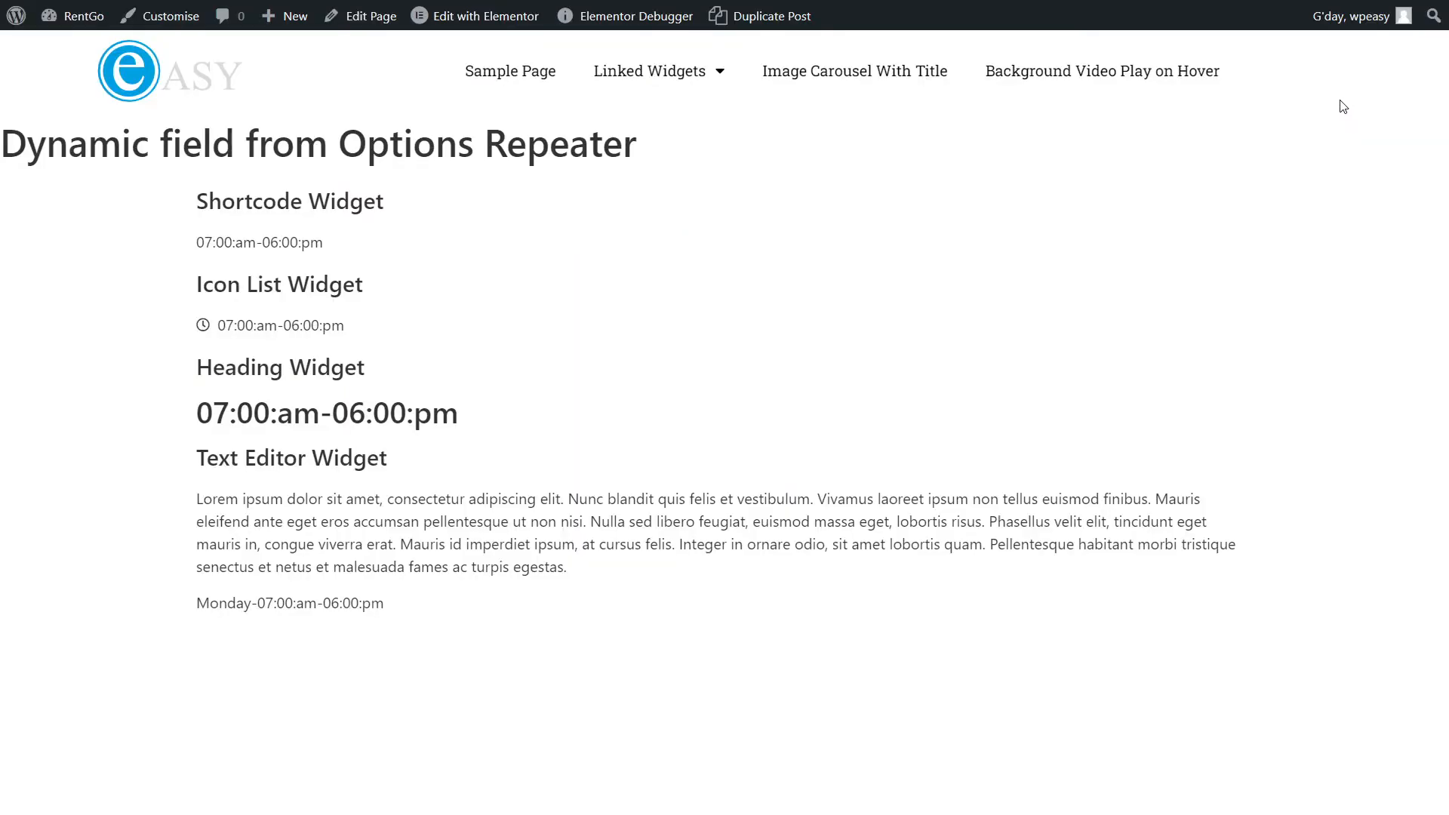
{"action": "key", "text": "super+Tab"}
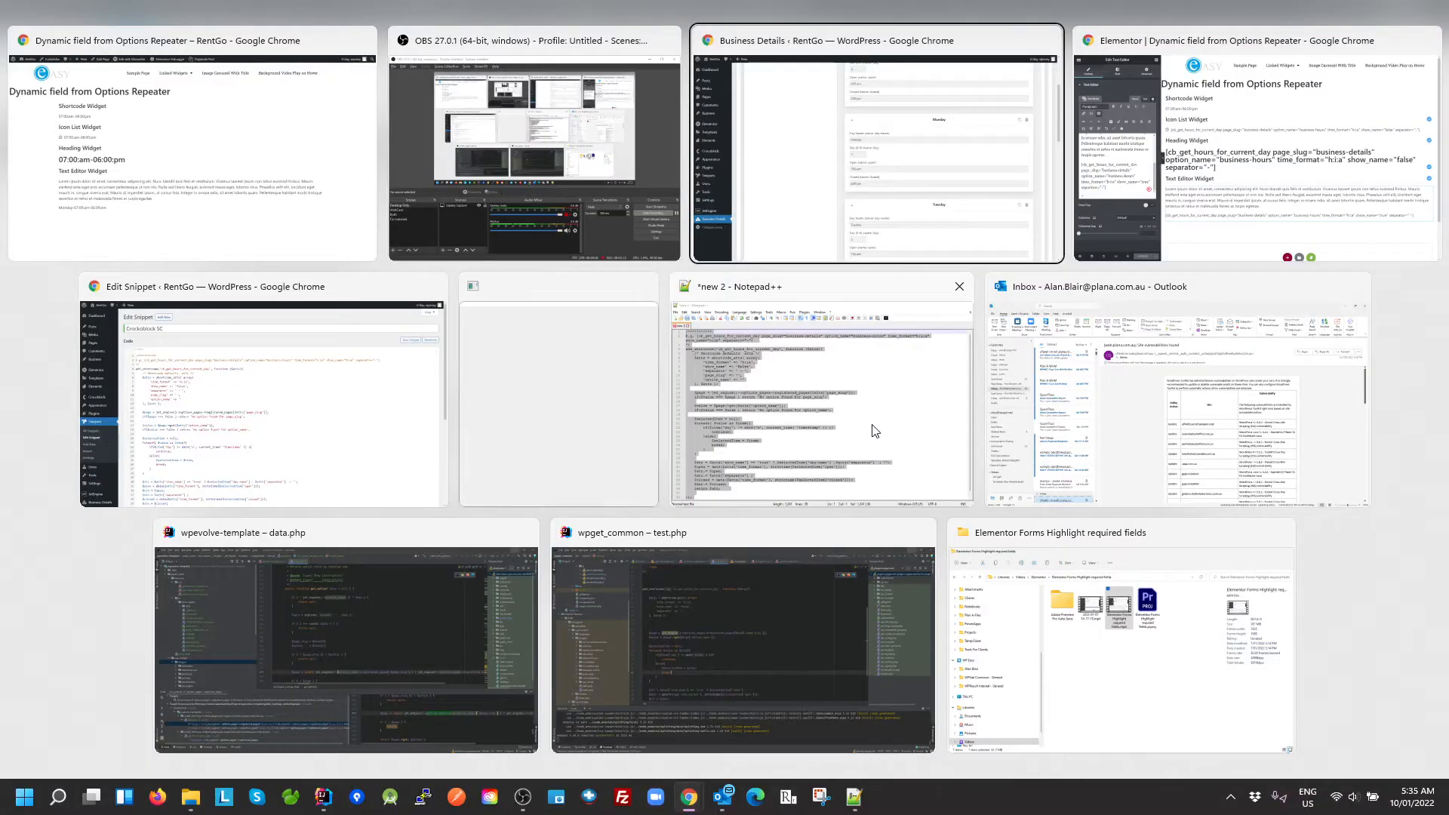
{"action": "key", "text": "Escape"}
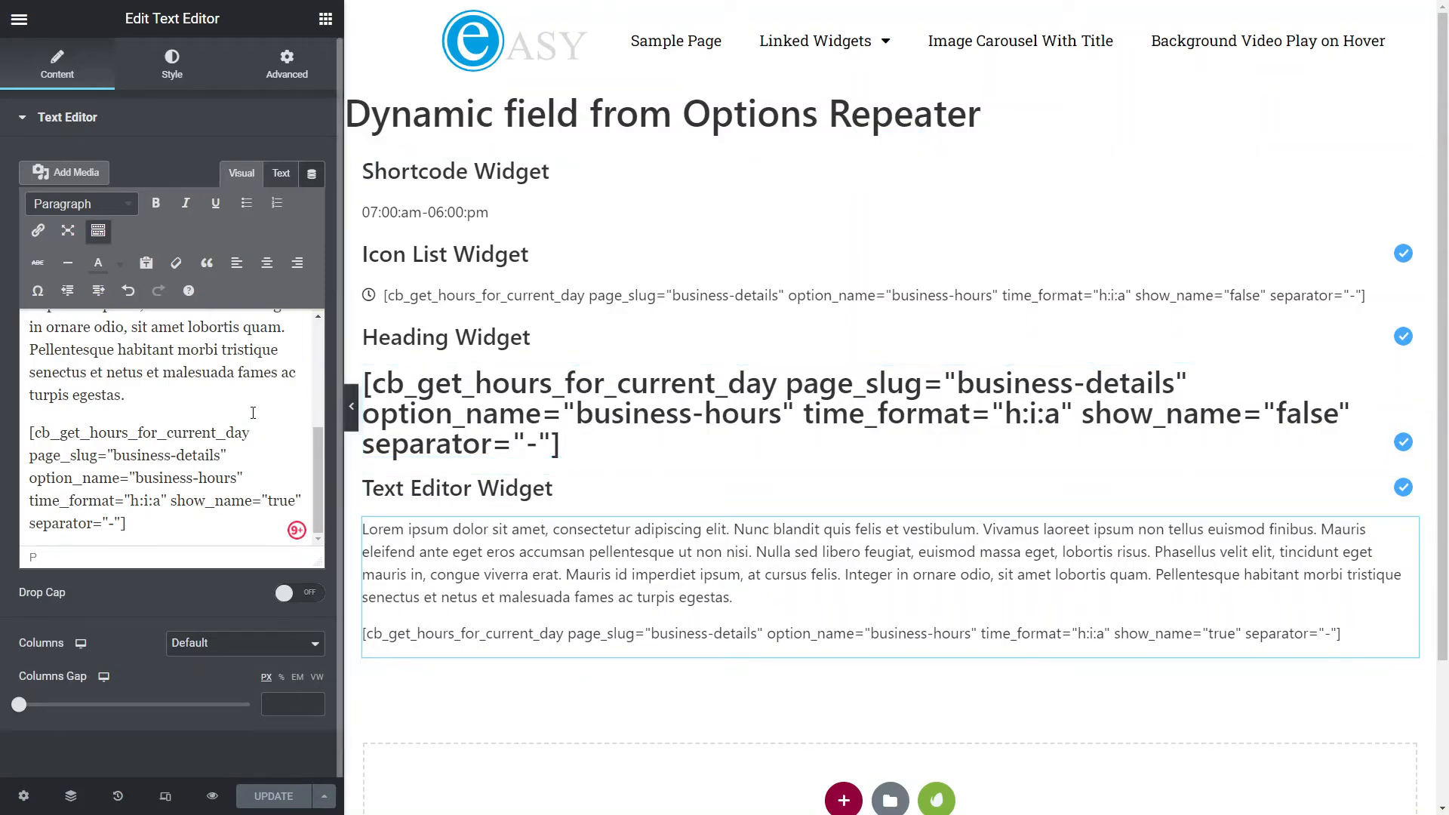
{"action": "scroll", "coordinate": [500, 443], "scroll_direction": "down", "scroll_amount": 2}
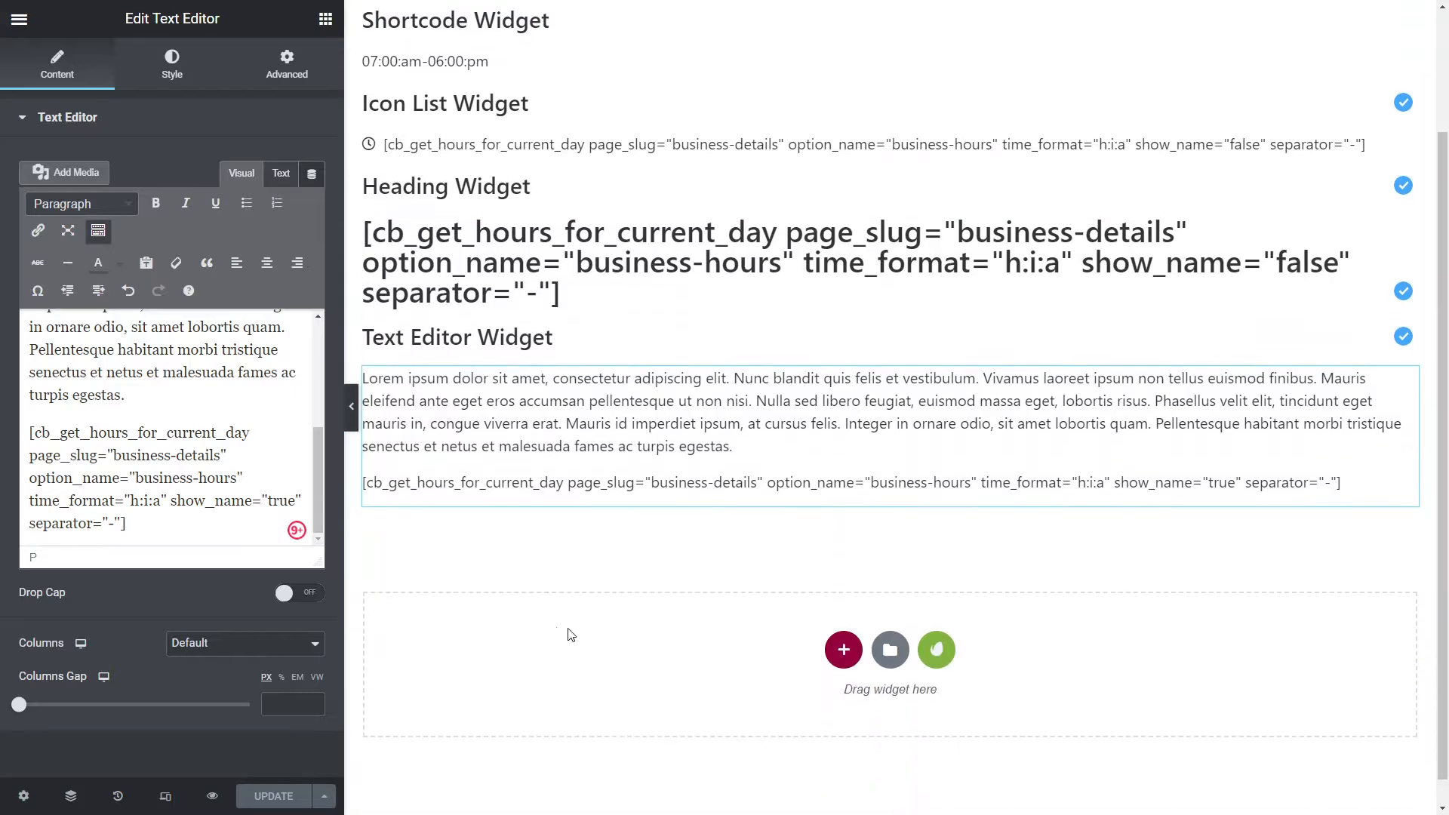
- Search the widgets for "dynam" and add a Dynamic Field widget below the Text Editor widget's text
{"action": "left_click", "coordinate": [287, 64]}
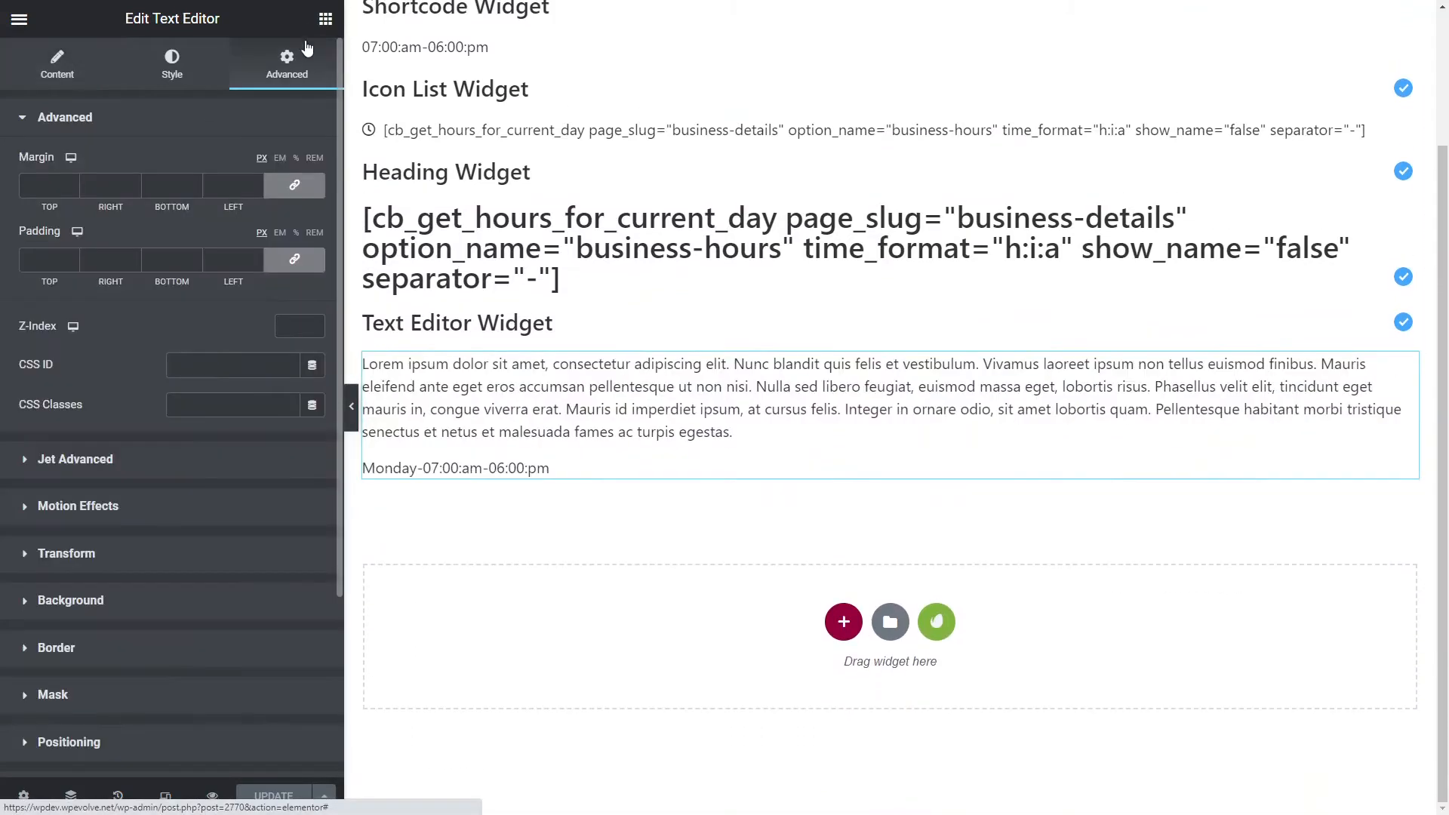
{"action": "left_click", "coordinate": [325, 18]}
{"action": "type", "text": "dy"}
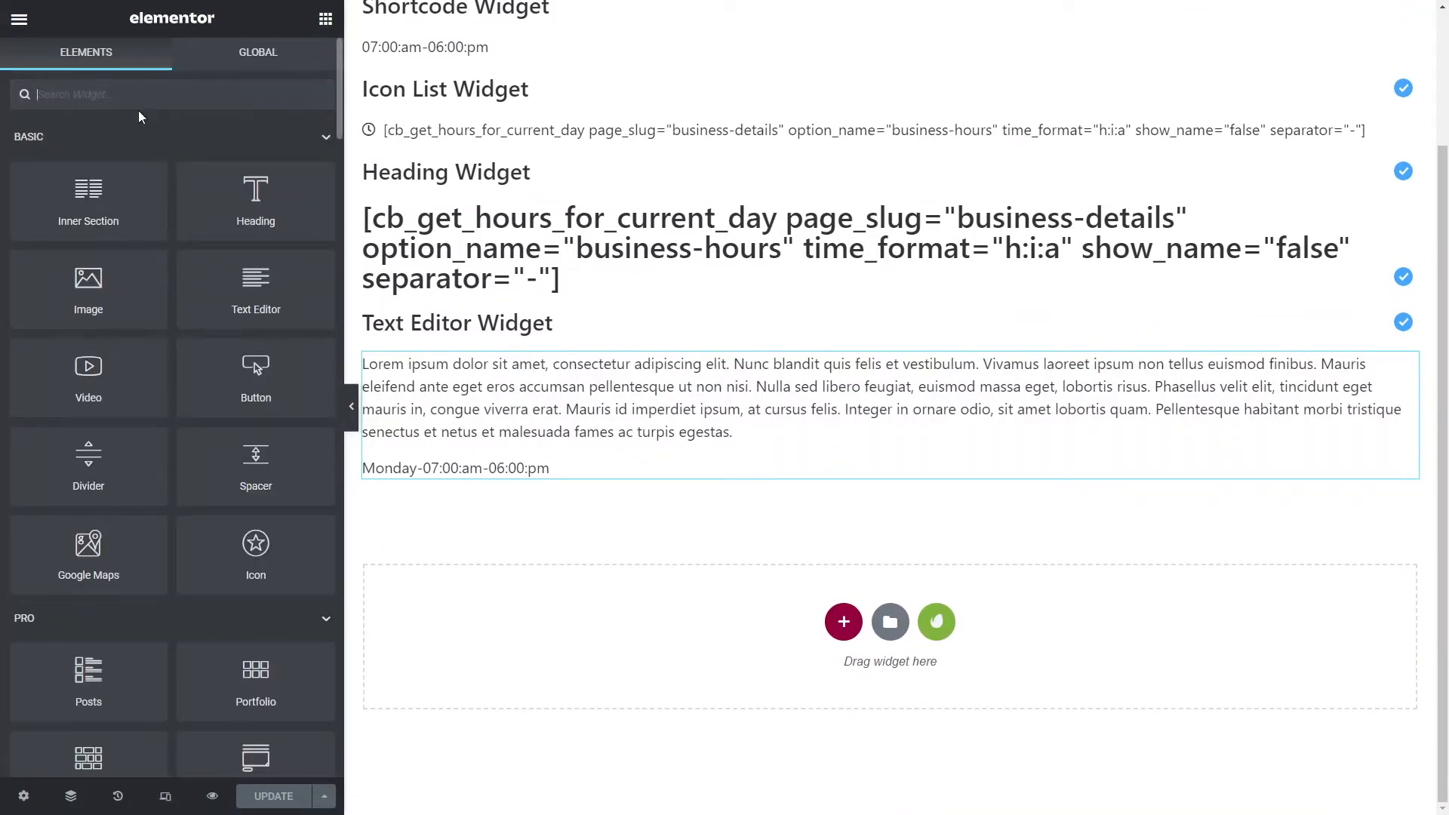
{"action": "type", "text": "nam"}
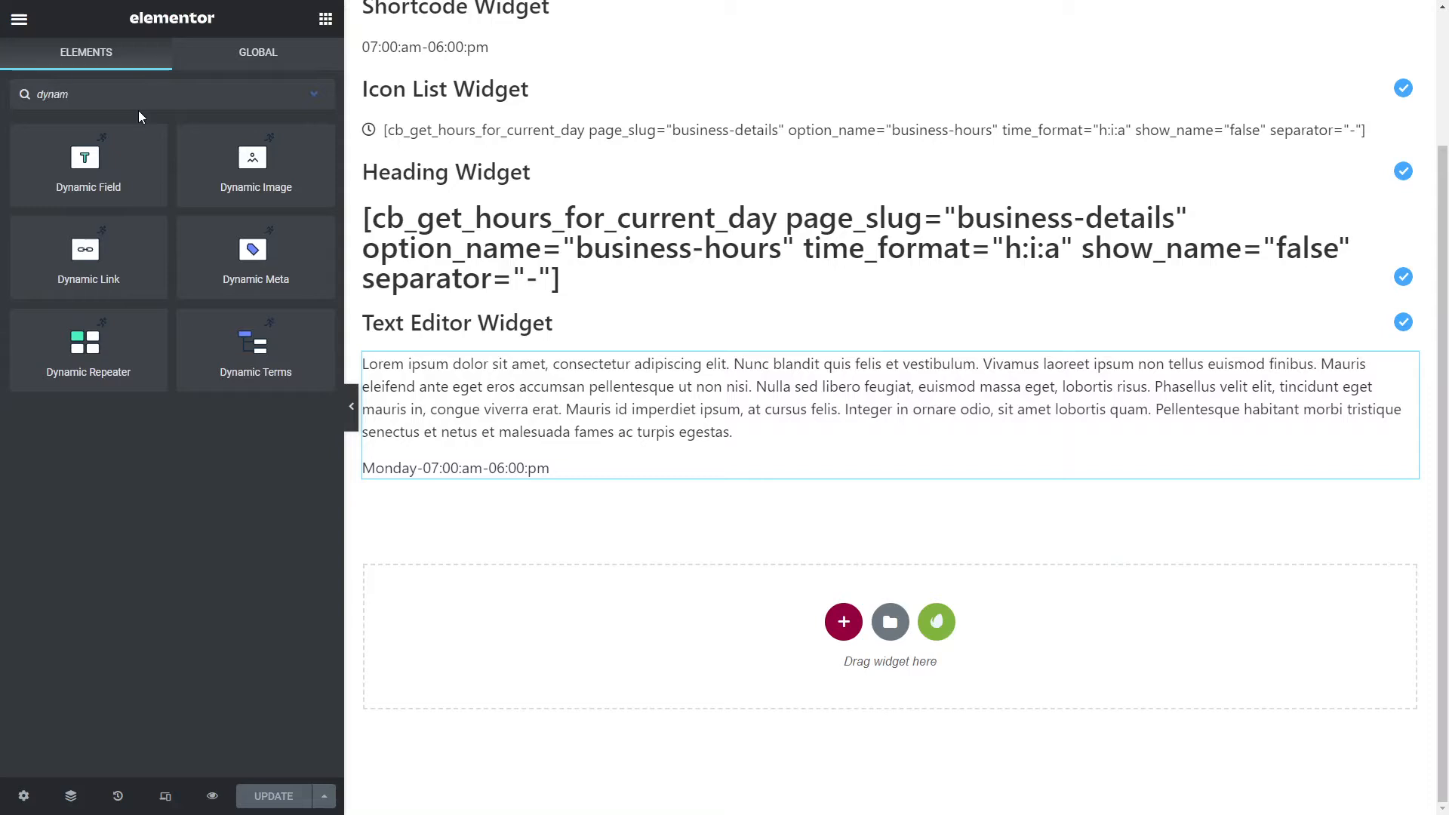
{"action": "left_click_drag", "start_coordinate": [97, 167], "coordinate": [658, 657]}
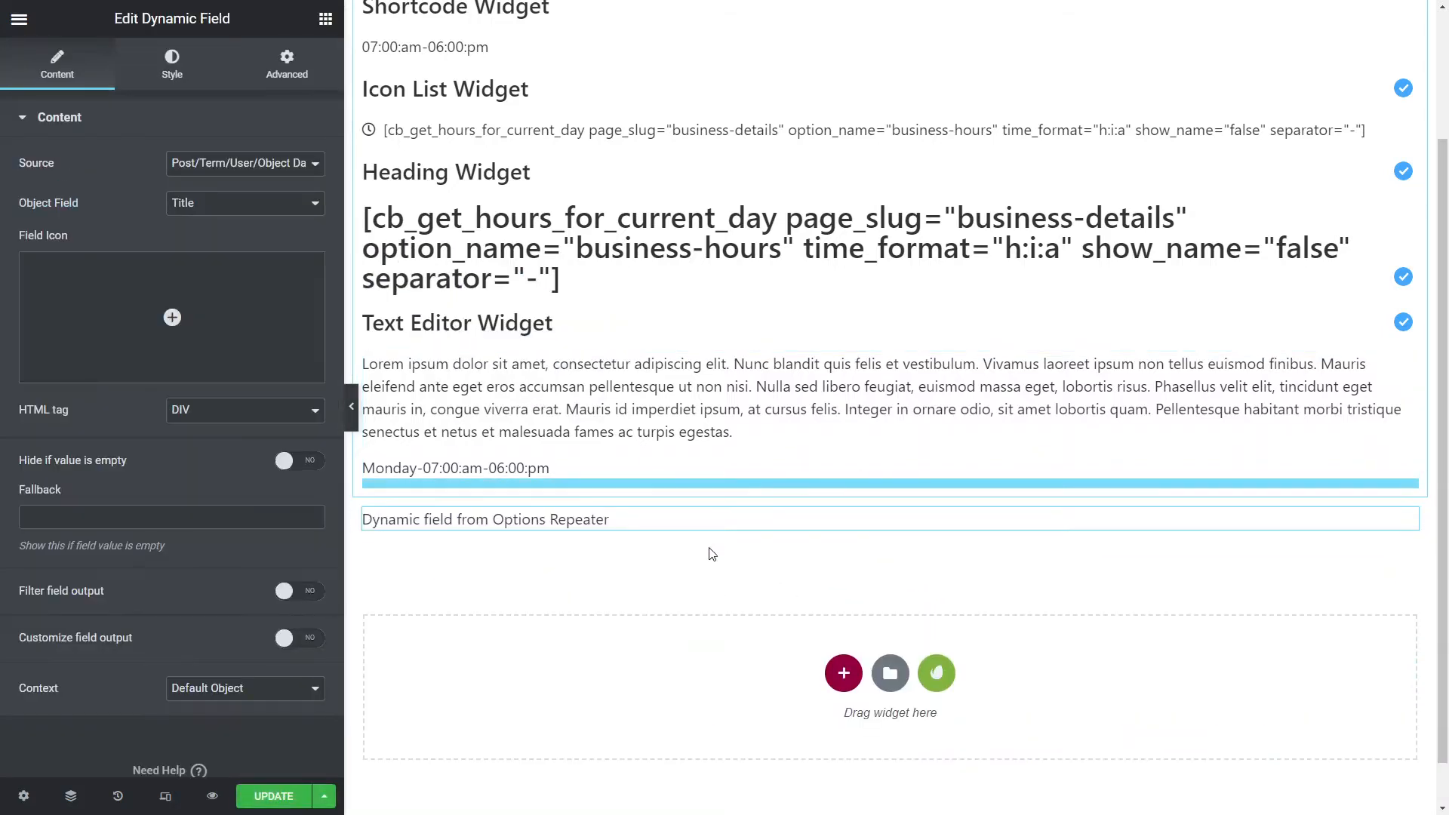
- Set the Dynamic Field's source to Options and check which Business Details options it offers
{"action": "left_click", "coordinate": [298, 169]}
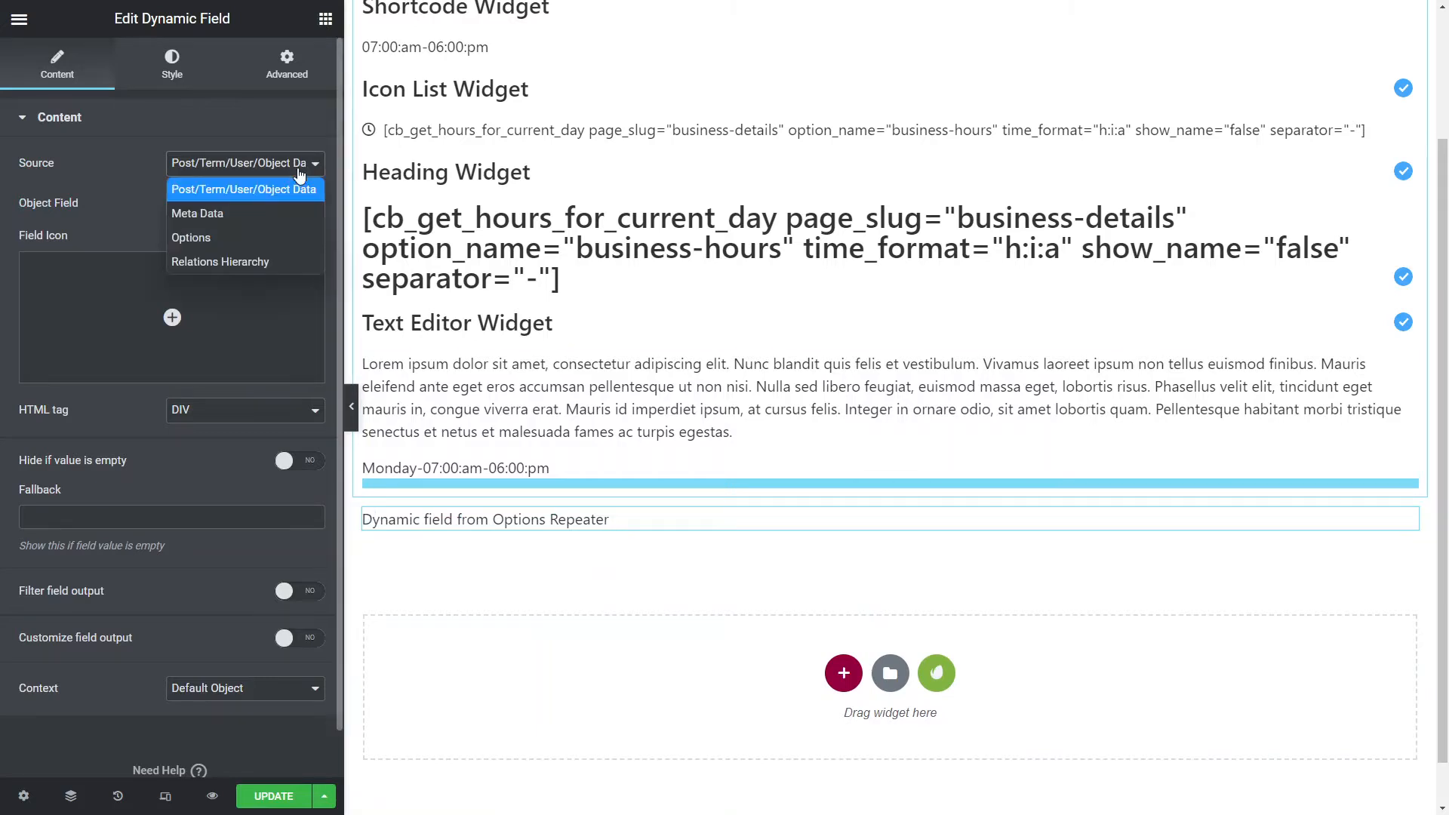
{"action": "left_click", "coordinate": [230, 238]}
{"action": "left_click", "coordinate": [243, 210]}
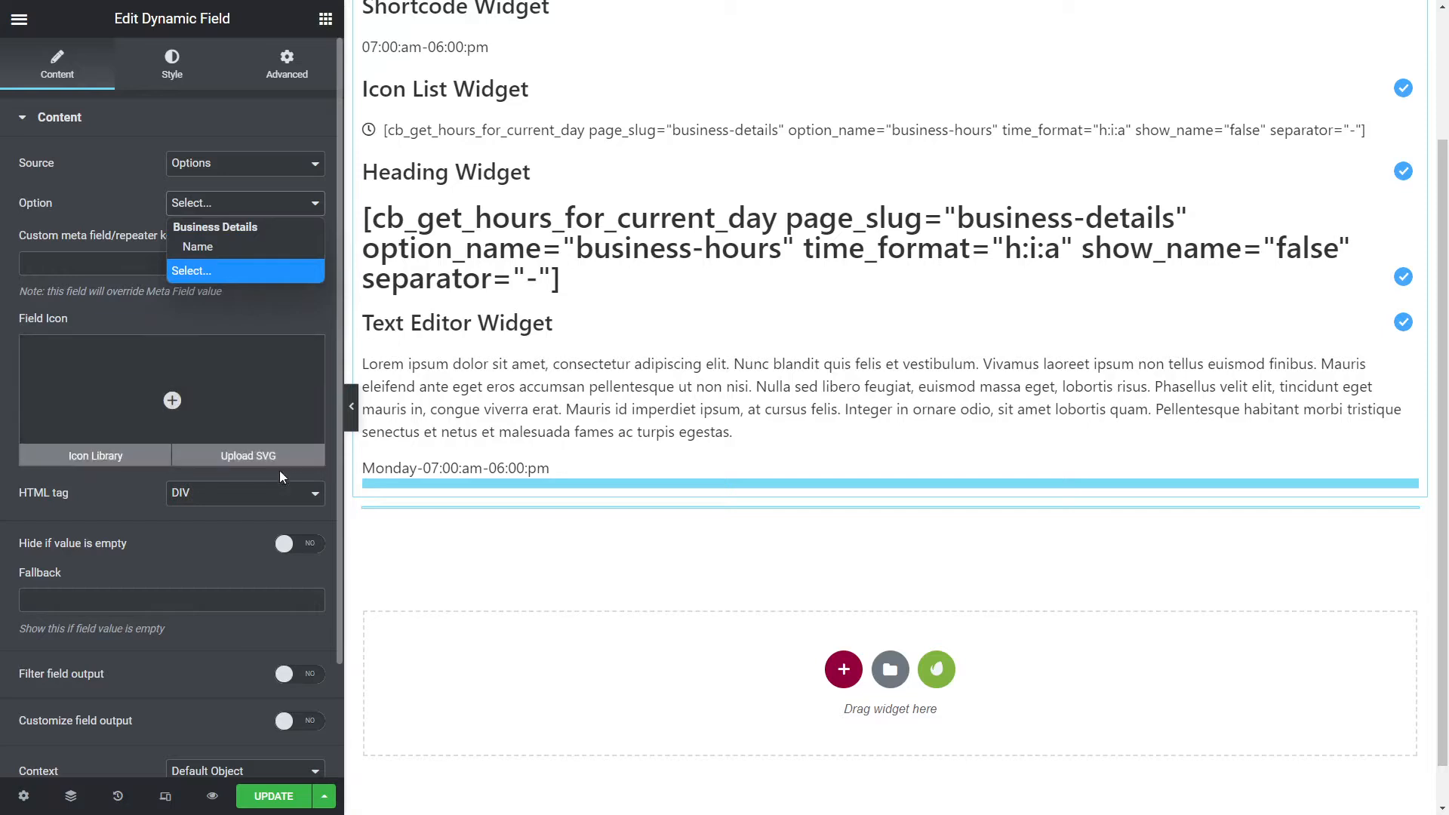
- Enable Filter field output for the Dynamic Field and look through the available callbacks without choosing one
{"action": "scroll", "coordinate": [279, 470], "scroll_direction": "down", "scroll_amount": 2}
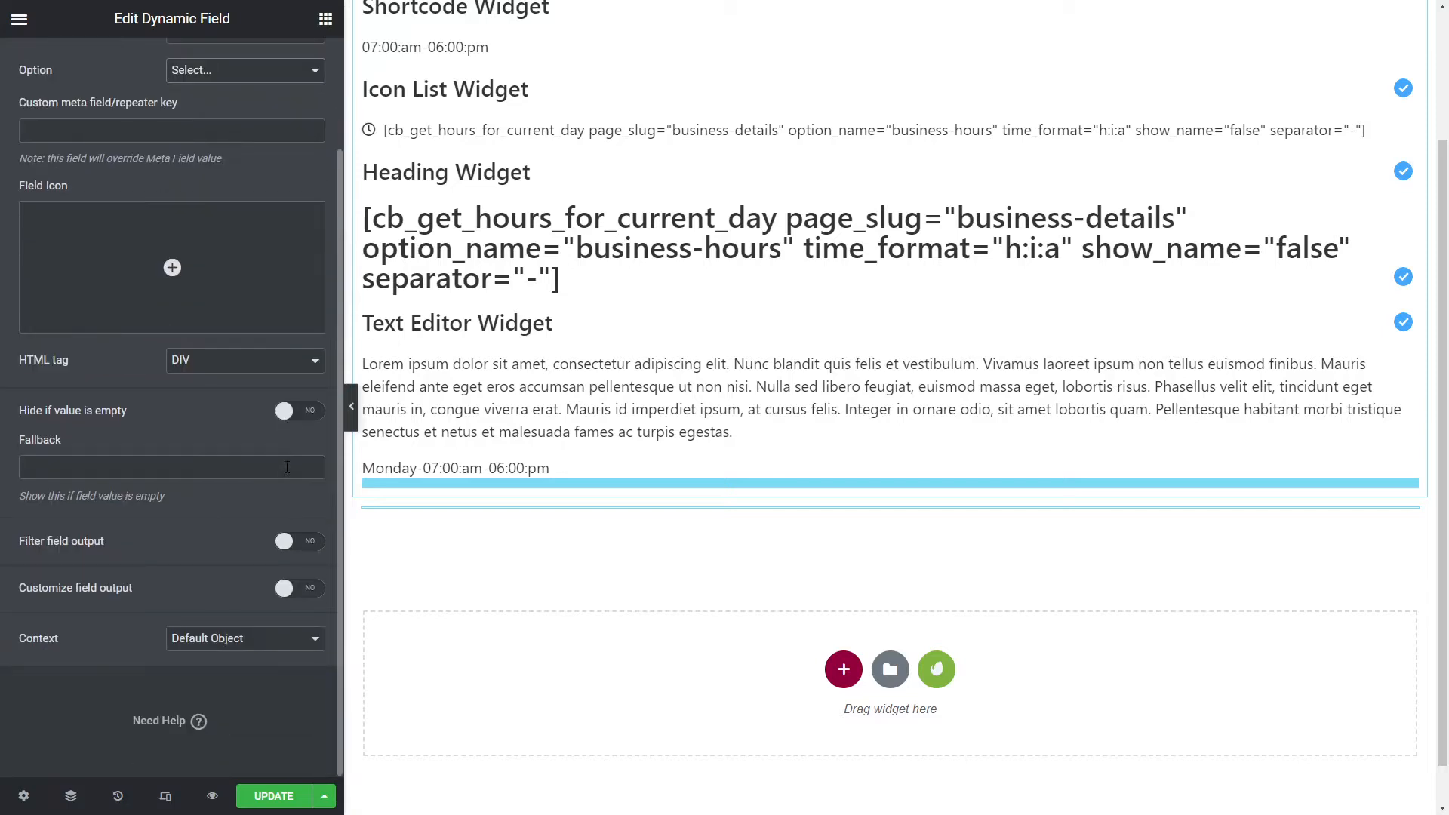
{"action": "left_click", "coordinate": [301, 549]}
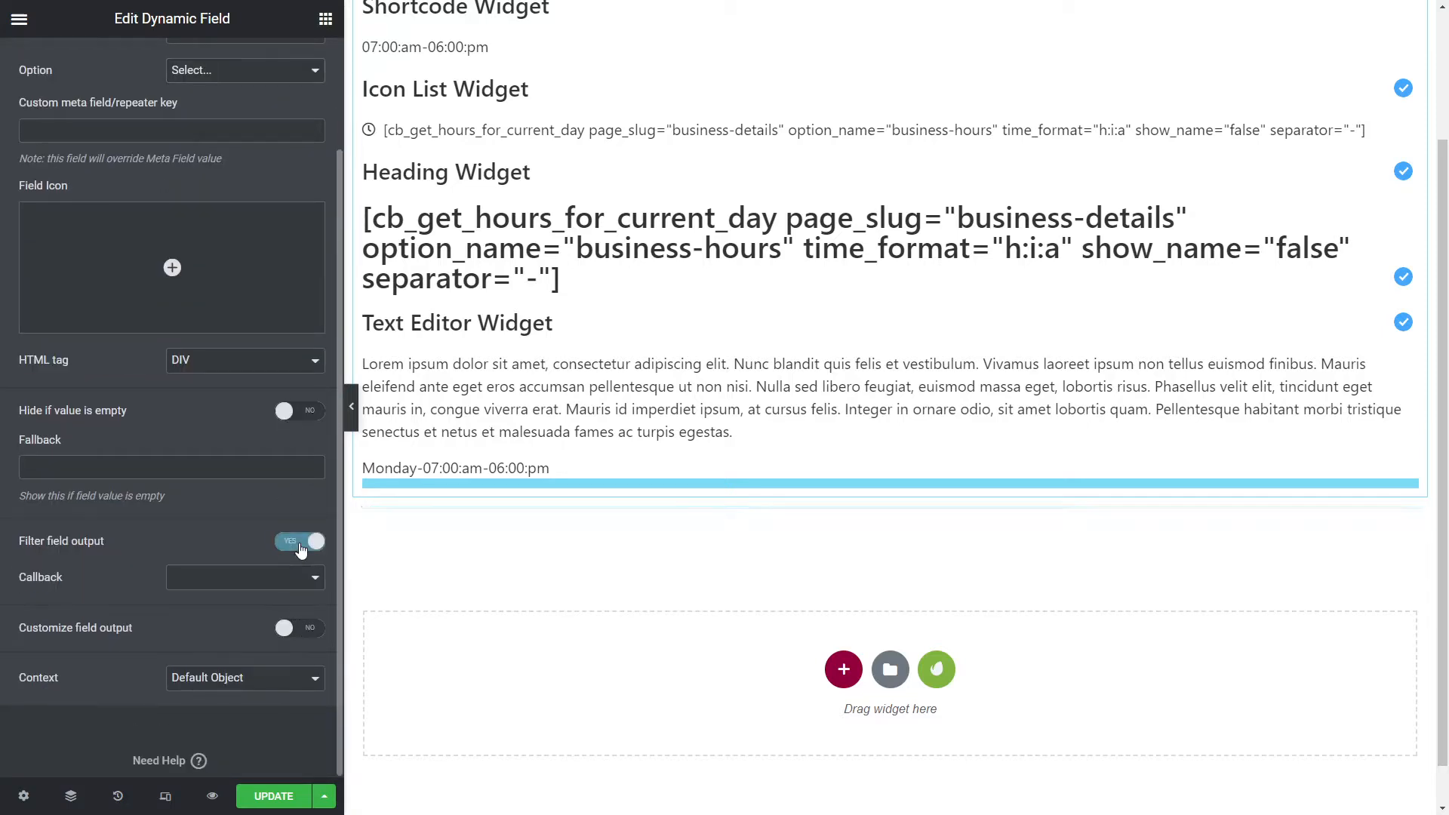
{"action": "left_click", "coordinate": [257, 582]}
{"action": "scroll", "coordinate": [294, 554], "scroll_direction": "down", "scroll_amount": 2}
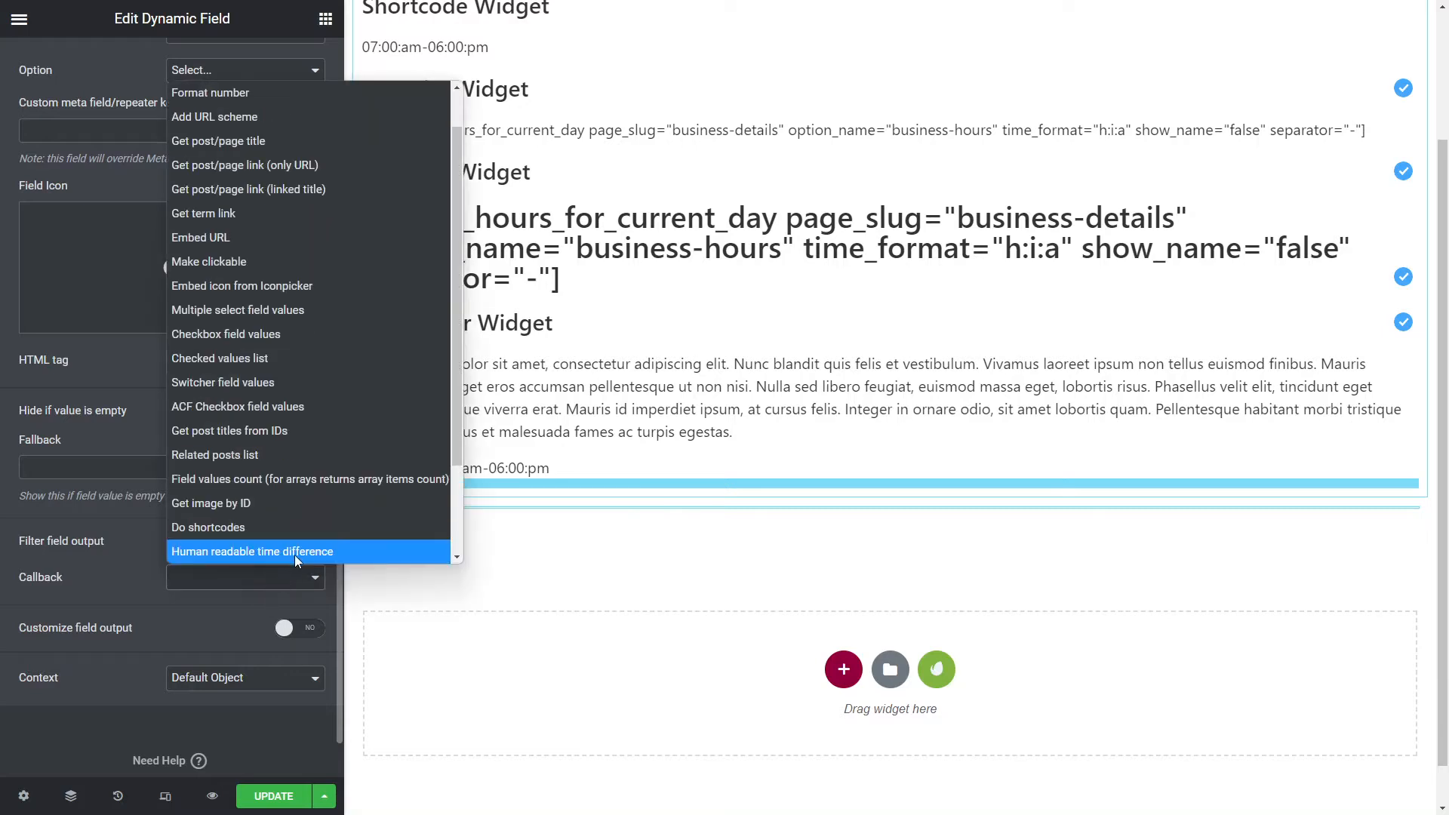
{"action": "left_click_drag", "start_coordinate": [460, 451], "coordinate": [462, 501]}
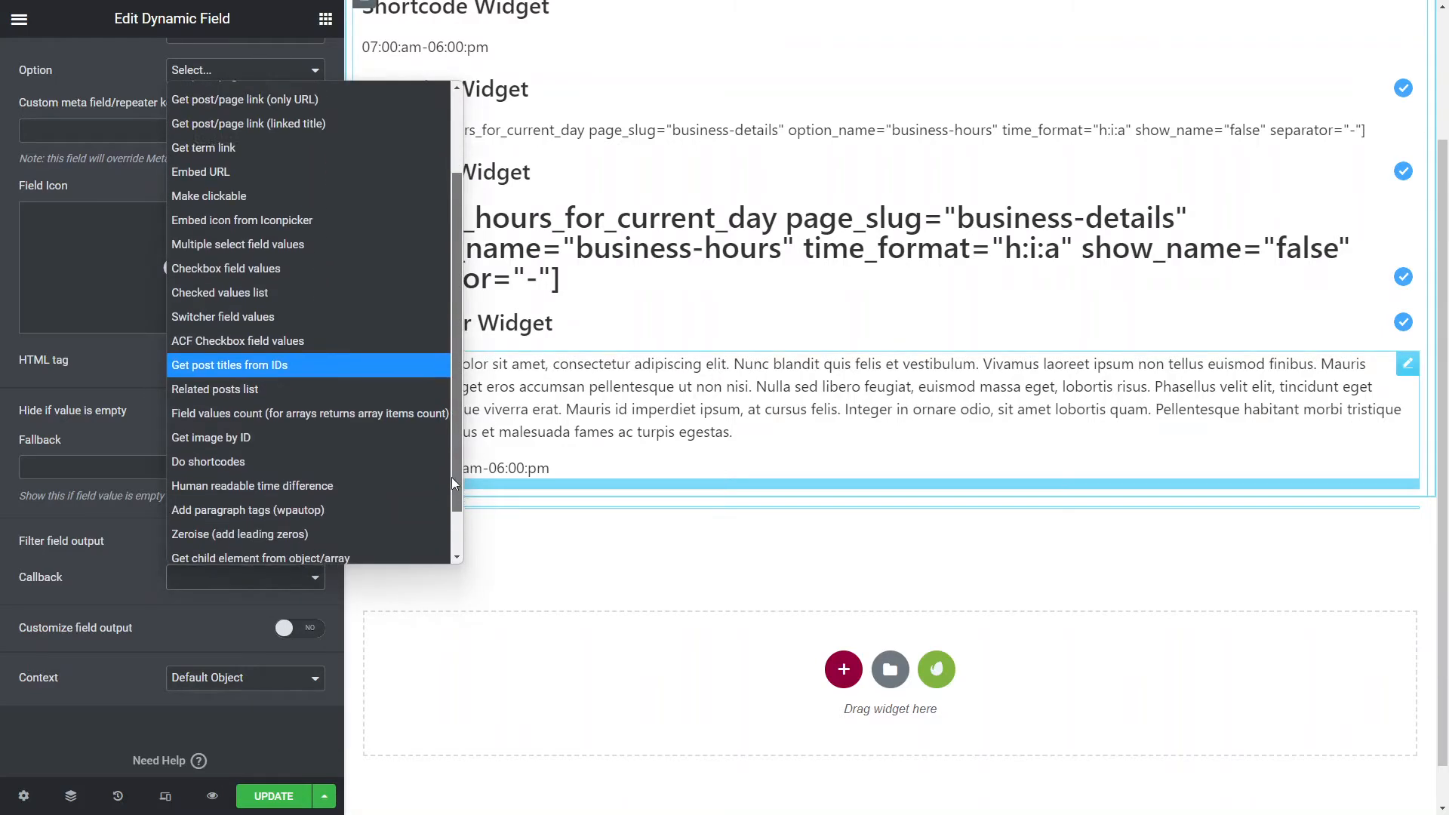
{"action": "scroll", "coordinate": [451, 477], "scroll_direction": "up", "scroll_amount": 2}
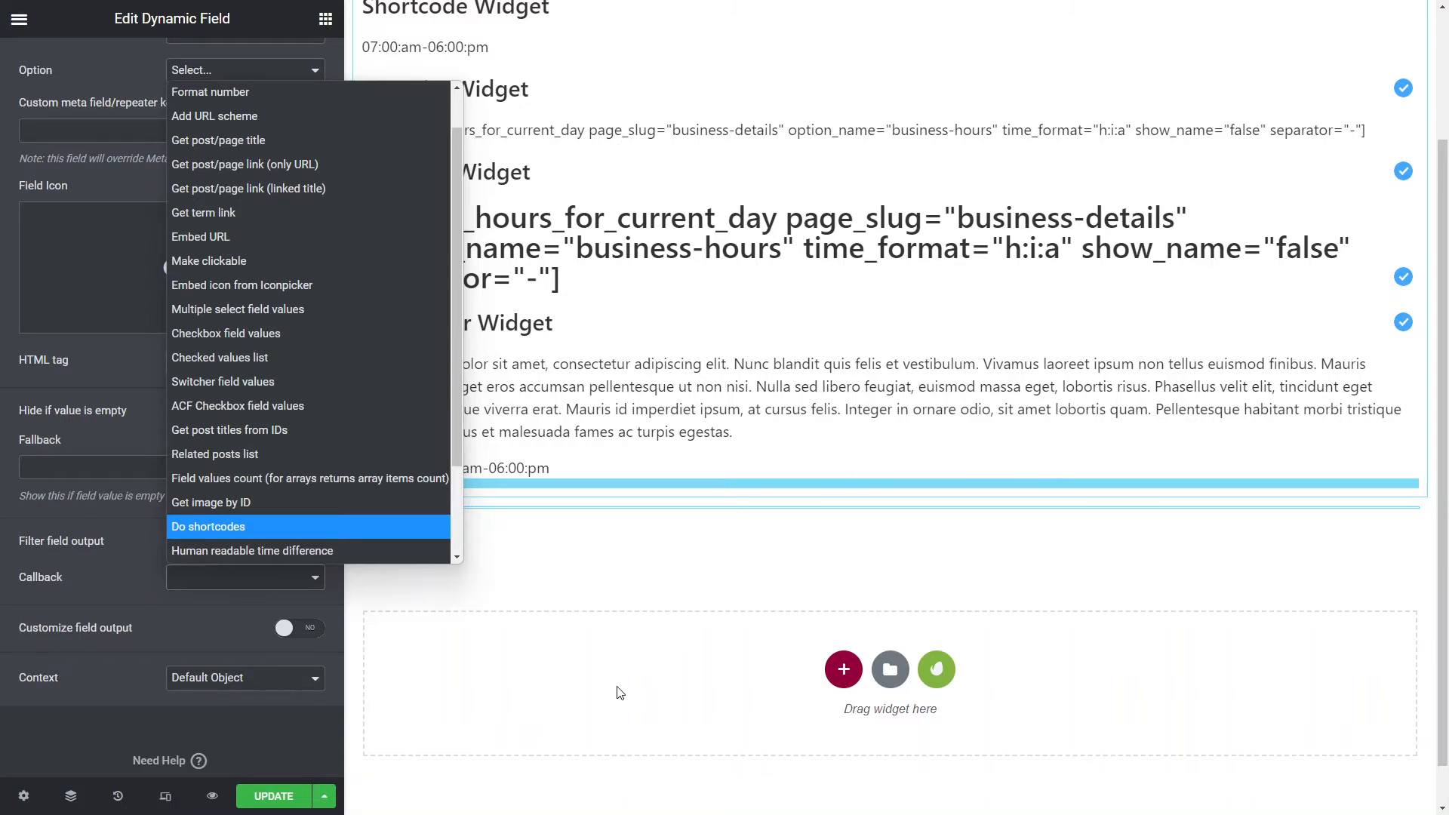
{"action": "scroll", "coordinate": [377, 424], "scroll_direction": "down", "scroll_amount": 3}
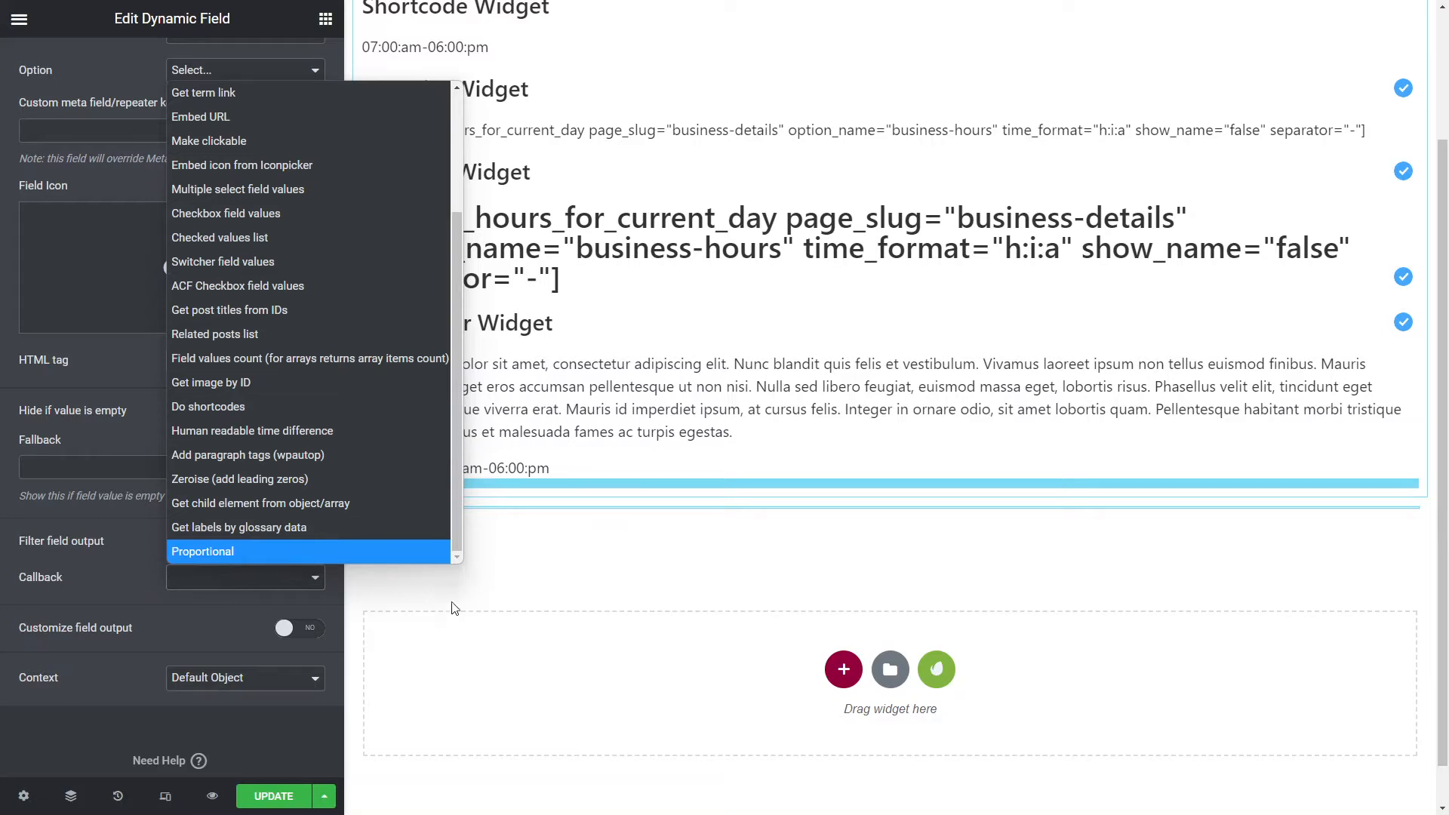
{"action": "left_click", "coordinate": [582, 568]}
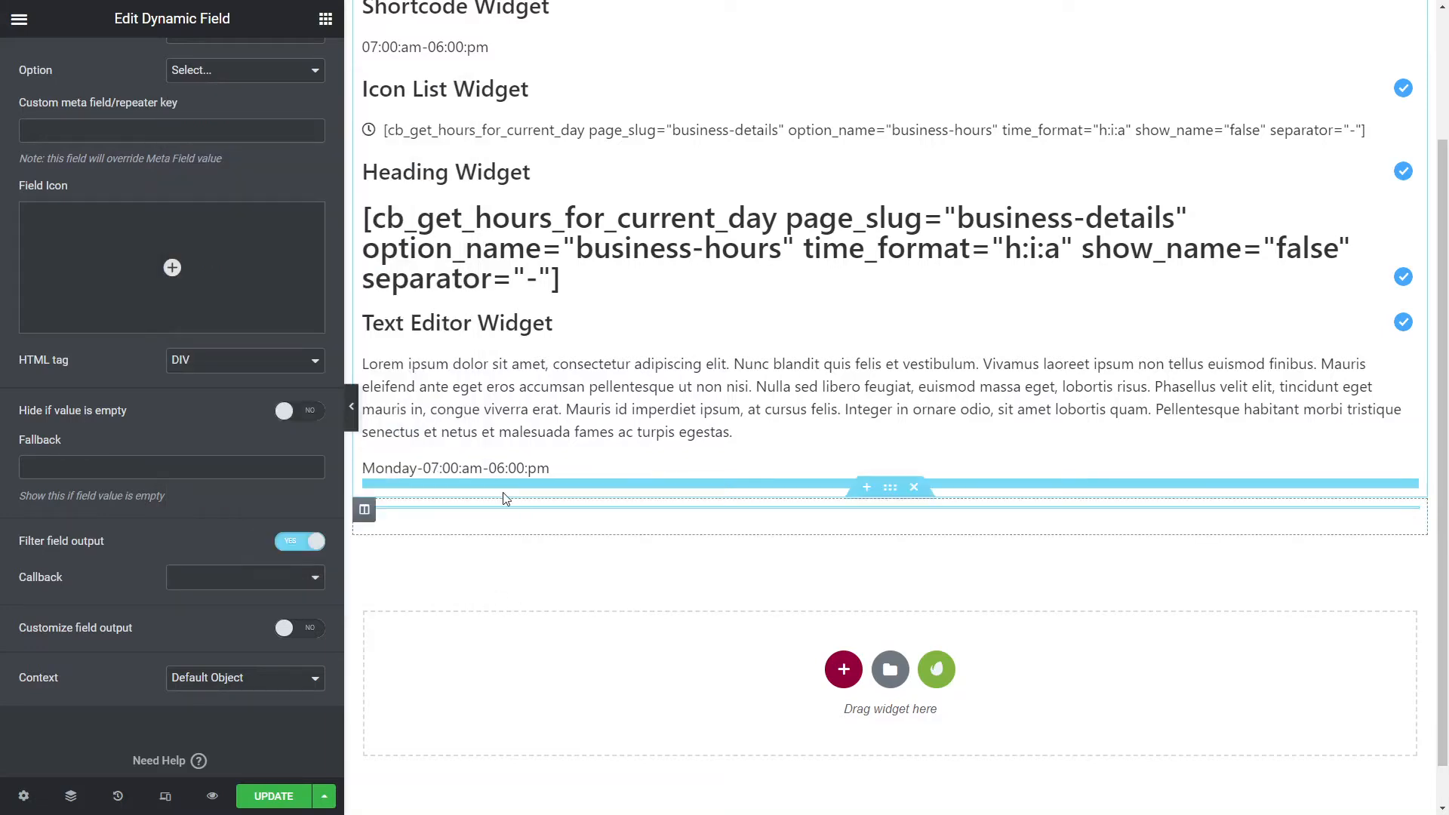
- Search the widgets for "ynam" and add a Dynamic Repeater widget below the Text Editor widget's text
{"action": "left_click", "coordinate": [325, 18]}
{"action": "left_click", "coordinate": [122, 95]}
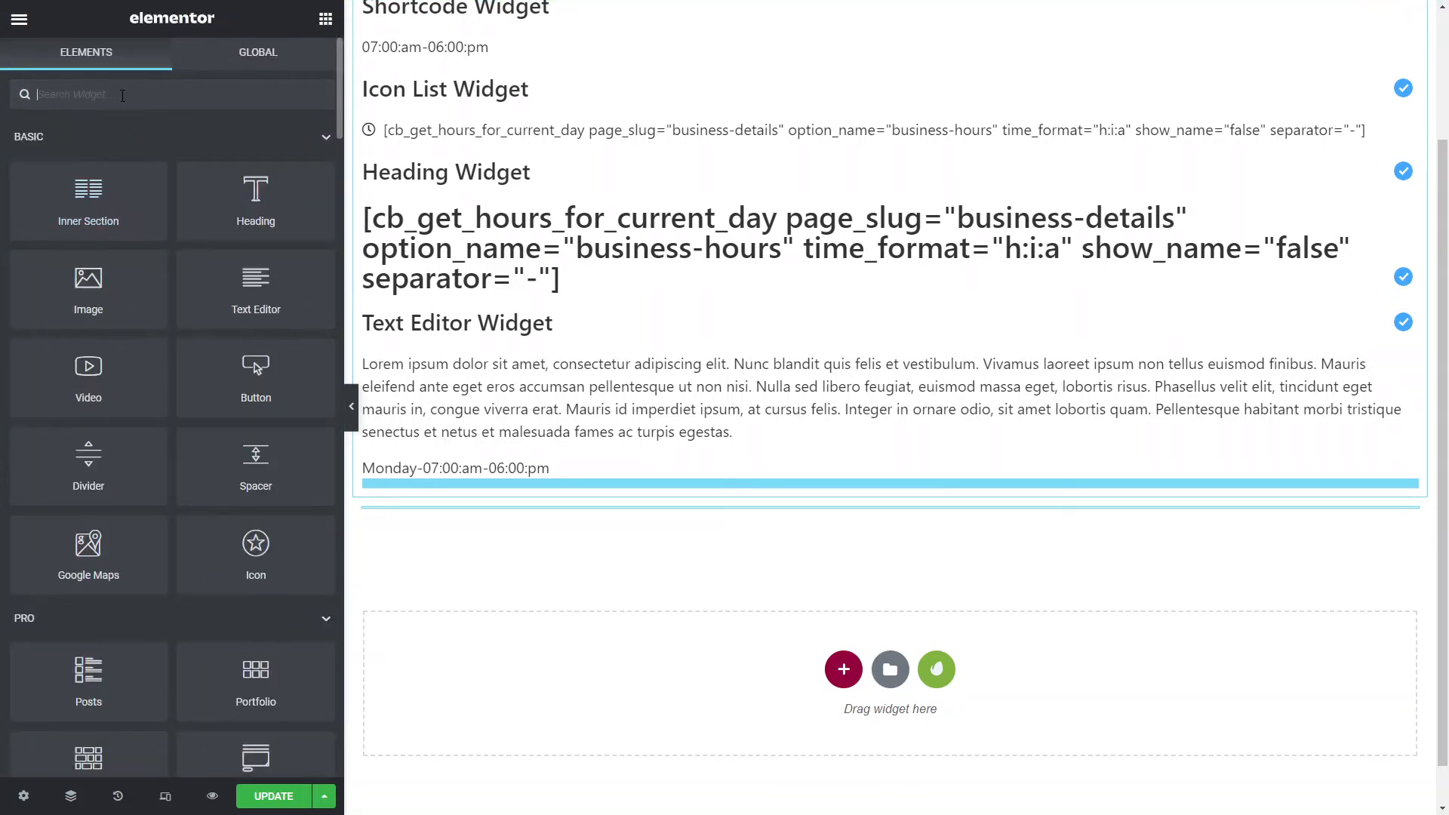
{"action": "type", "text": "s"}
{"action": "key", "text": "BackSpace"}
{"action": "type", "text": "ynam"}
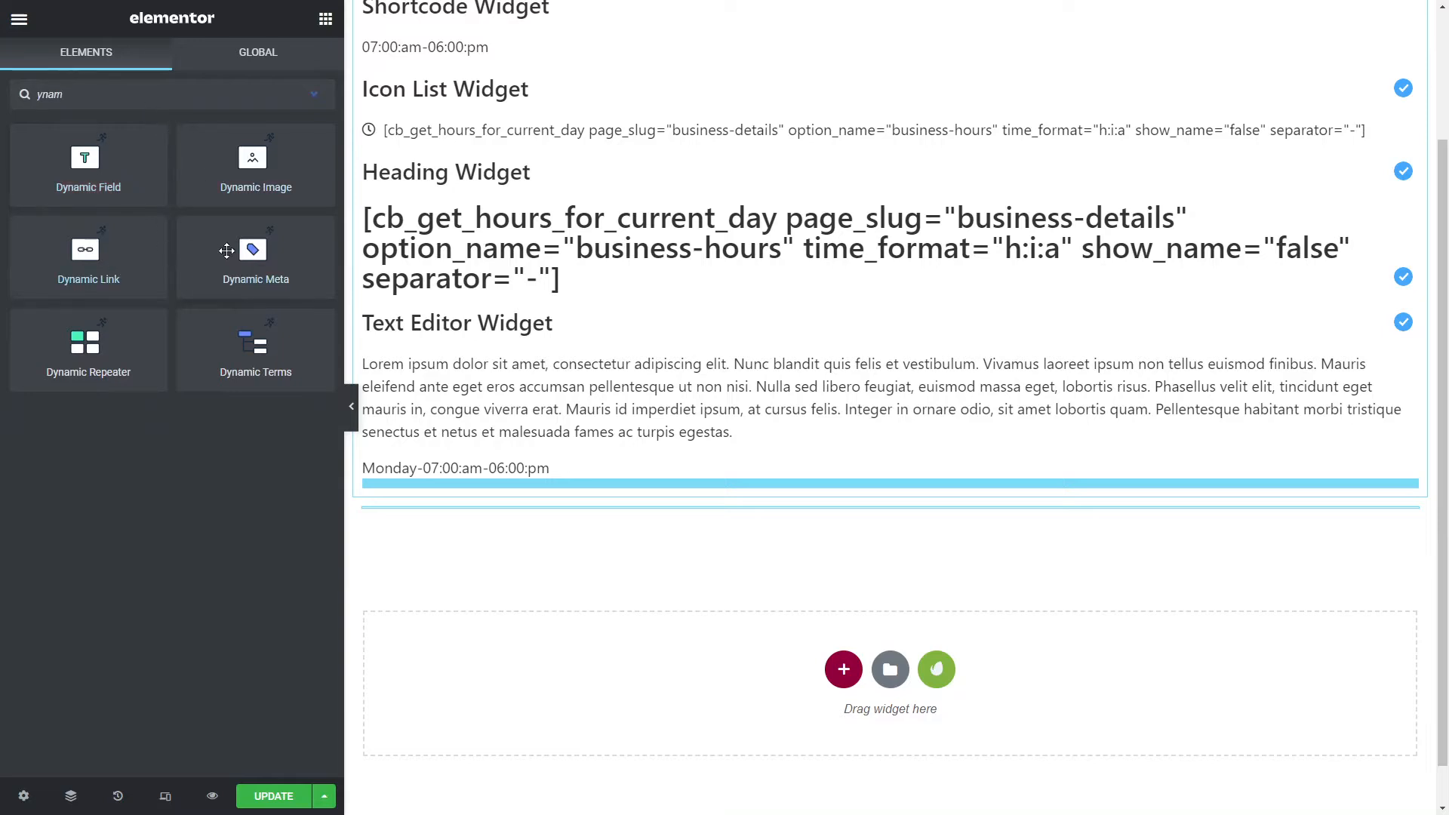
{"action": "left_click_drag", "start_coordinate": [75, 336], "coordinate": [620, 456]}
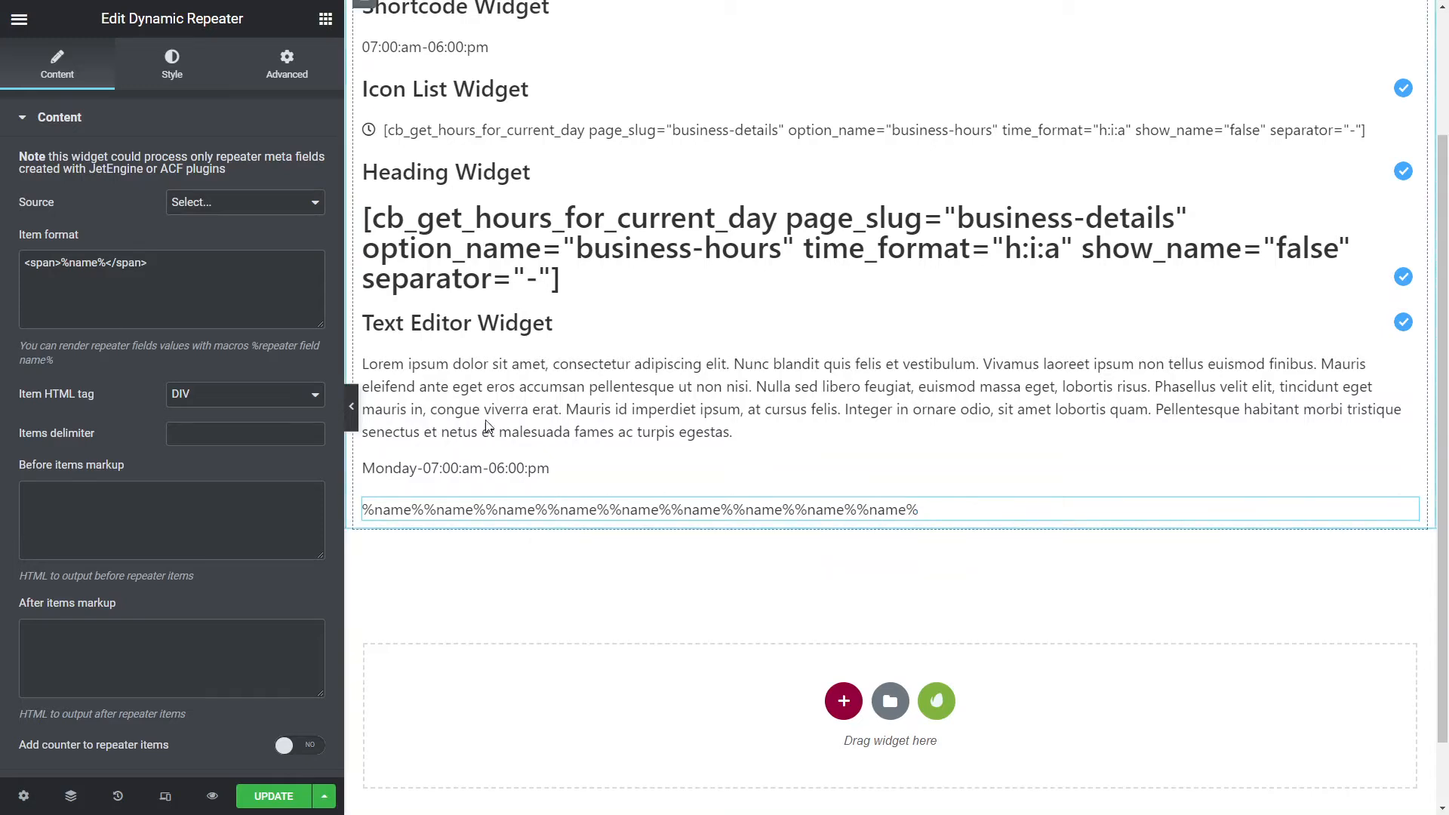
- Set the Dynamic Repeater's source to Options, its option to Business Hours and its item format to <span>%day-name%</span>
{"action": "left_click", "coordinate": [229, 197]}
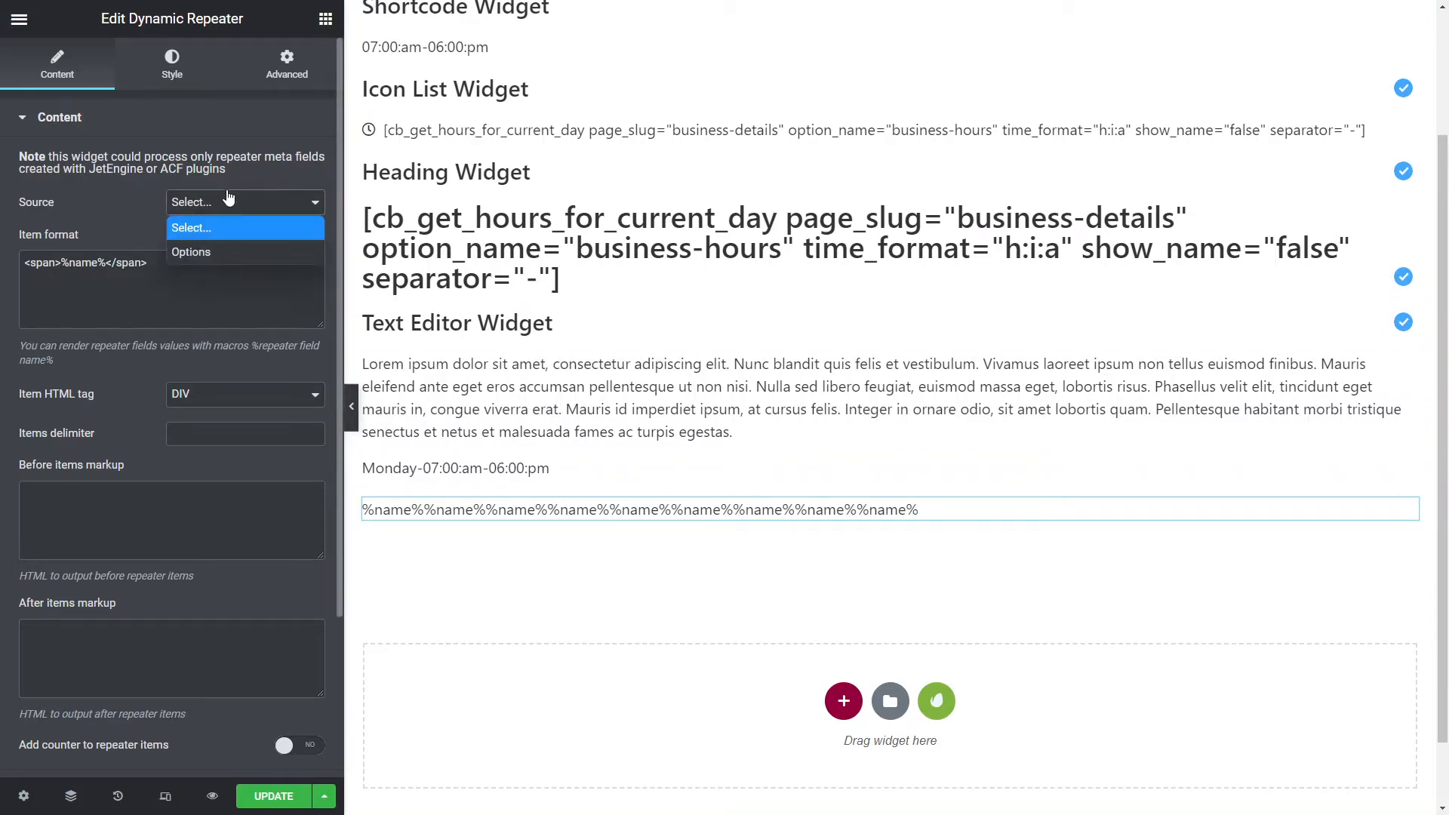
{"action": "left_click", "coordinate": [200, 252]}
{"action": "left_click", "coordinate": [218, 243]}
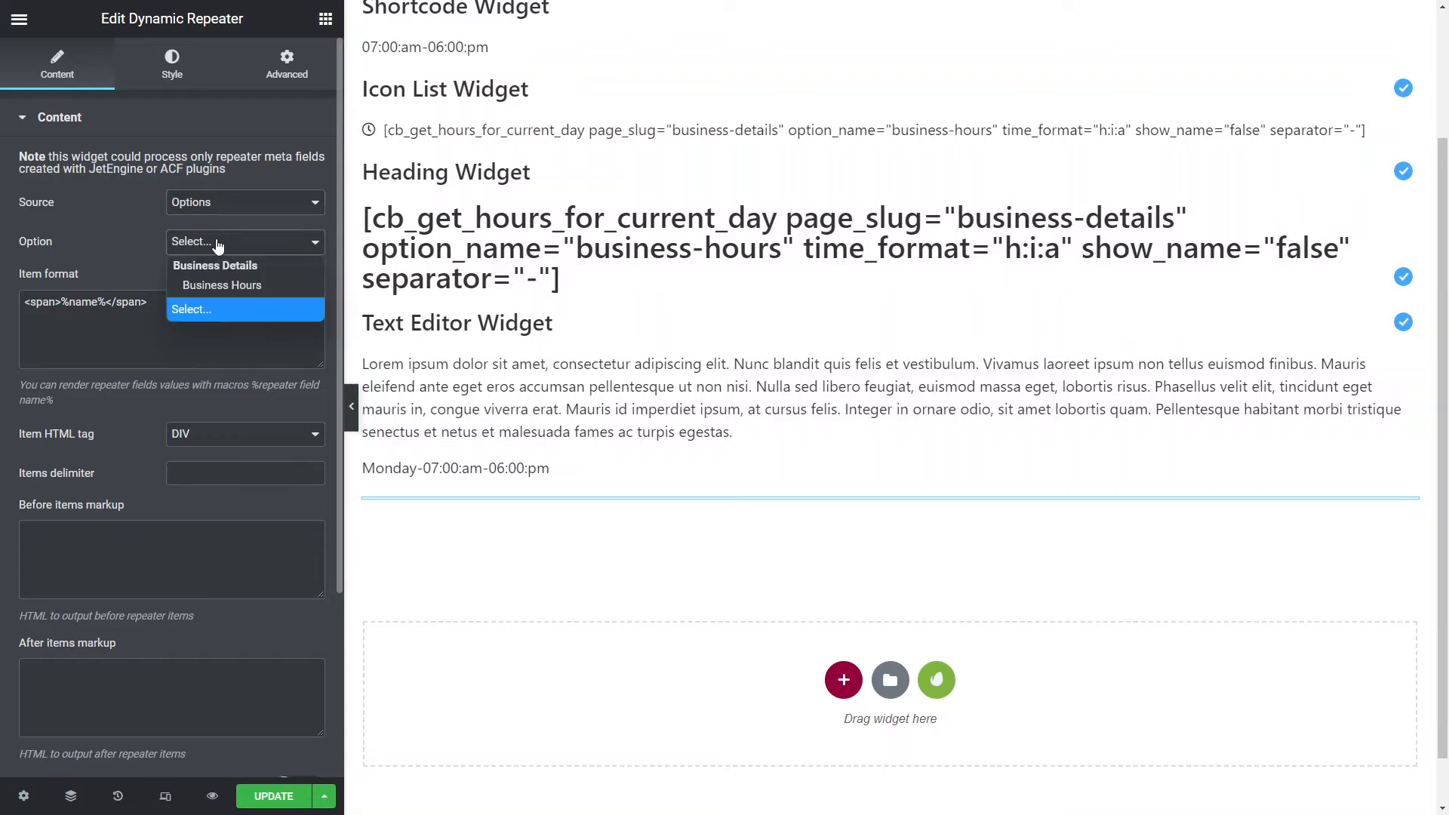
{"action": "left_click", "coordinate": [225, 285]}
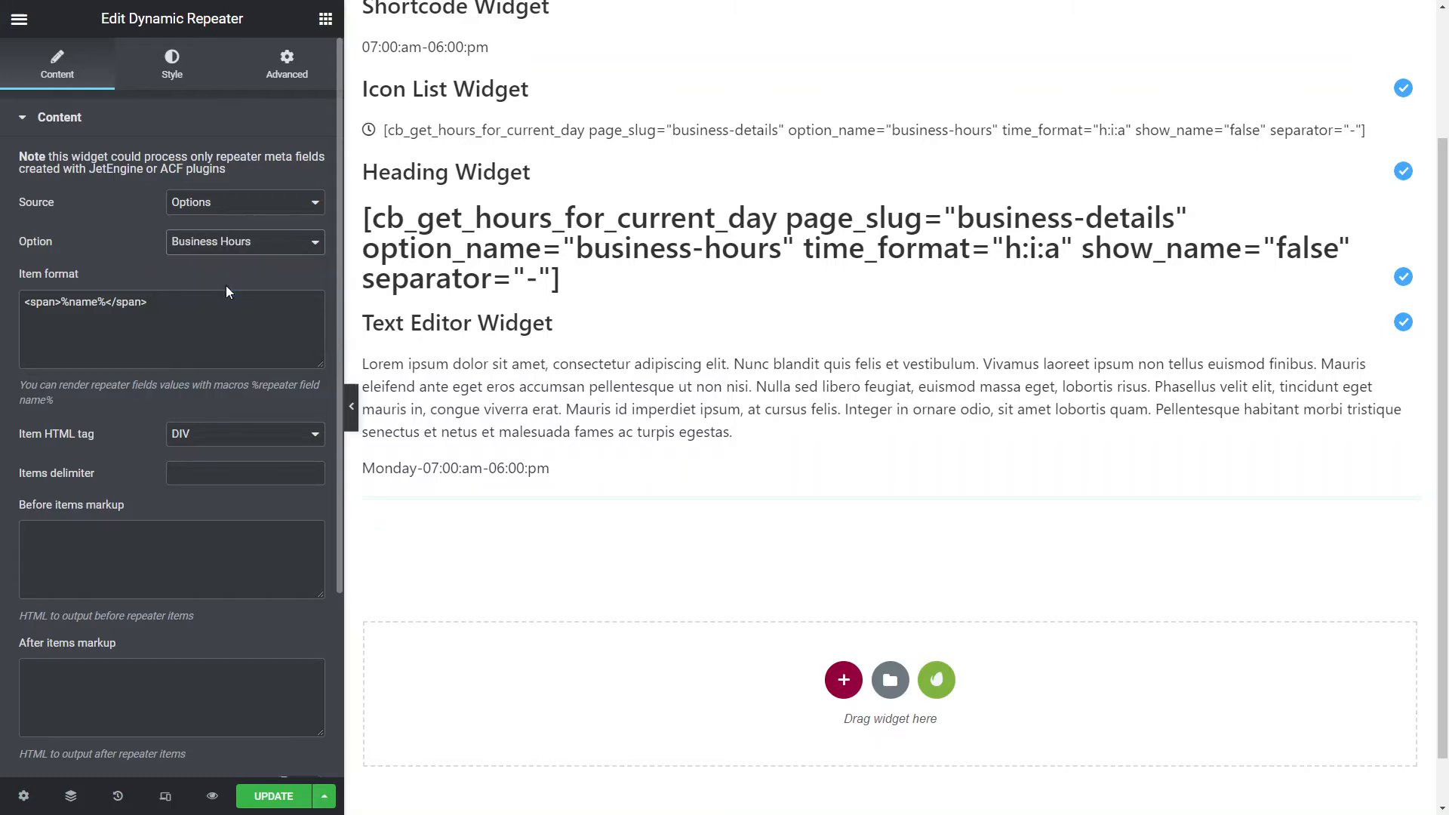
{"action": "left_click", "coordinate": [74, 302]}
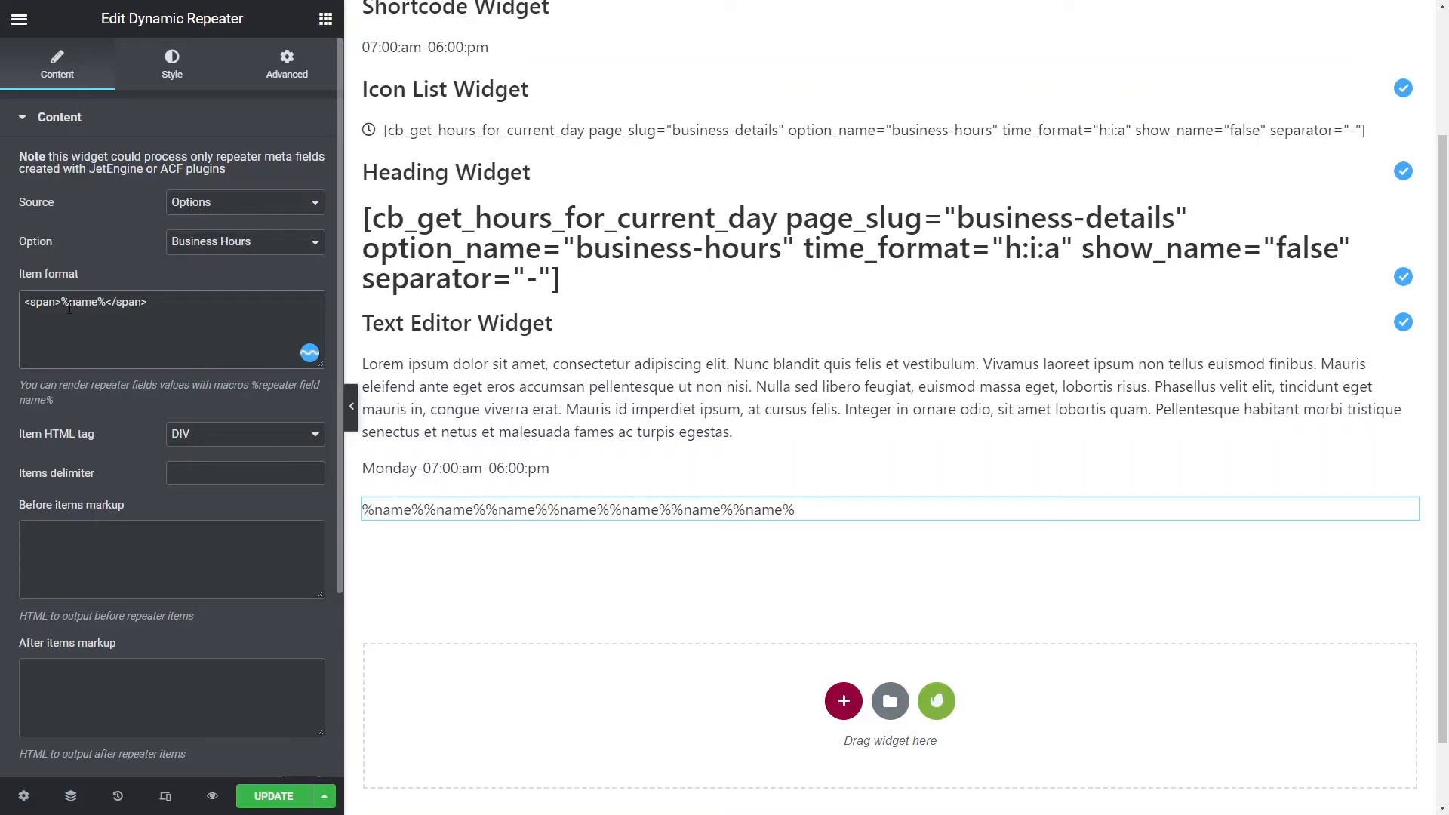
{"action": "type", "text": "day-"}
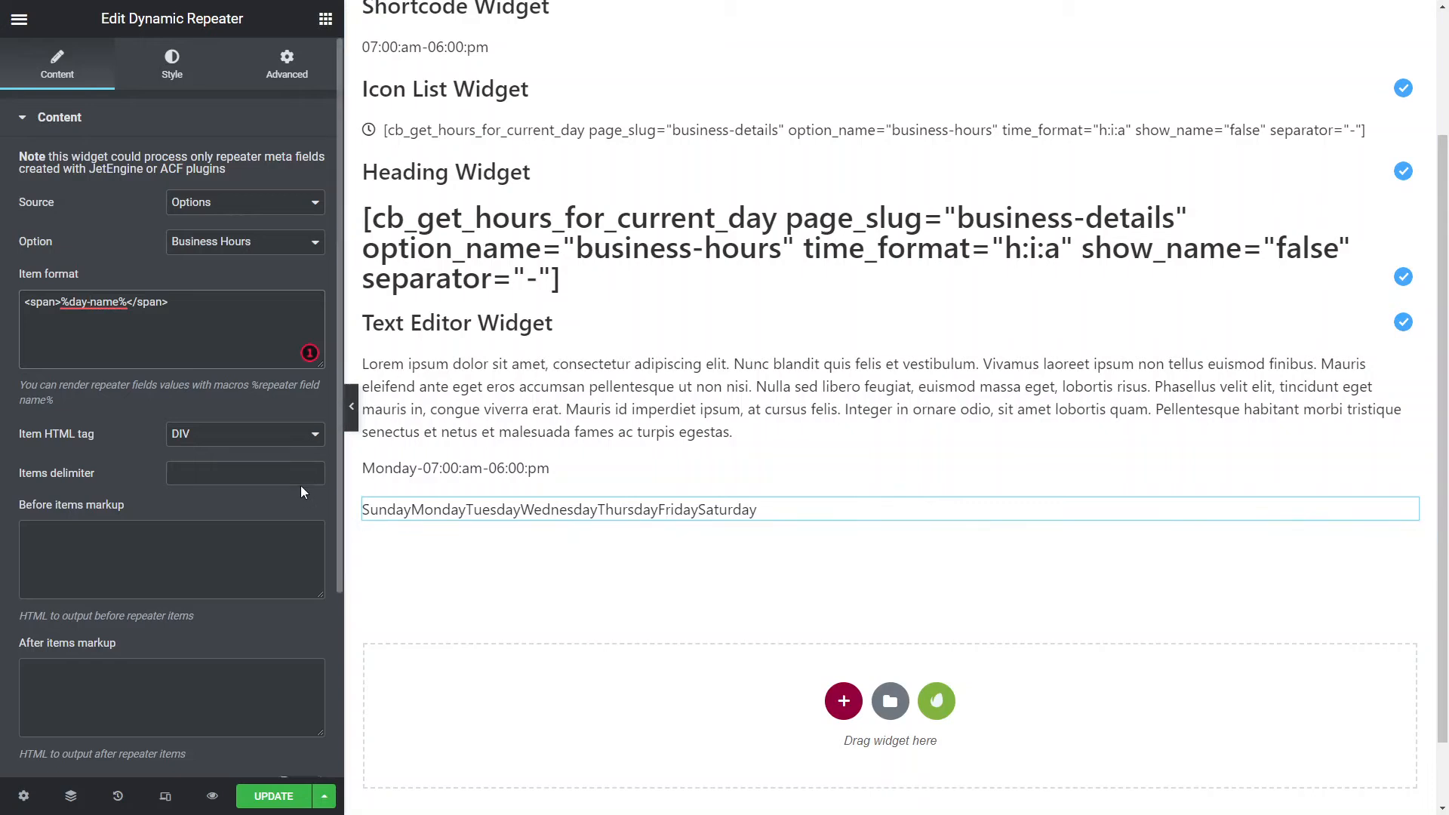
- Look over the Dynamic Repeater's remaining settings and delete the widget from the page
{"action": "scroll", "coordinate": [287, 488], "scroll_direction": "down", "scroll_amount": 3}
{"action": "scroll", "coordinate": [264, 488], "scroll_direction": "up", "scroll_amount": 3}
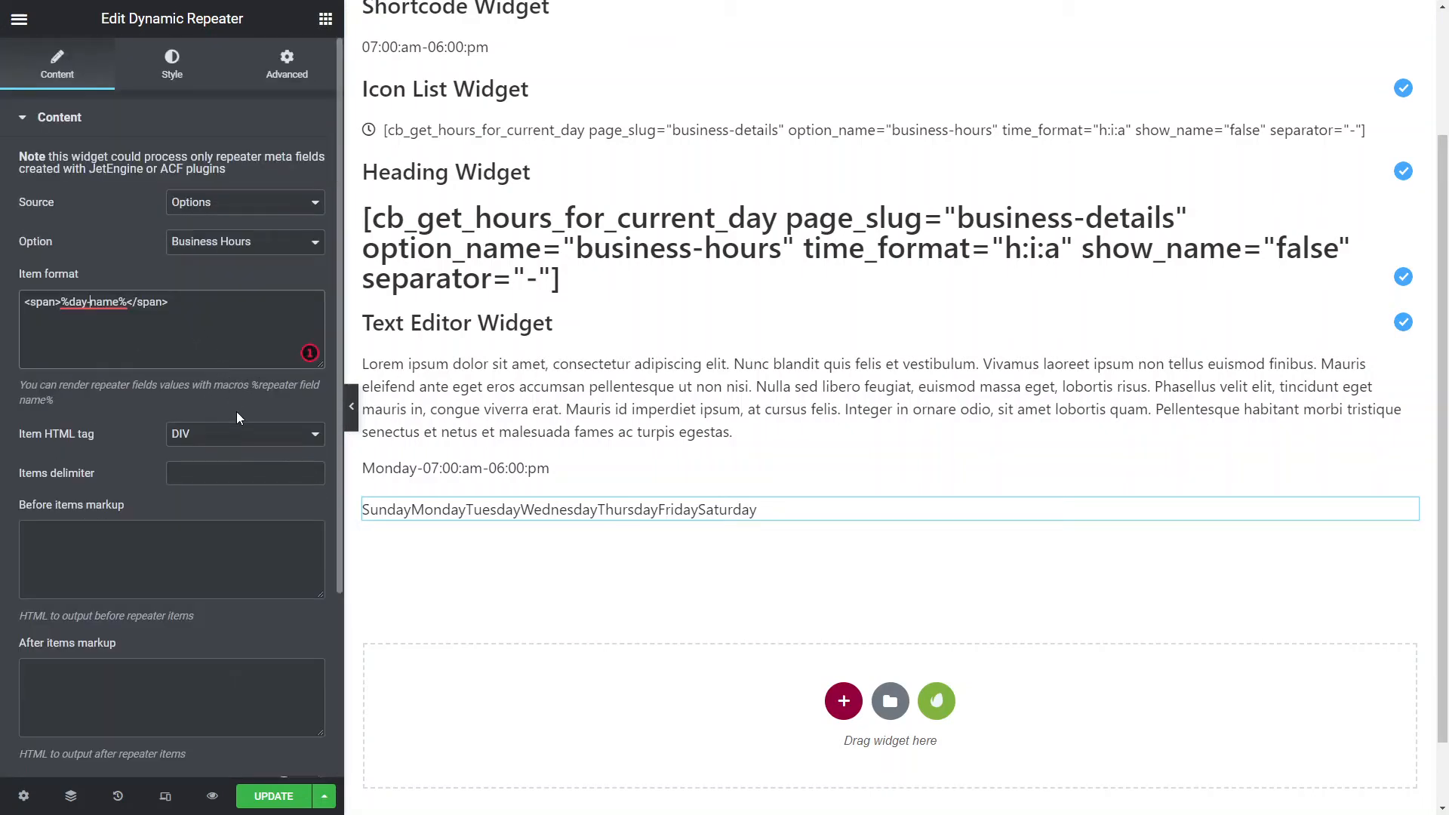
{"action": "scroll", "coordinate": [241, 437], "scroll_direction": "down", "scroll_amount": 3}
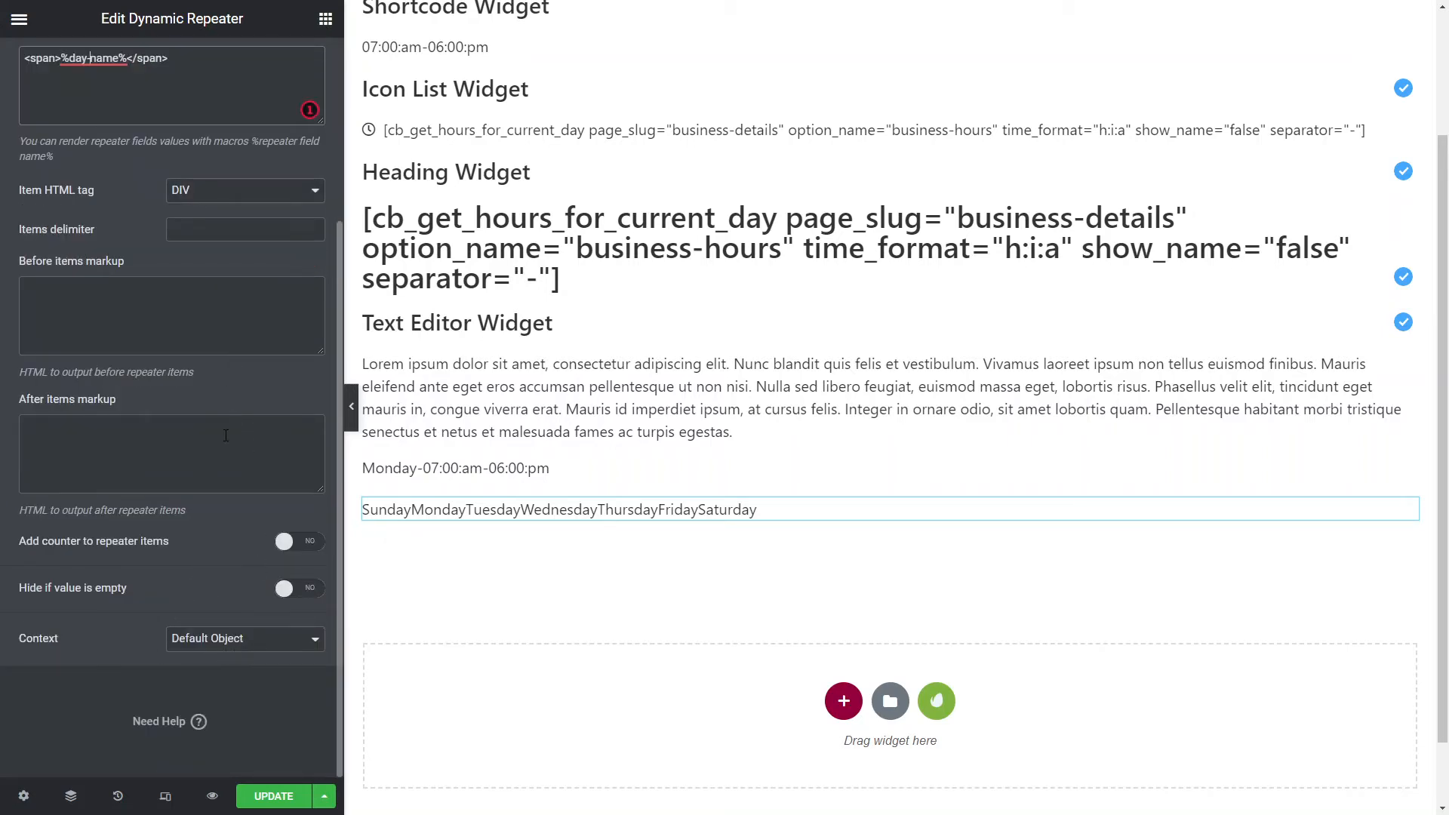
{"action": "scroll", "coordinate": [226, 435], "scroll_direction": "up", "scroll_amount": 3}
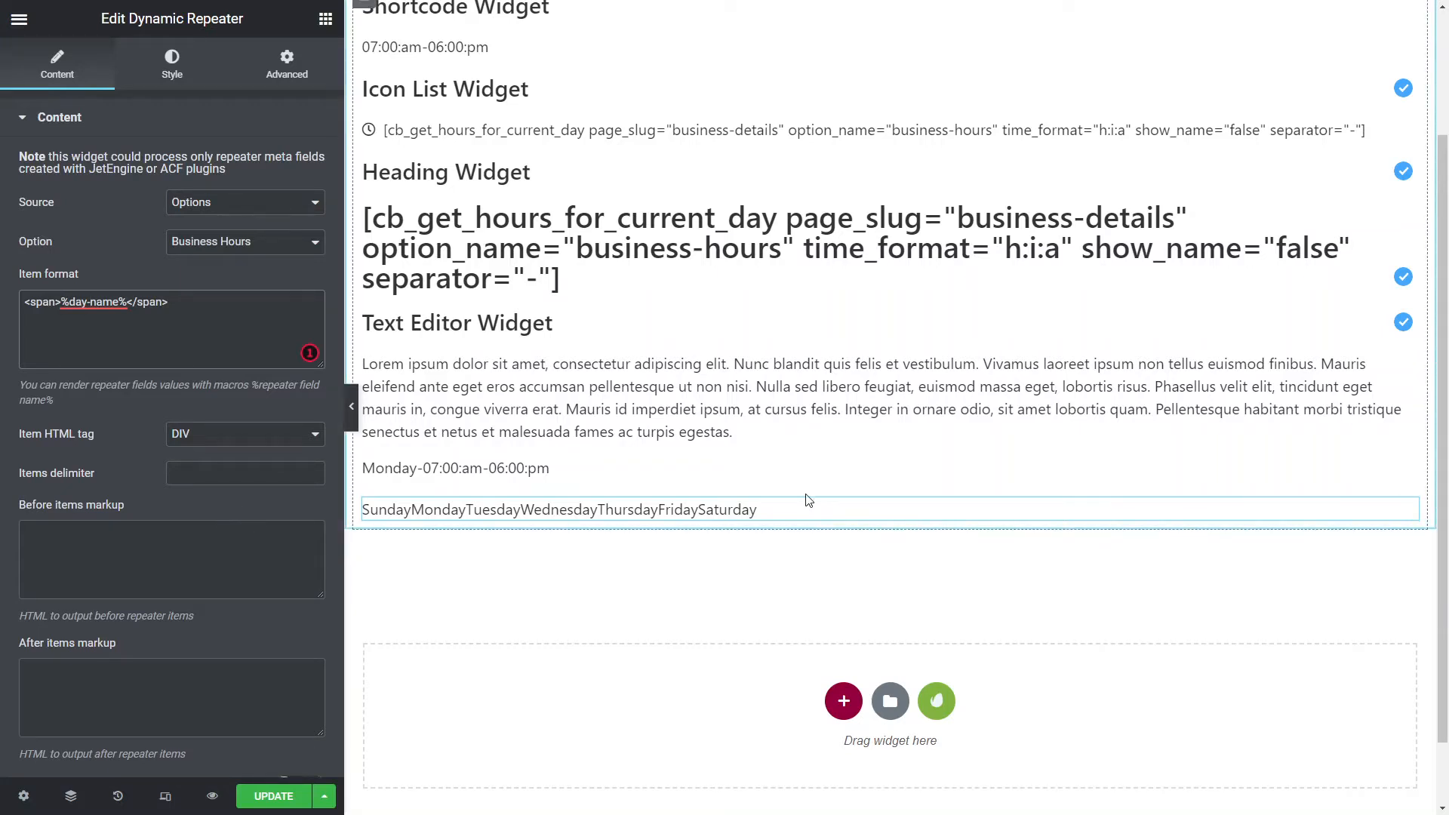
{"action": "right_click", "coordinate": [593, 520]}
{"action": "left_click", "coordinate": [684, 794]}
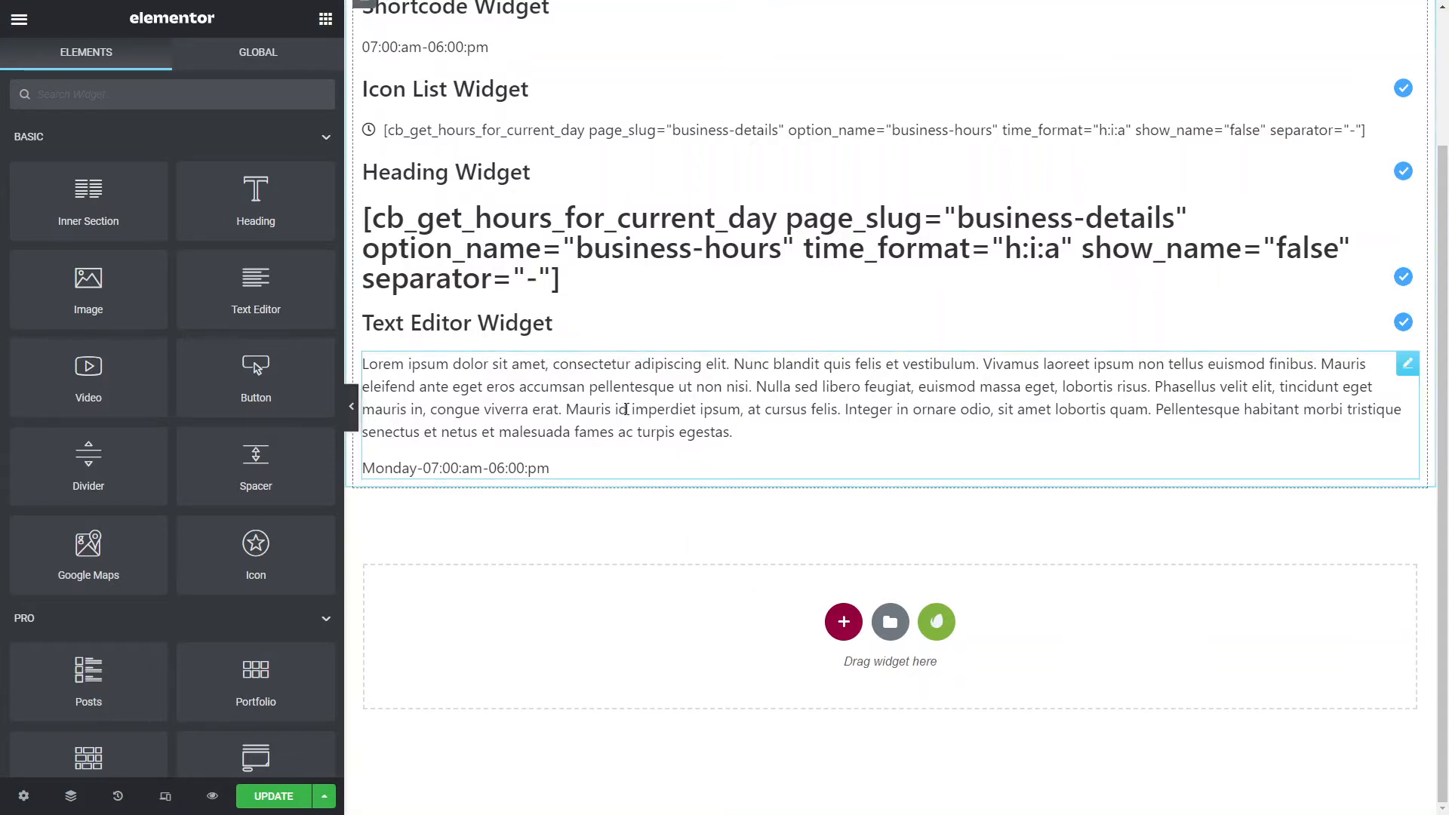
- Open the Shortcode widget for editing and examine the cb_get_hours_for_current_day shortcode's name and attributes
{"action": "scroll", "coordinate": [627, 413], "scroll_direction": "up", "scroll_amount": 2}
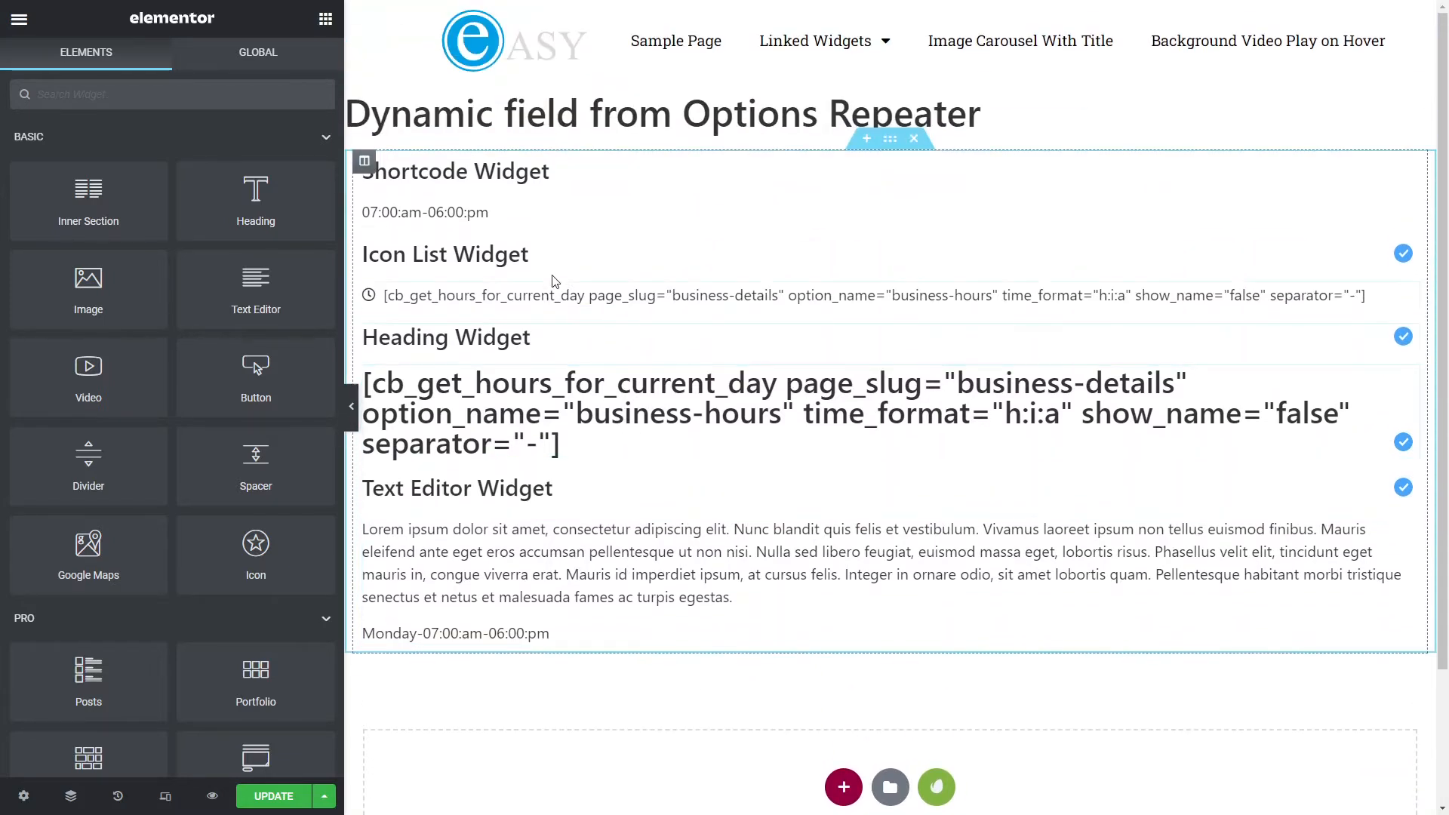
{"action": "left_click", "coordinate": [462, 206]}
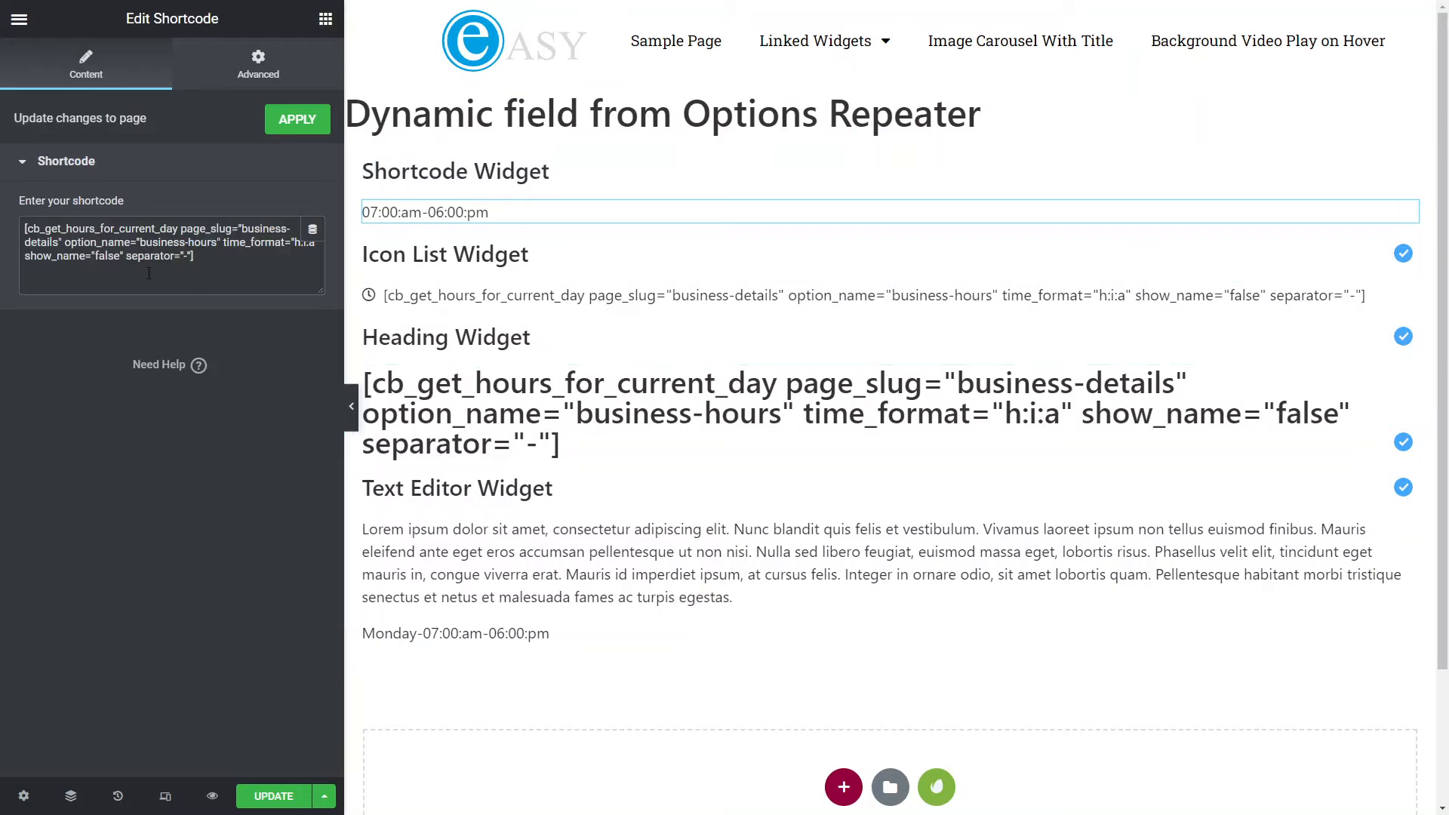
{"action": "left_click", "coordinate": [30, 228]}
{"action": "left_click_drag", "start_coordinate": [28, 228], "coordinate": [178, 229]}
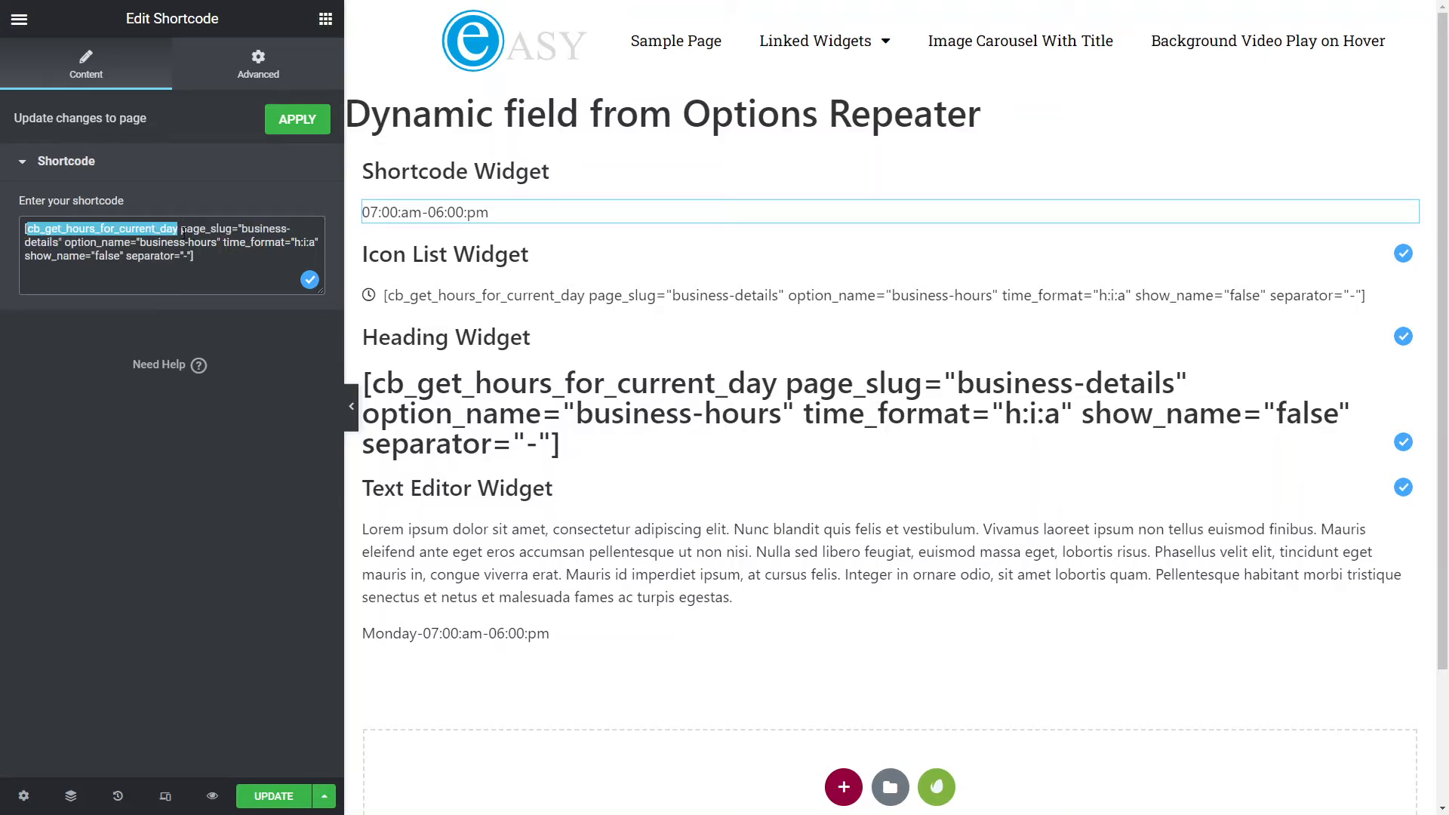
{"action": "left_click_drag", "start_coordinate": [180, 229], "coordinate": [193, 256]}
{"action": "left_click", "coordinate": [229, 282]}
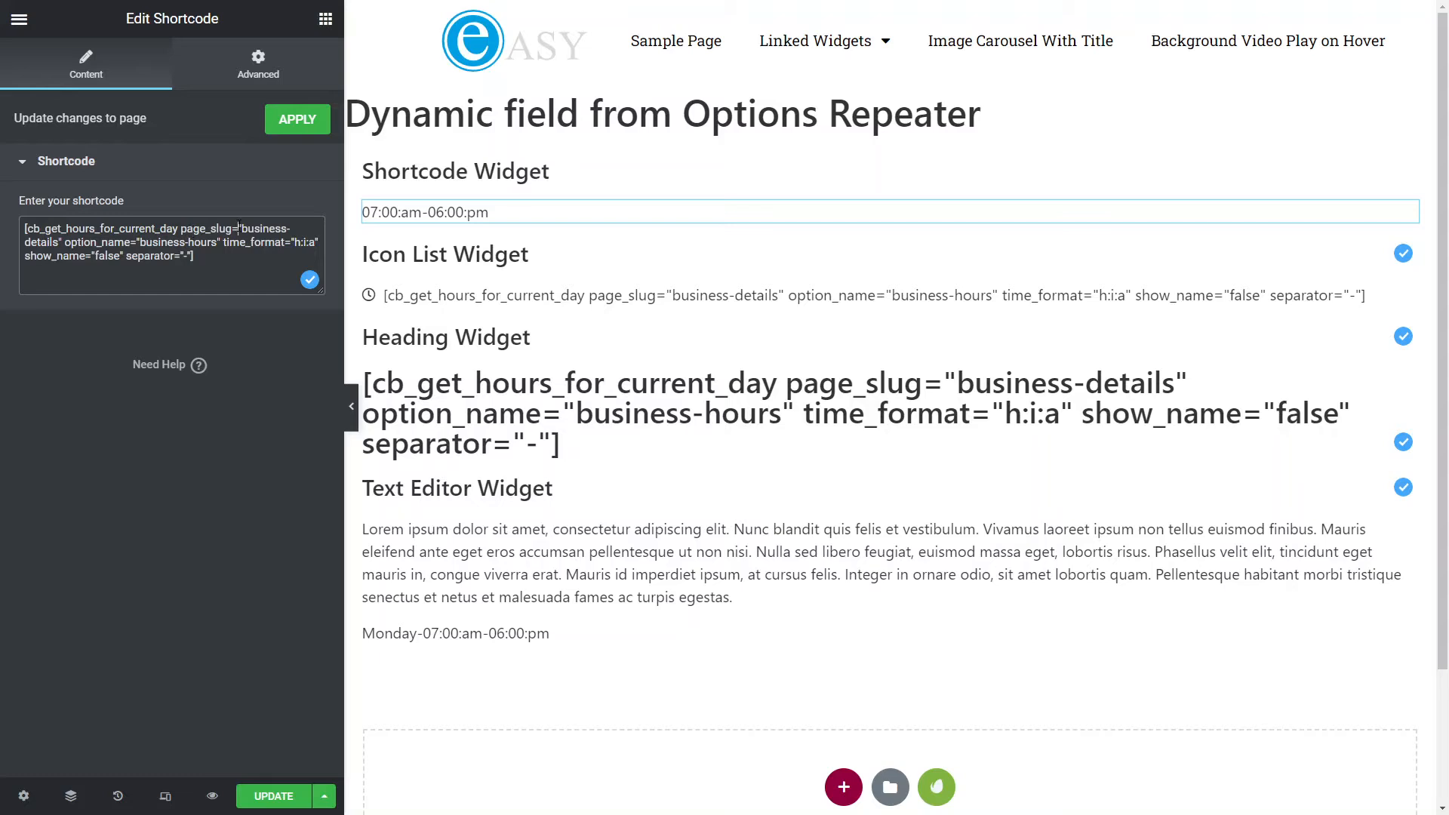
- Review the page_slug and time_format attributes in the Shortcode widget and set time_format to "h:ia"
{"action": "left_click_drag", "start_coordinate": [247, 229], "coordinate": [59, 242]}
{"action": "left_click_drag", "start_coordinate": [225, 242], "coordinate": [301, 242]}
{"action": "left_click", "coordinate": [304, 242]}
{"action": "left_click", "coordinate": [281, 260]}
{"action": "left_click", "coordinate": [310, 243]}
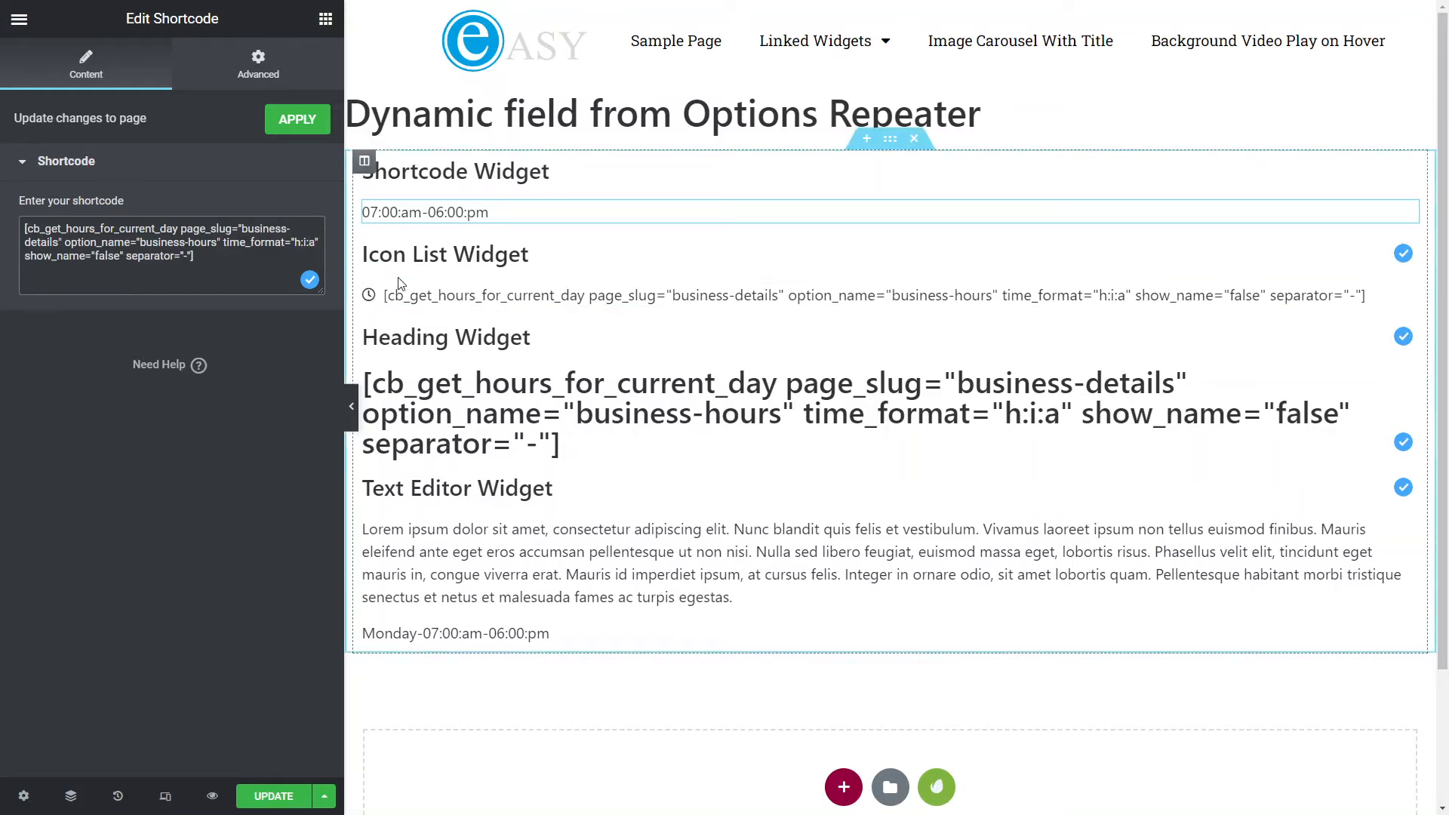
{"action": "key", "text": "BackSpace"}
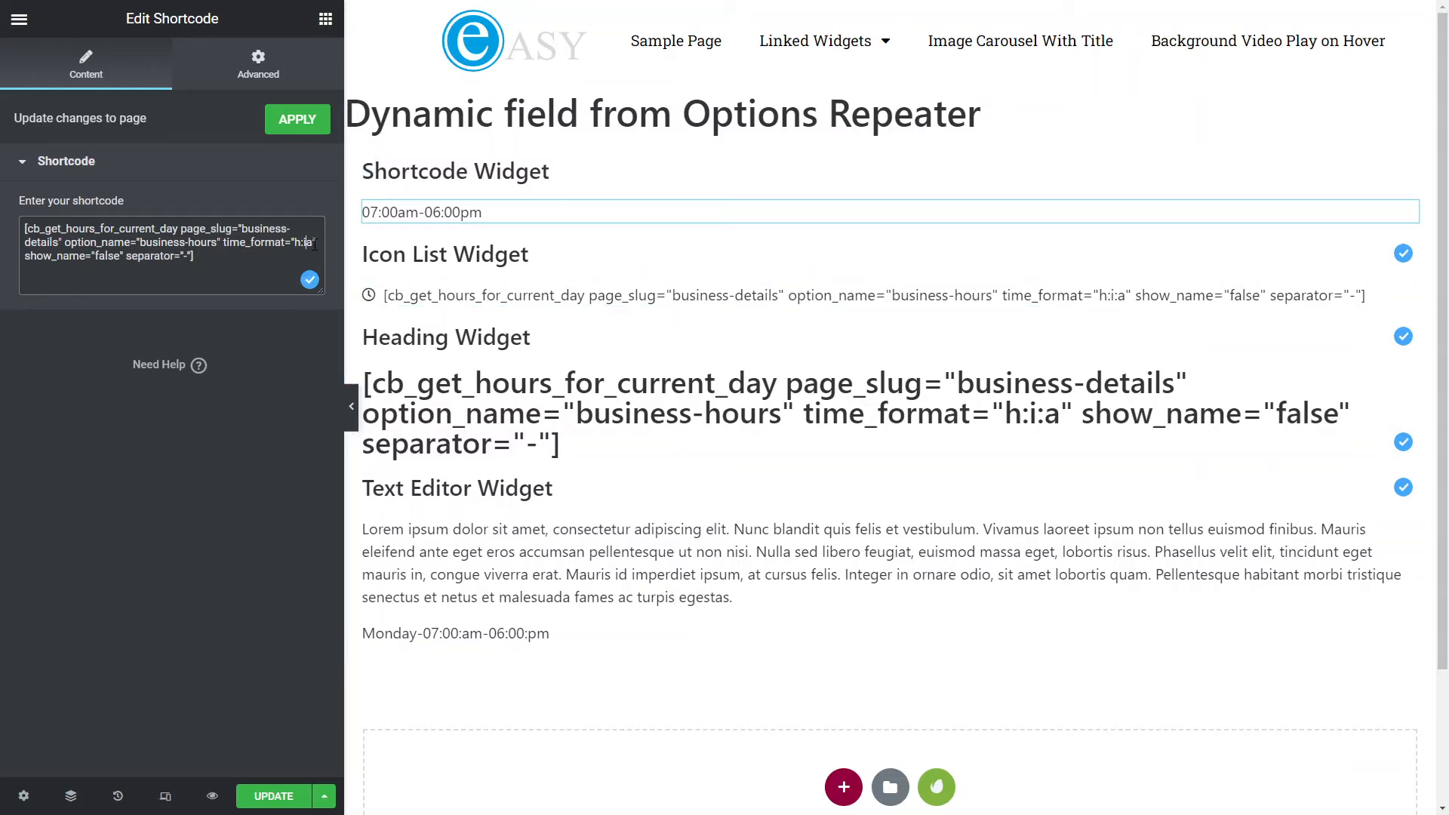
- Try an uppercase A in the shortcode's time_format and set it back to "h:ia"
{"action": "key", "text": "Delete"}
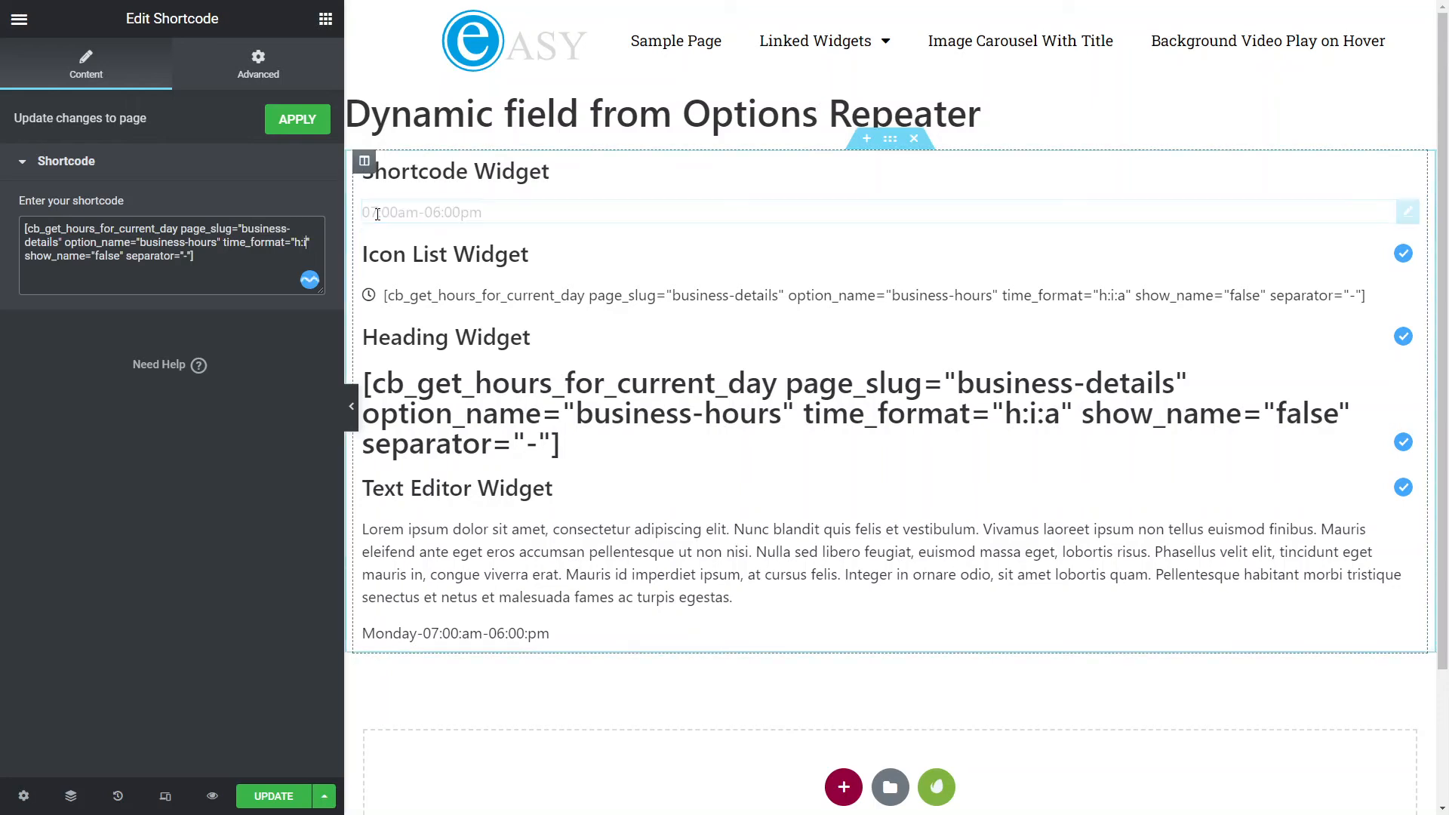
{"action": "type", "text": "A"}
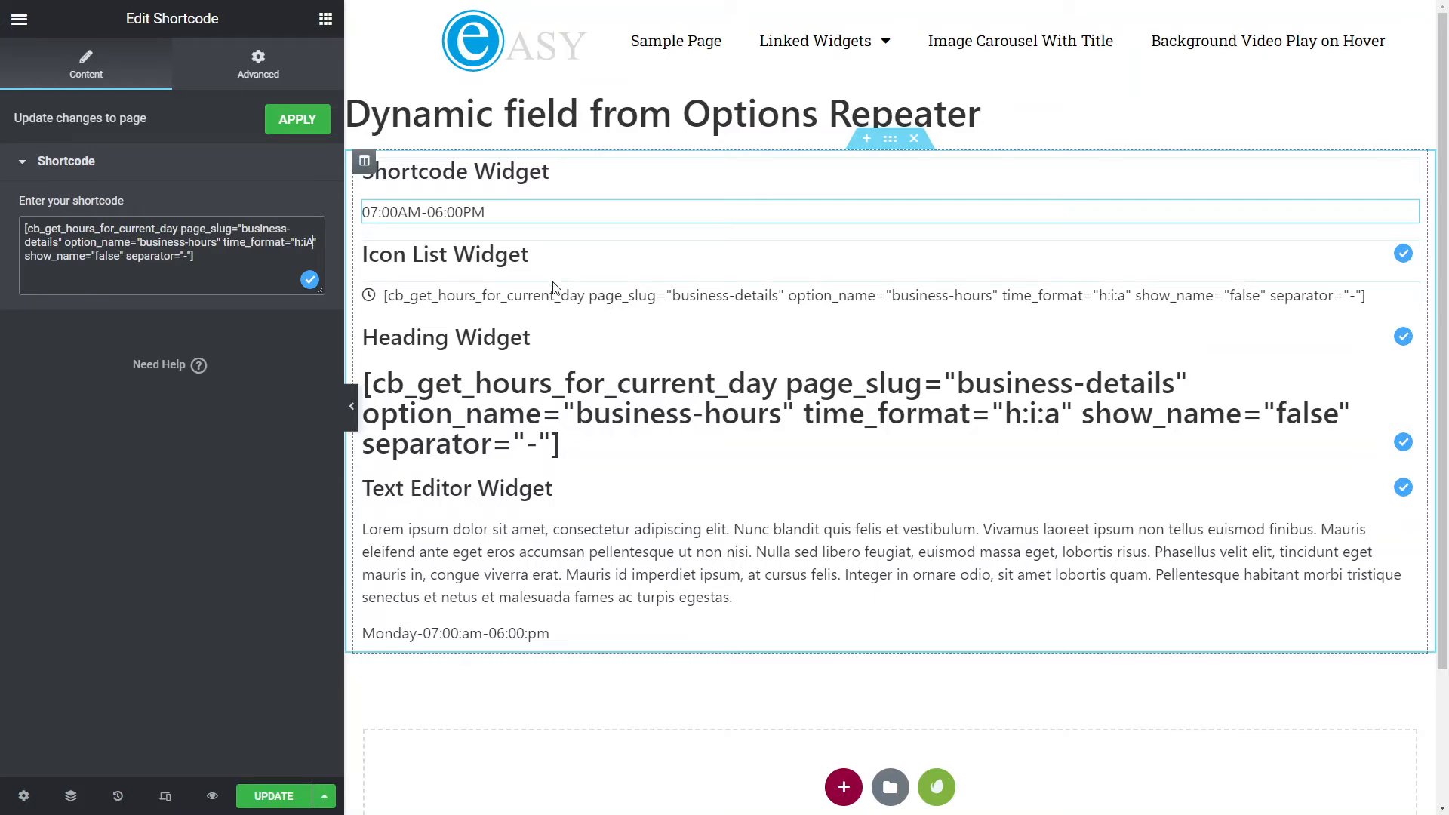
{"action": "key", "text": "BackSpace"}
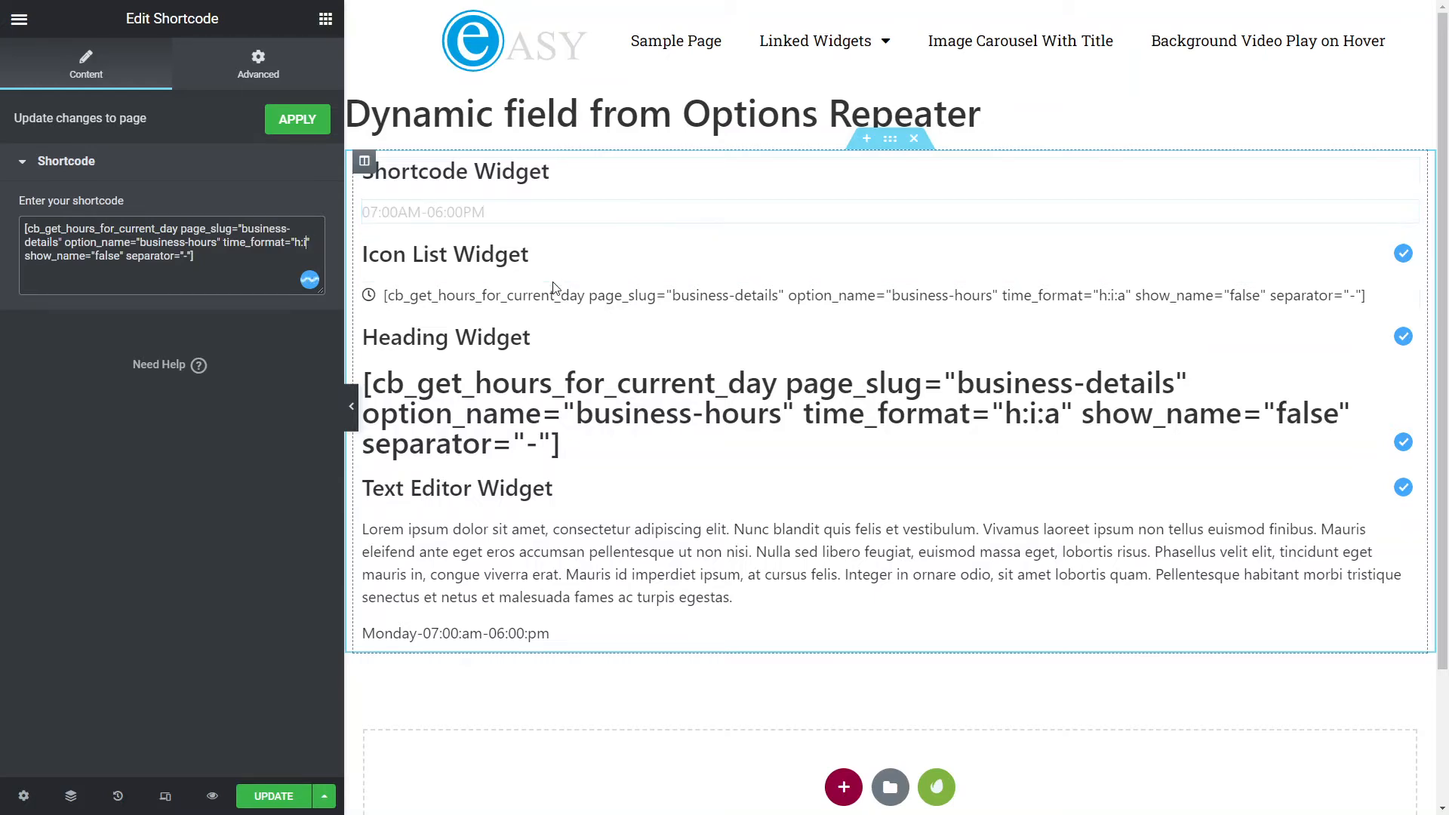
{"action": "type", "text": "a"}
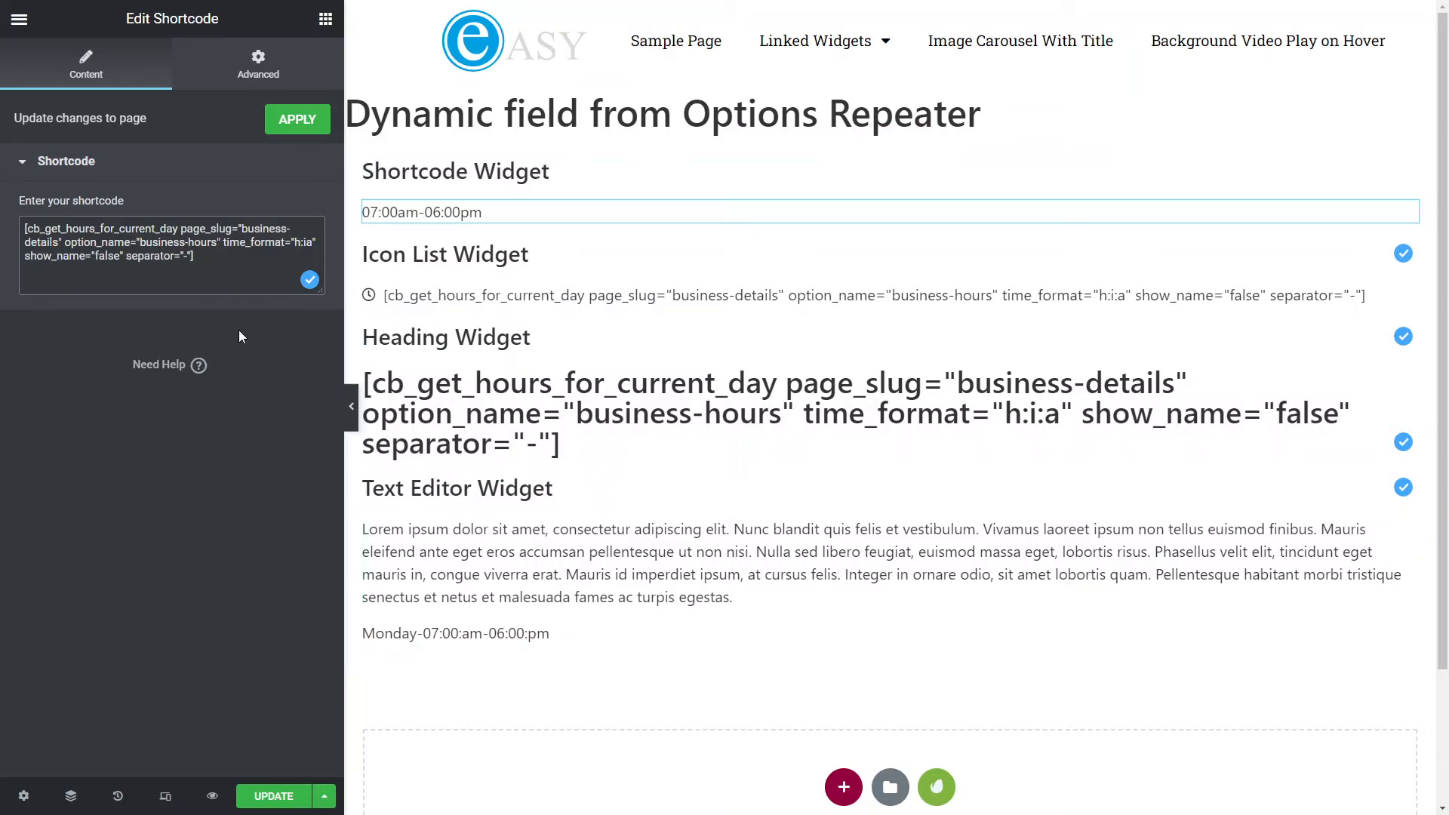
- Set the shortcode's separator to a hyphen with a space on each side
{"action": "left_click", "coordinate": [184, 257]}
{"action": "key", "text": "Right"}
- Look up the Business Details page slug in JetEngine's Options Pages list to match it to the shortcode's page_slug
{"action": "left_click_drag", "start_coordinate": [242, 228], "coordinate": [59, 243]}
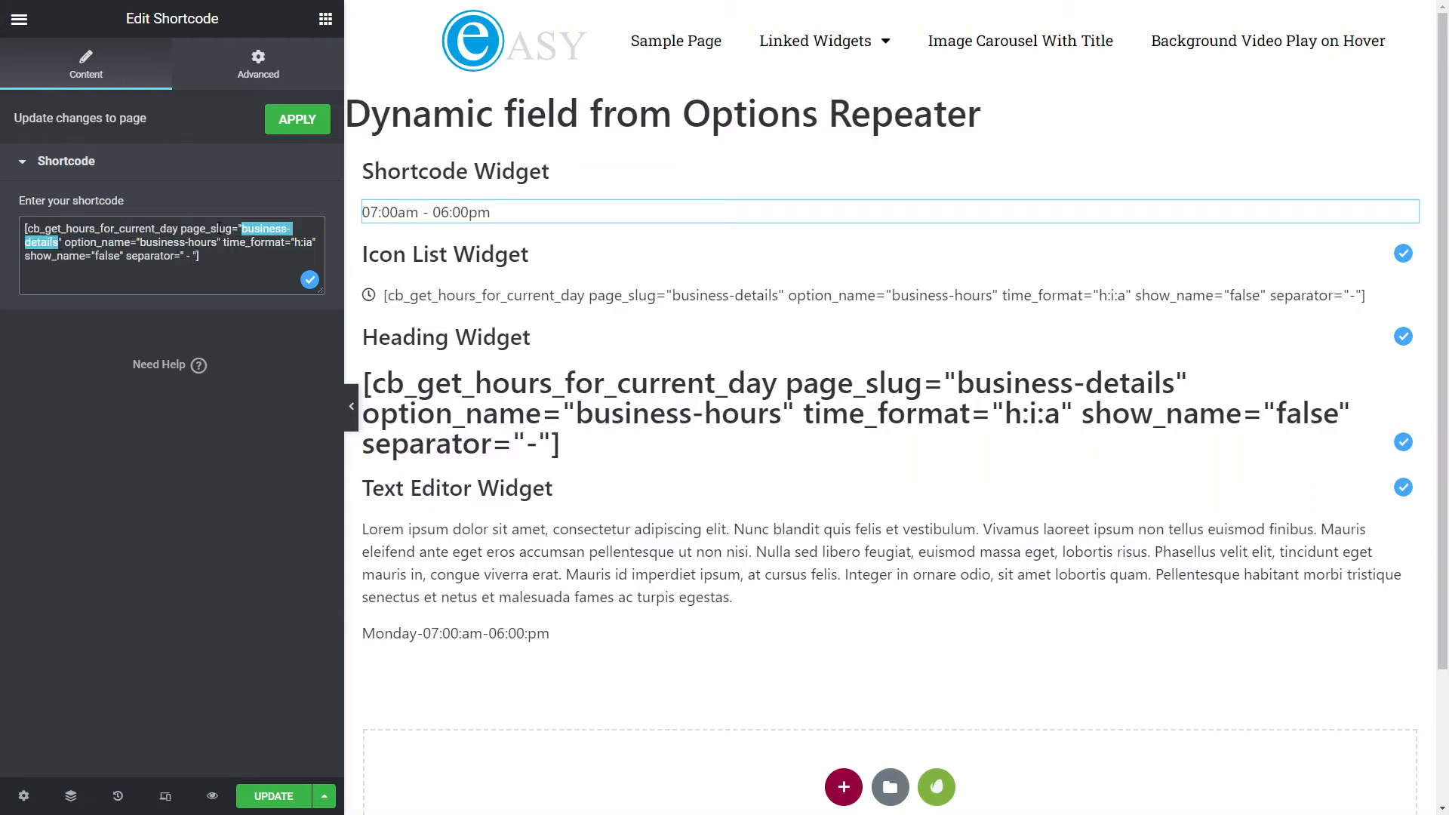
{"action": "key", "text": "super+Tab"}
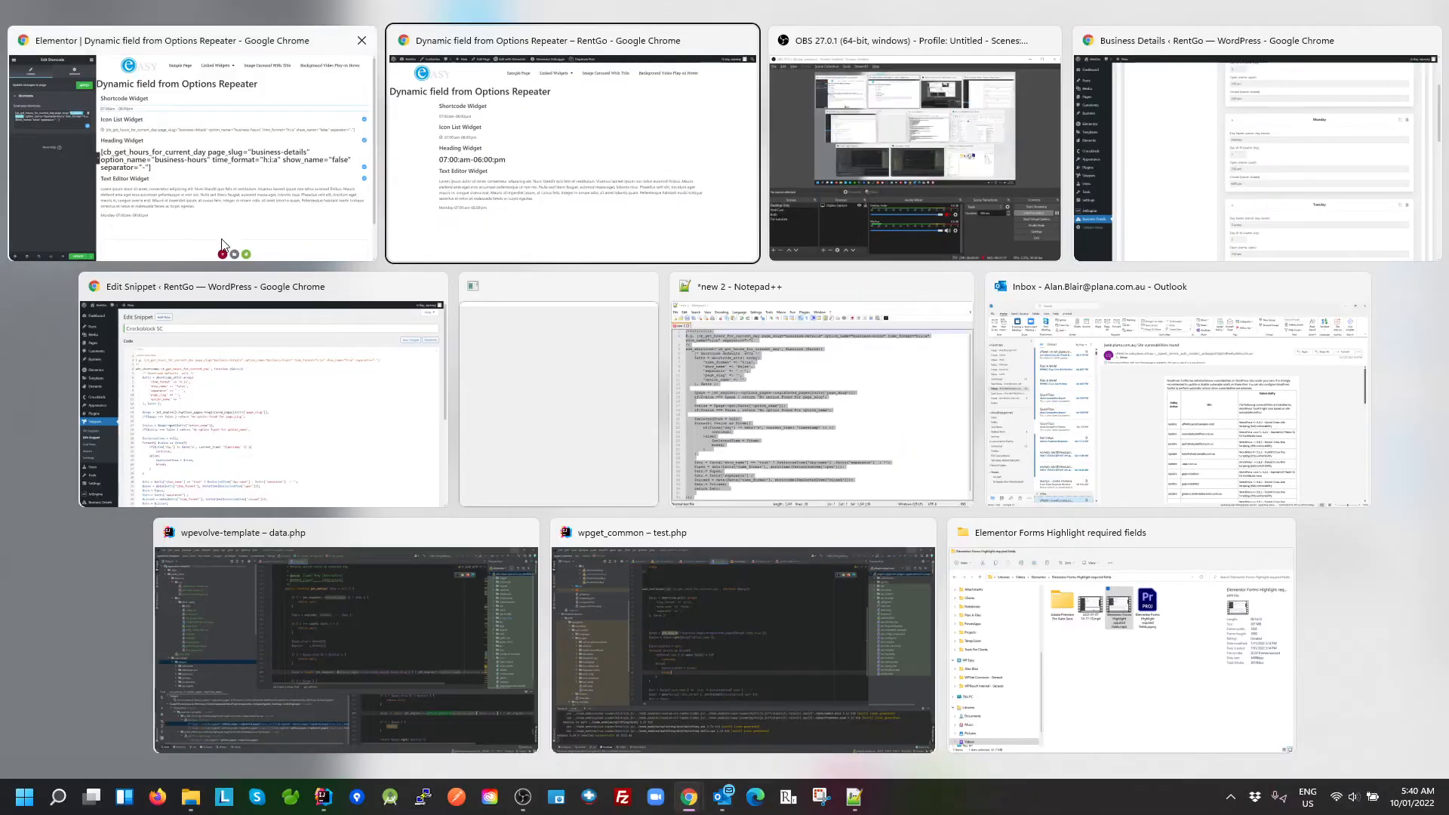
{"action": "key", "text": "Right"}
{"action": "key", "text": "Right"}
{"action": "key", "text": "Return"}
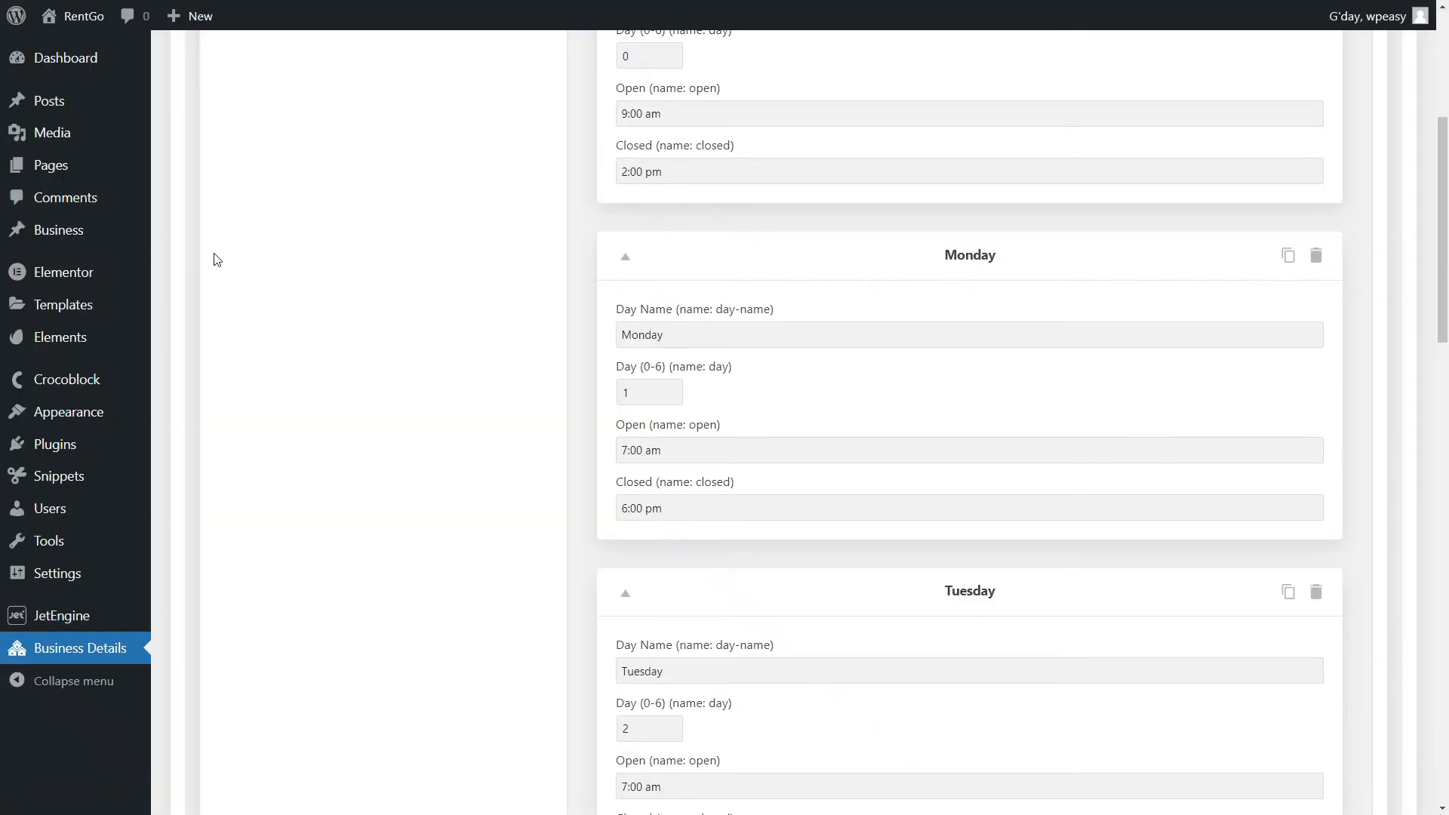
{"action": "left_click", "coordinate": [104, 653]}
{"action": "left_click", "coordinate": [65, 618]}
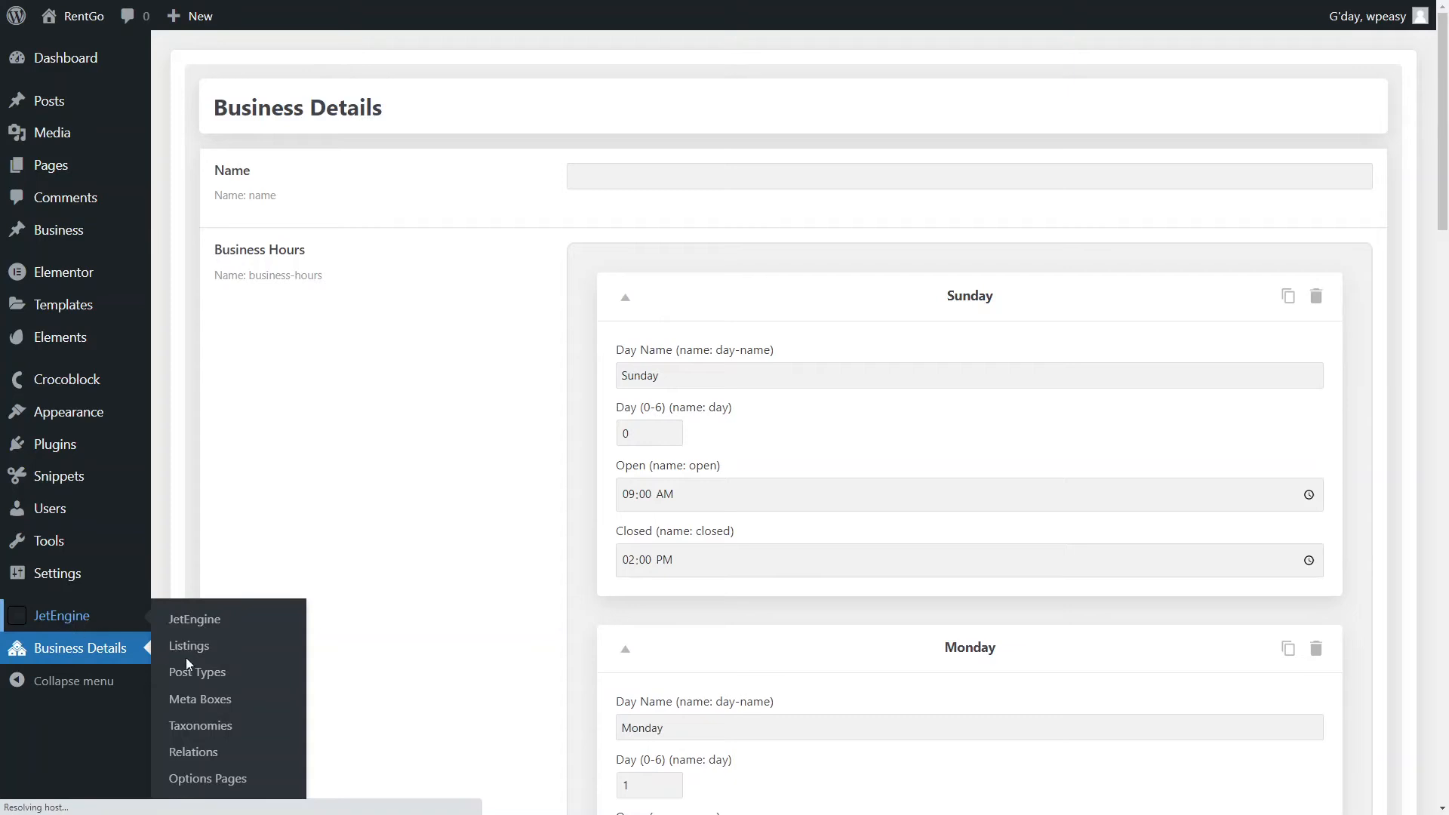
{"action": "scroll", "coordinate": [88, 712], "scroll_direction": "down", "scroll_amount": 2}
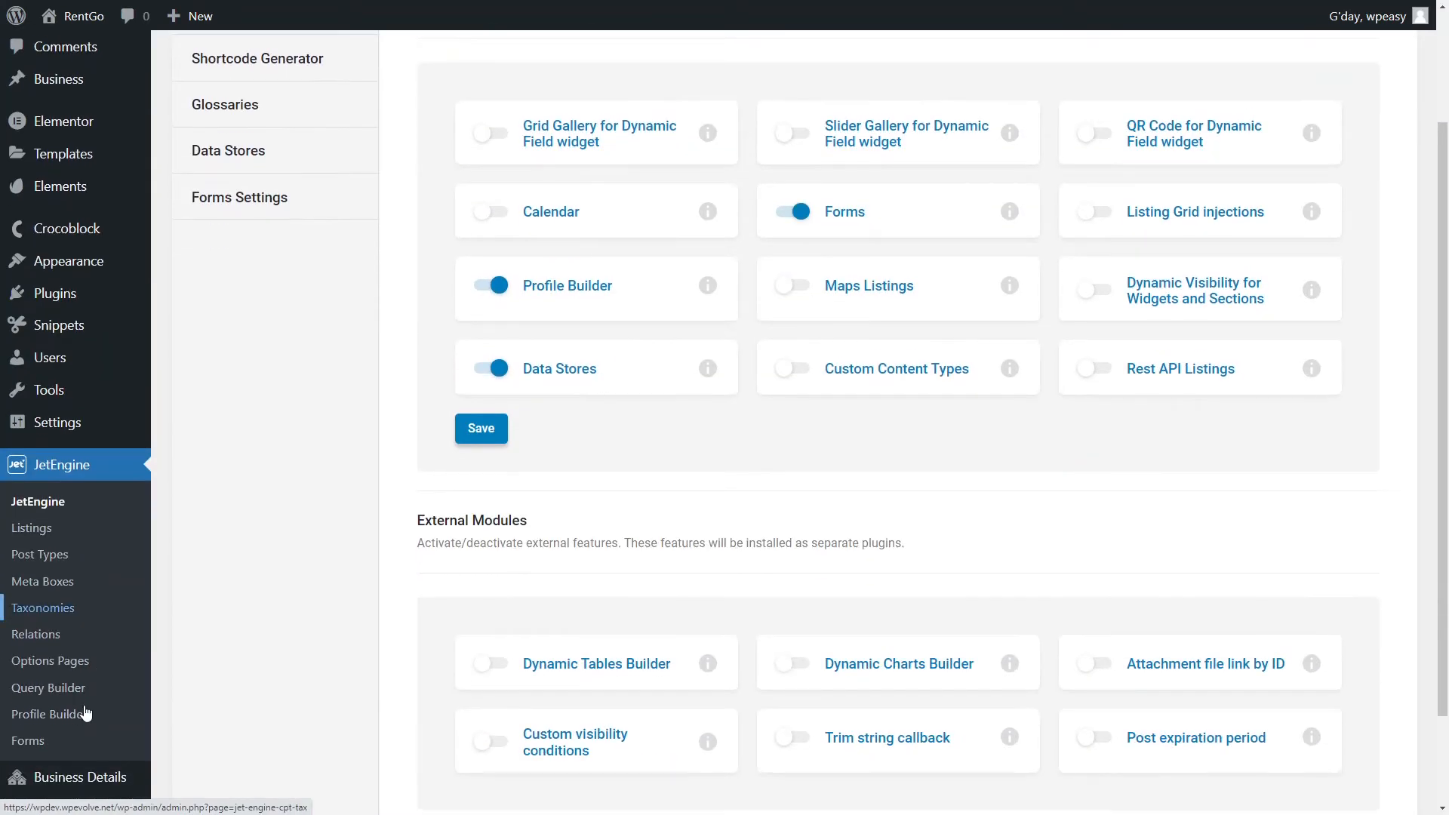
{"action": "left_click", "coordinate": [65, 662]}
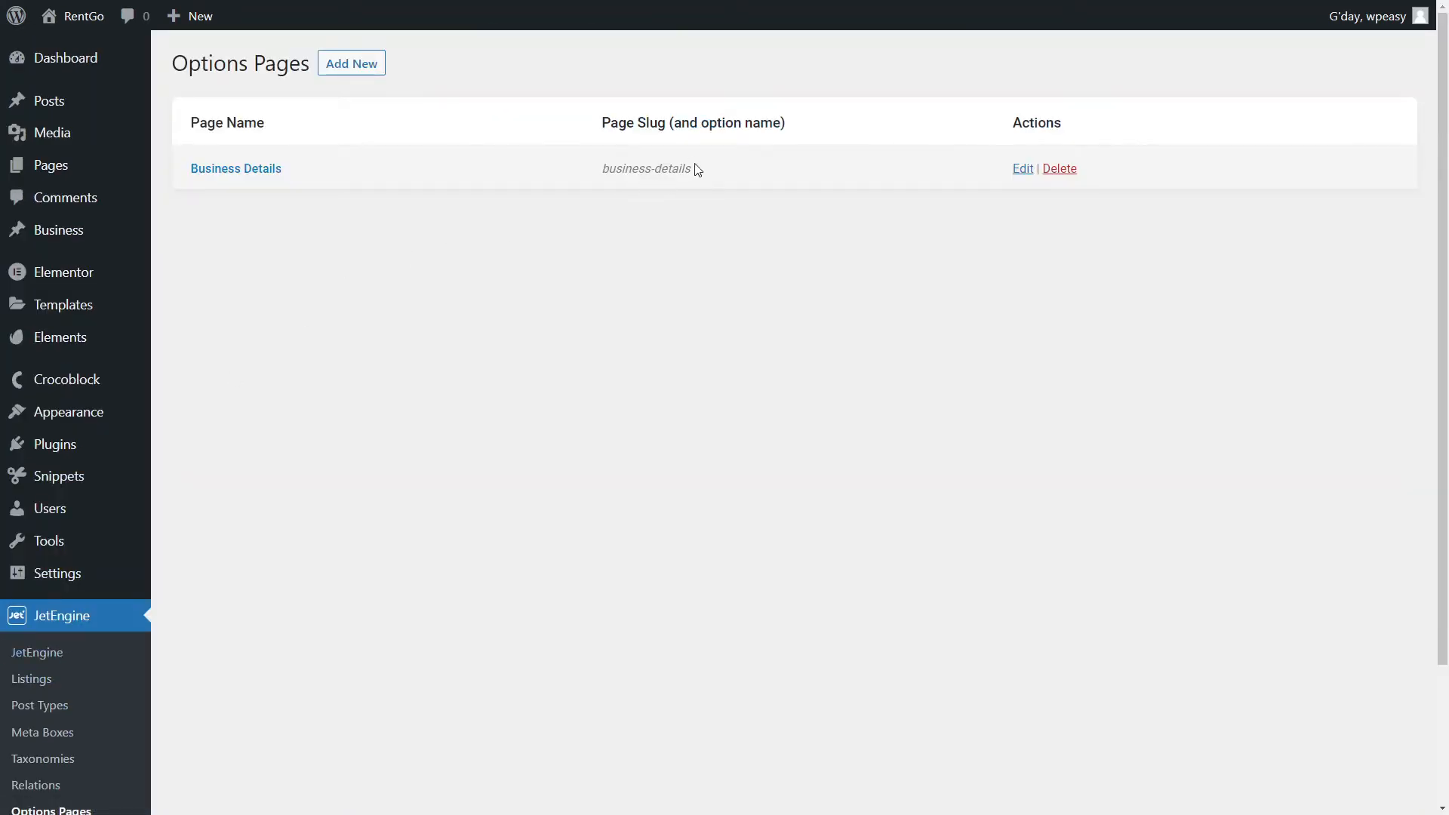
{"action": "left_click_drag", "start_coordinate": [705, 175], "coordinate": [591, 179]}
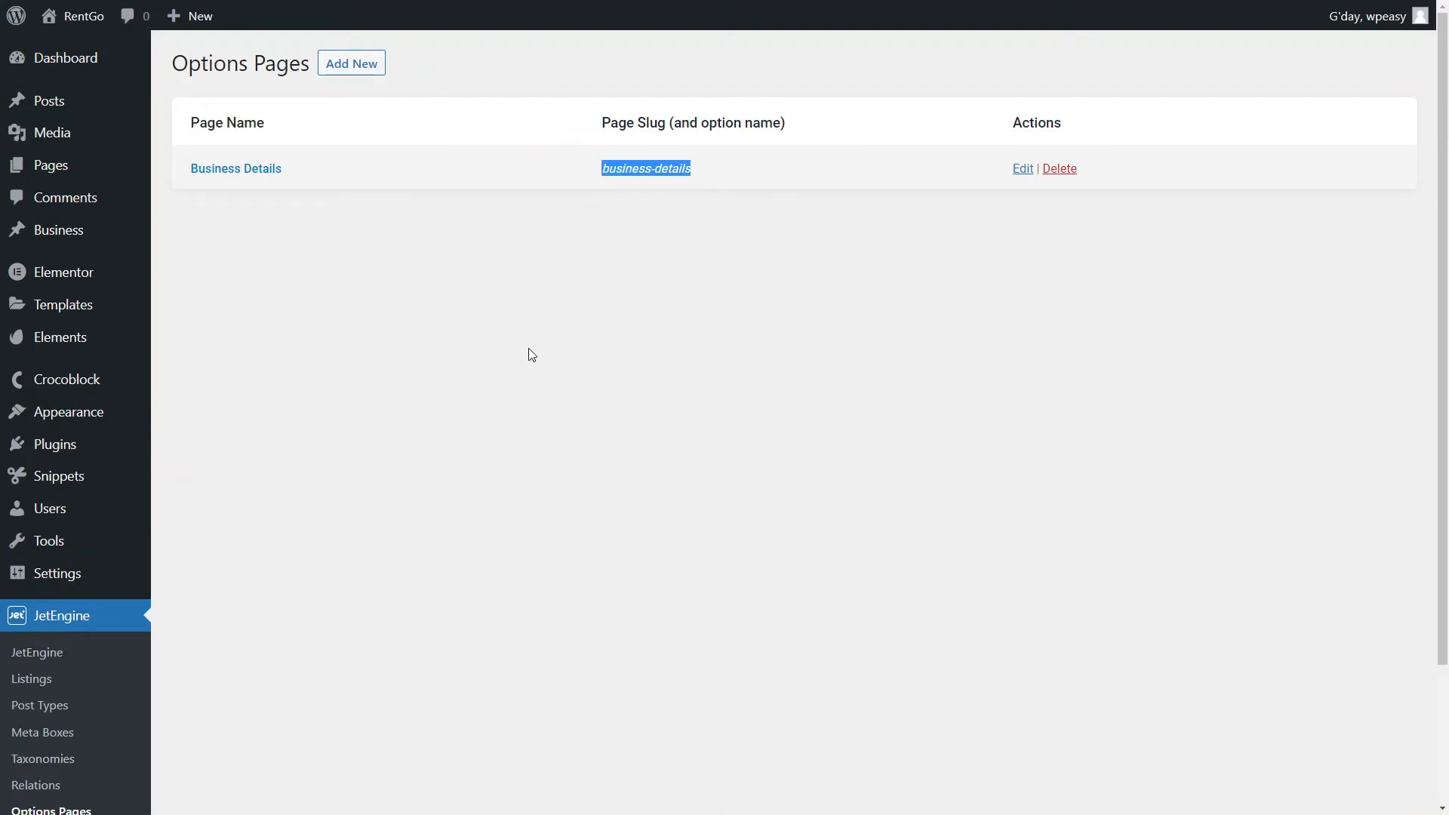
- Check the Business Hours repeater's field name on the Business Details page and return to the Elementor editor
{"action": "scroll", "coordinate": [95, 680], "scroll_direction": "down", "scroll_amount": 2}
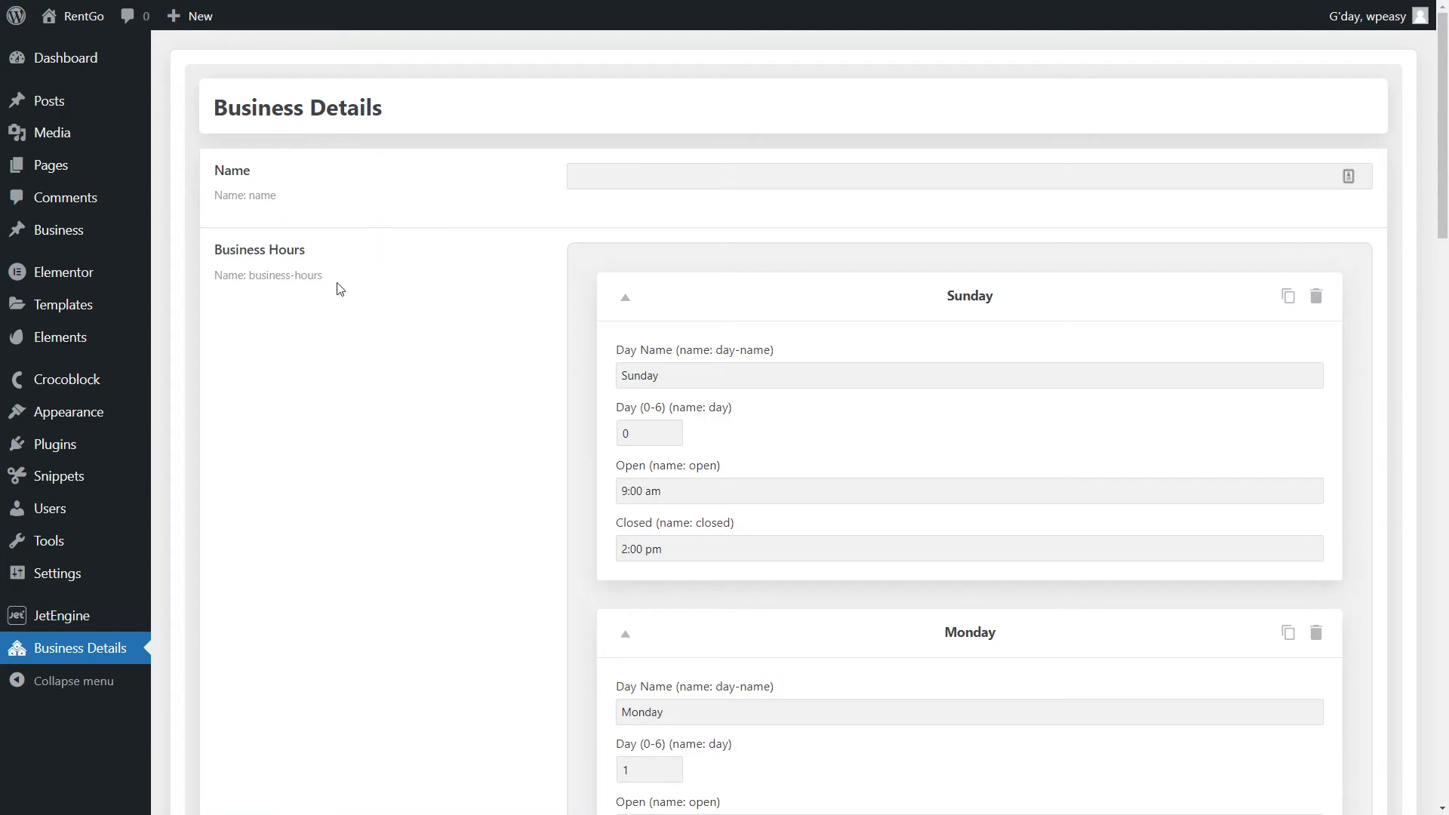
{"action": "left_click_drag", "start_coordinate": [324, 276], "coordinate": [249, 284]}
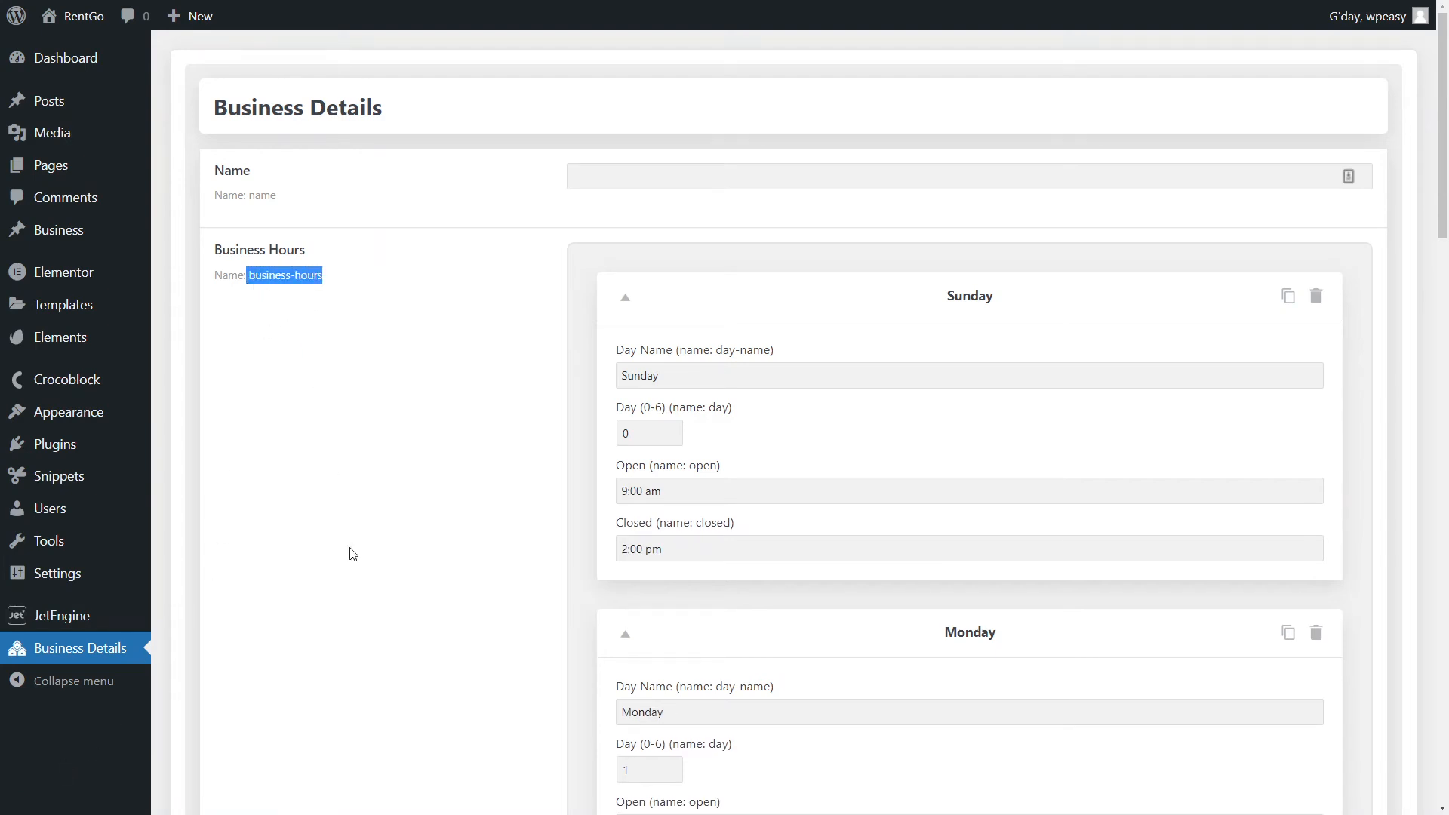
{"action": "key", "text": "super+Tab"}
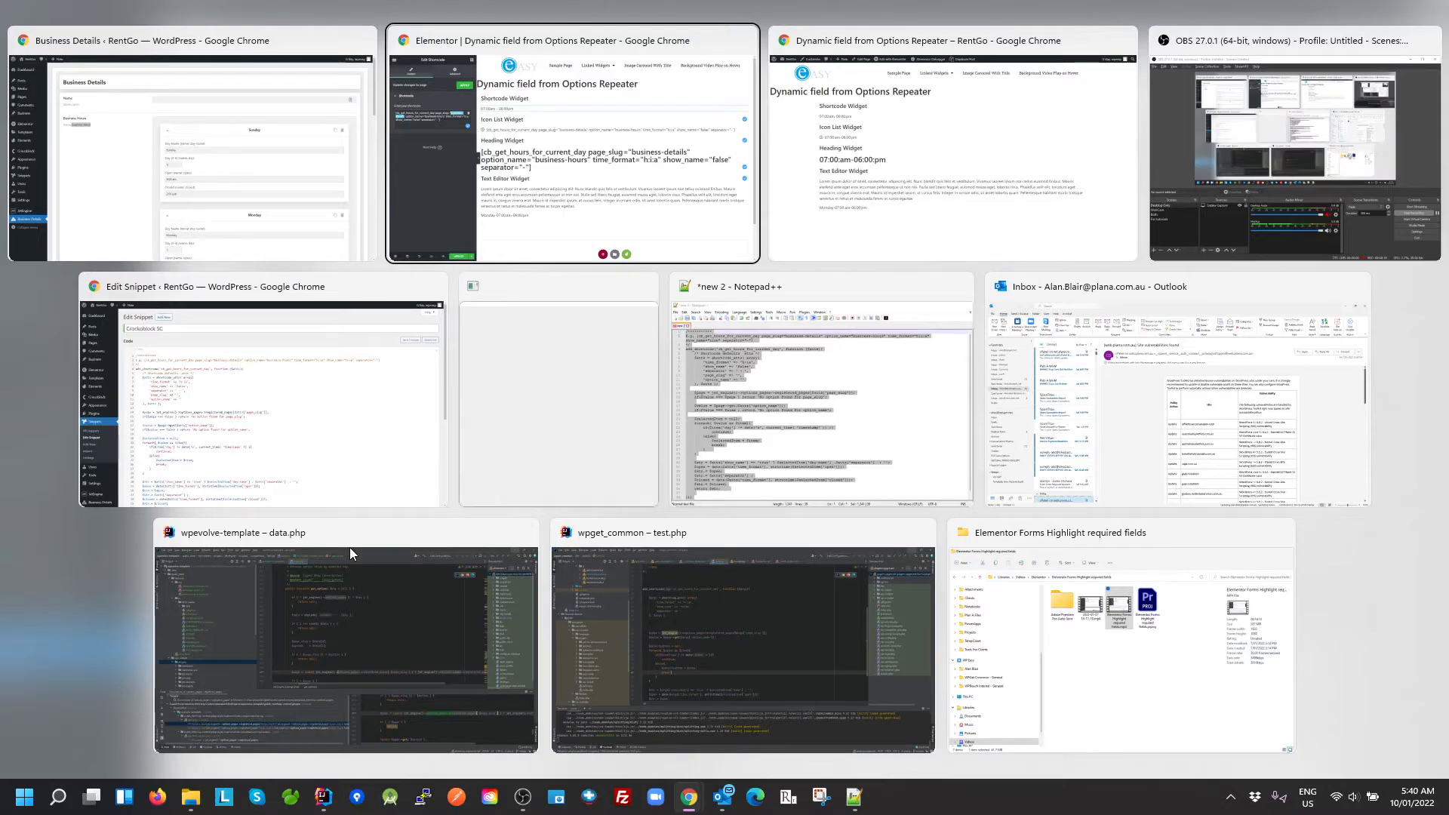
{"action": "key", "text": "Return"}
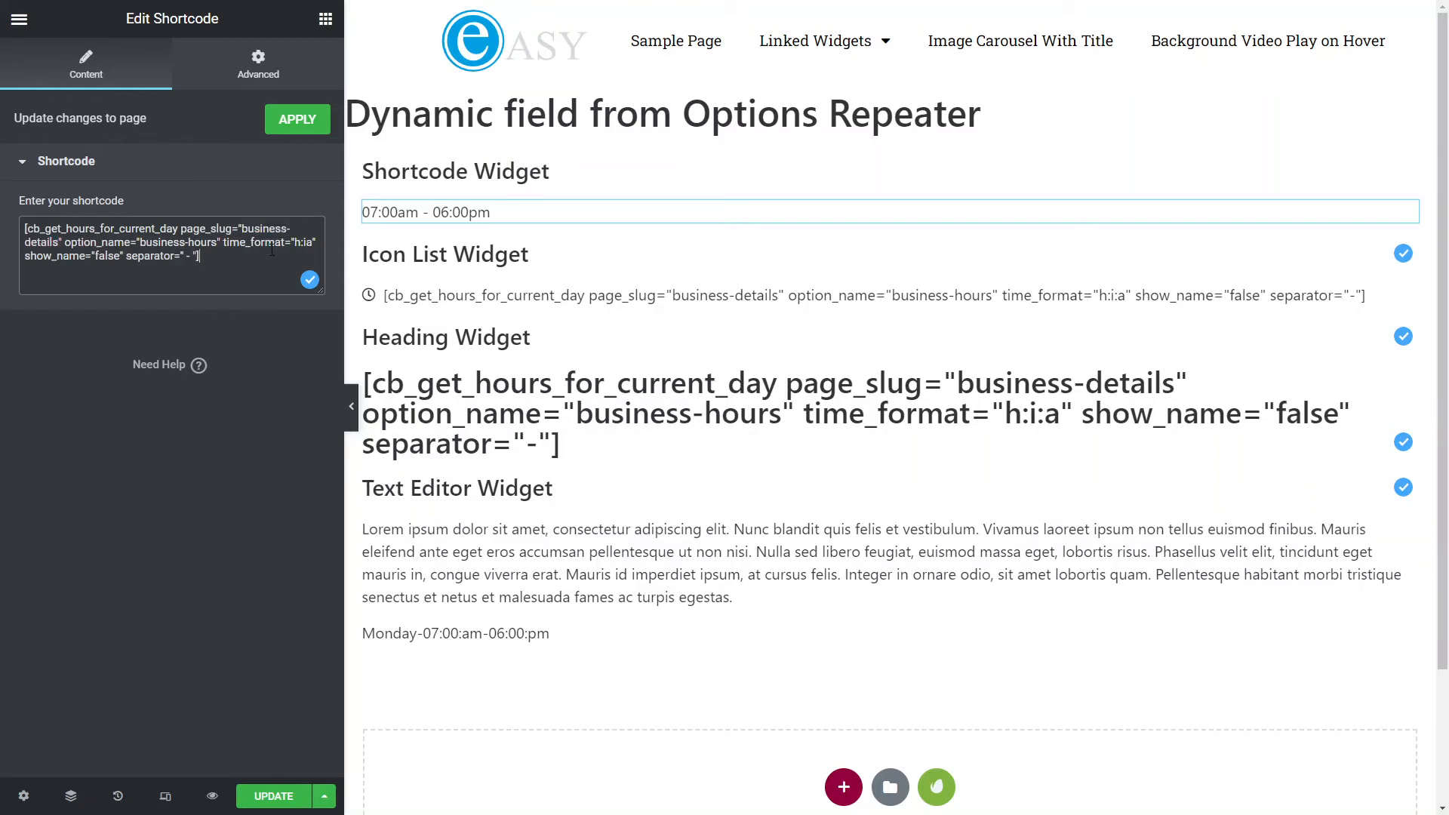
- Switch to the Crockoblock SC snippet in WordPress and read through its PHP code
{"action": "key", "text": "alt+Tab"}
{"action": "key", "text": "alt+Tab"}
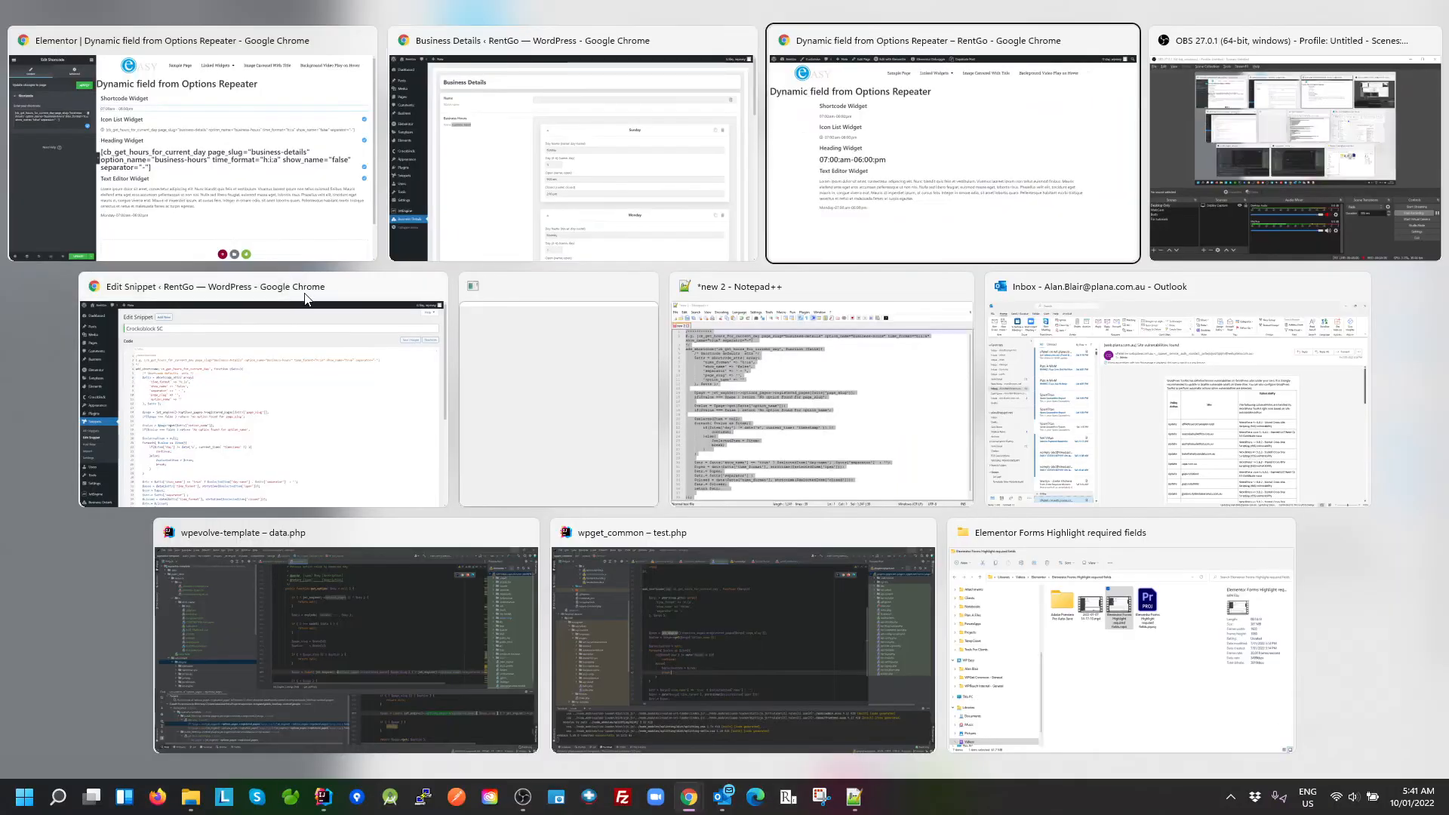
{"action": "key", "text": "alt+Tab"}
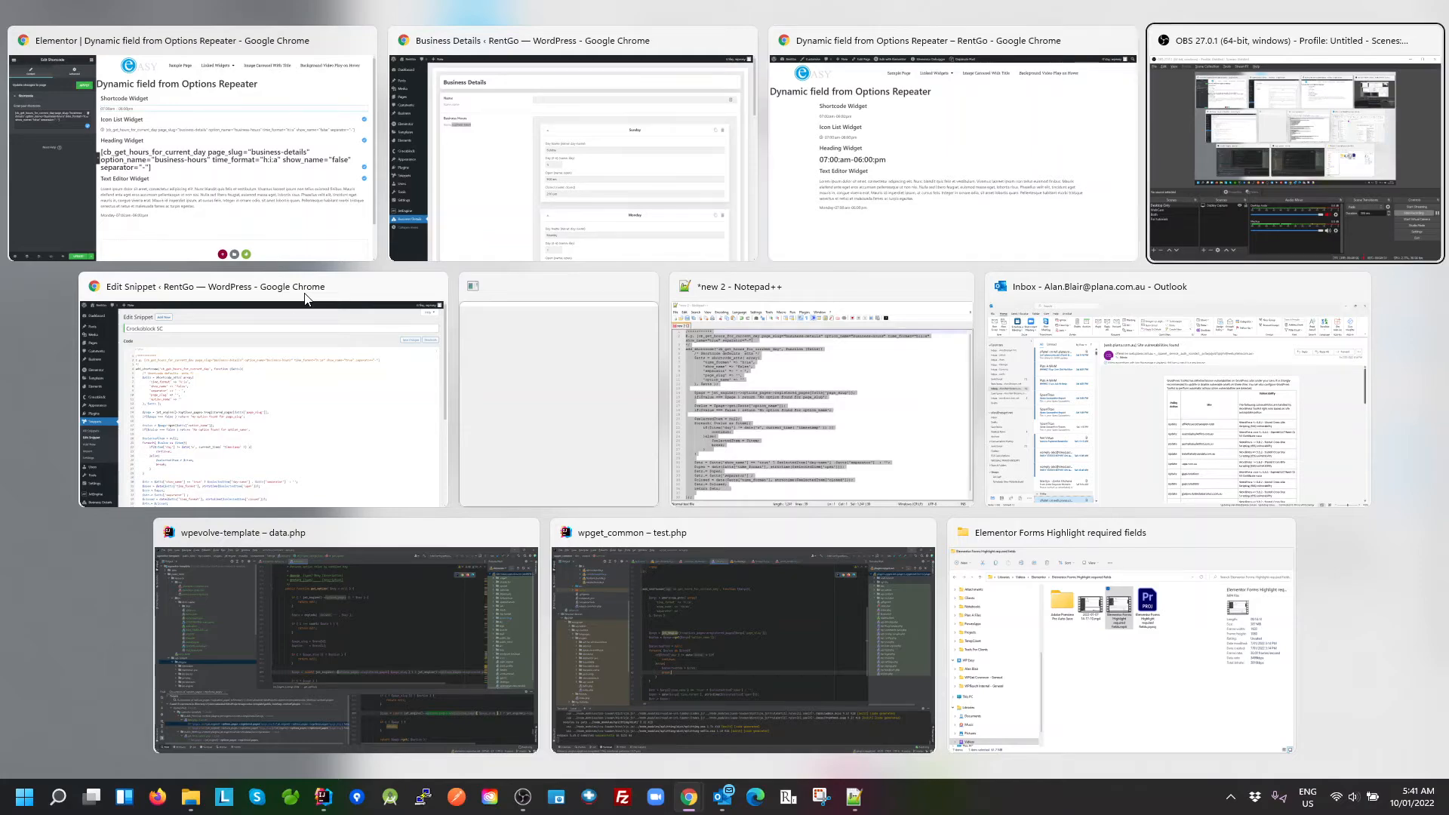
{"action": "left_click", "coordinate": [312, 301]}
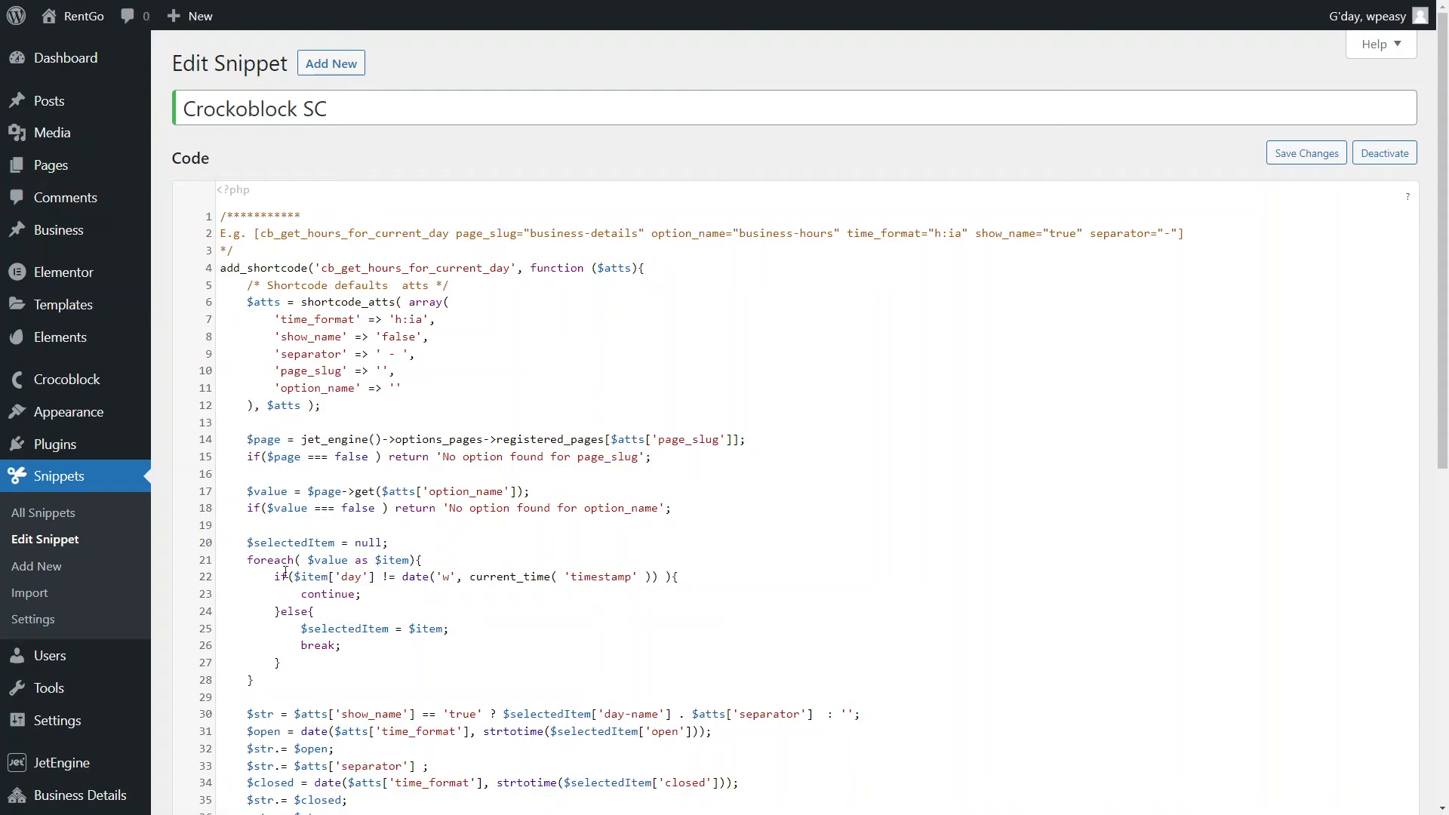
{"action": "scroll", "coordinate": [285, 572], "scroll_direction": "down", "scroll_amount": 3}
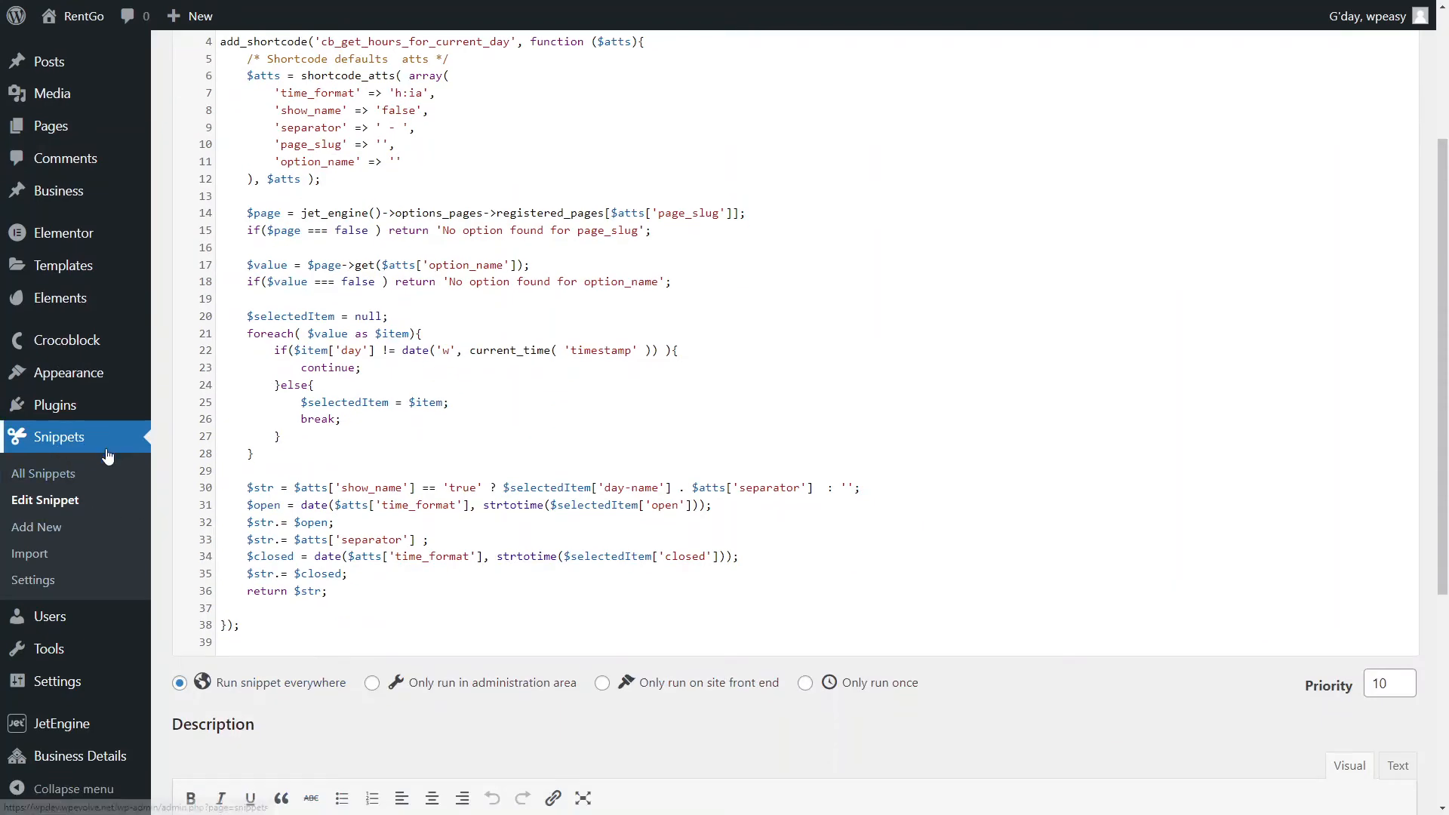
{"action": "scroll", "coordinate": [368, 609], "scroll_direction": "up", "scroll_amount": 3}
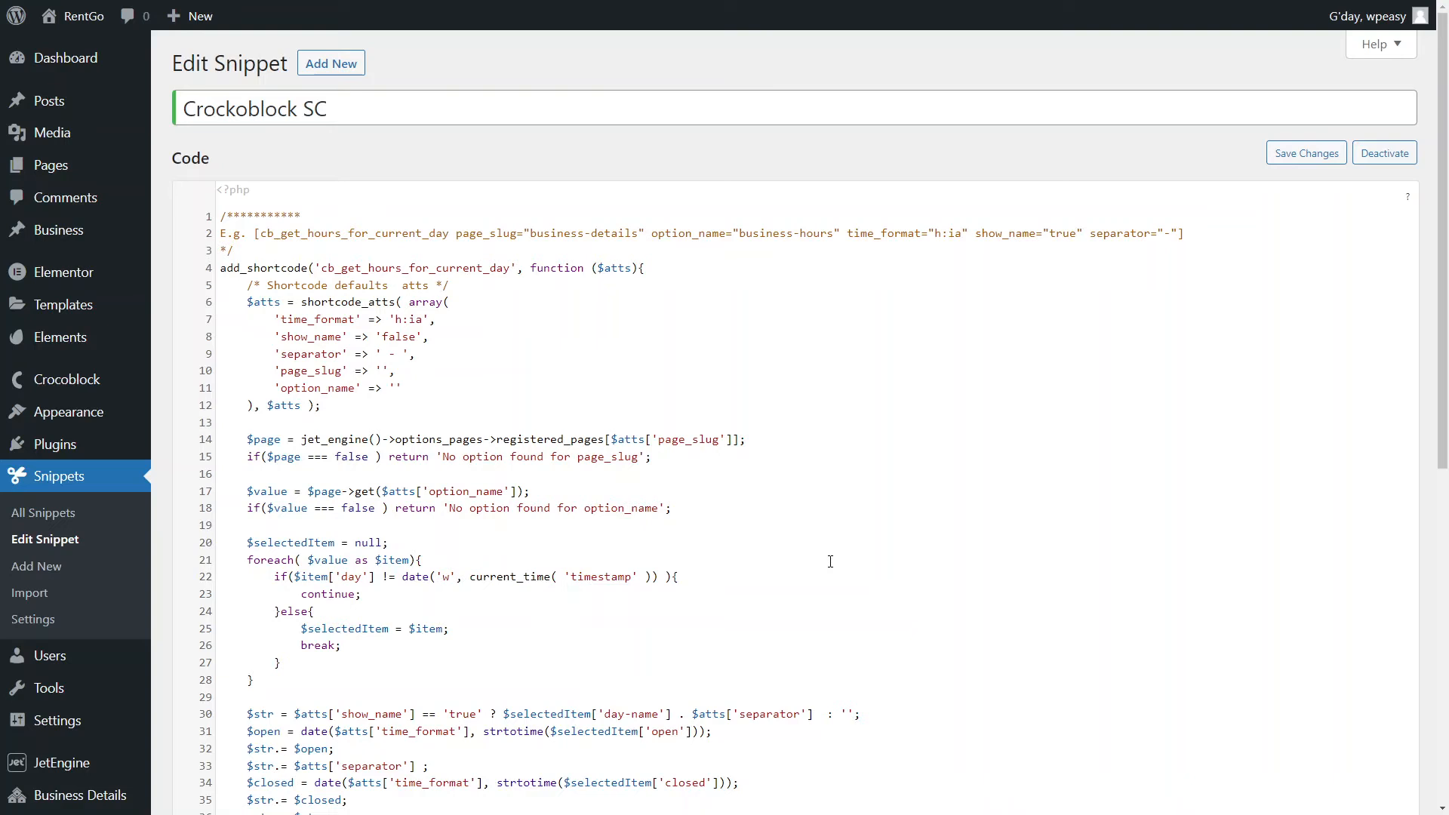
{"action": "scroll", "coordinate": [703, 553], "scroll_direction": "down", "scroll_amount": 2}
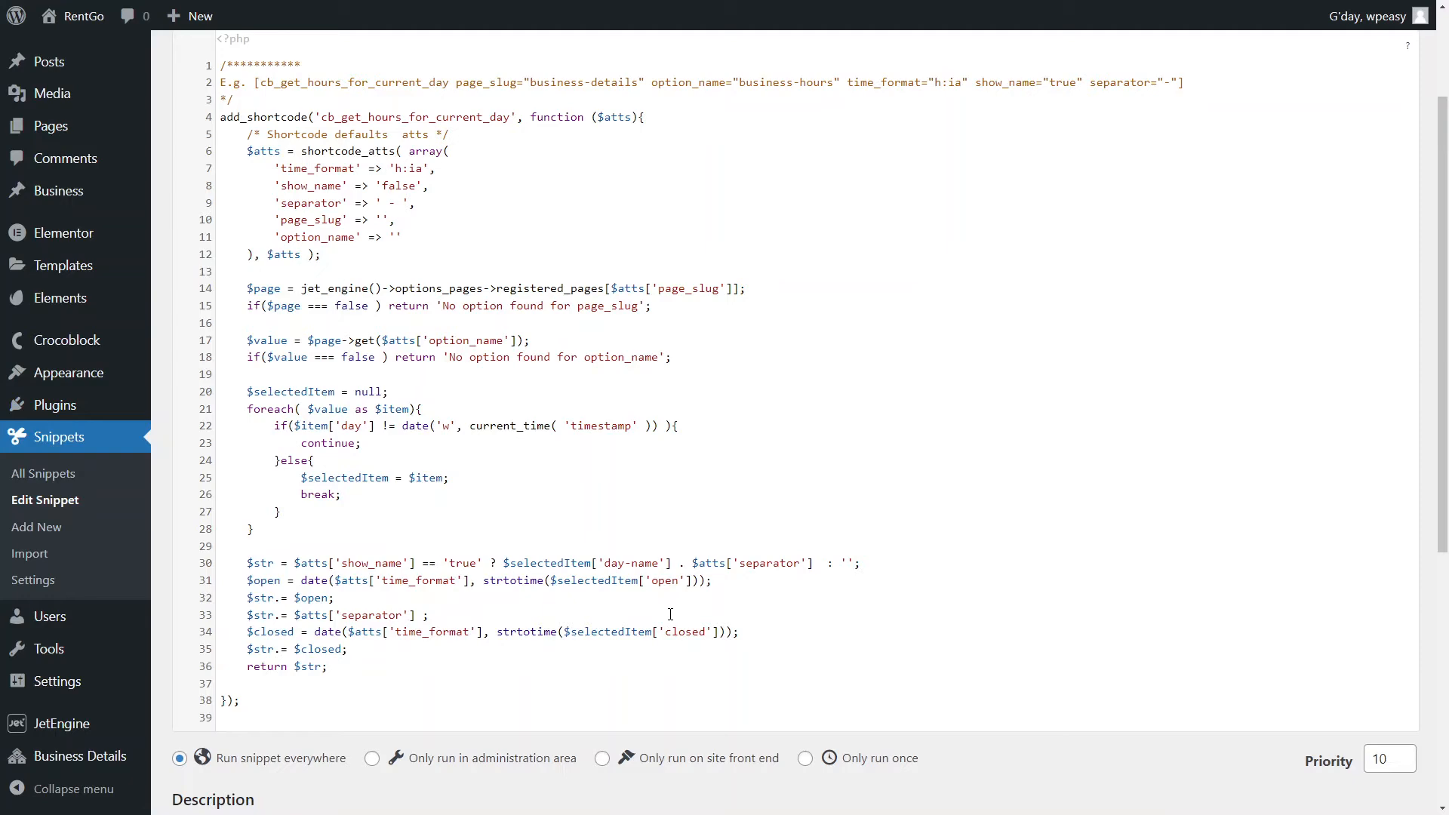
{"action": "scroll", "coordinate": [456, 672], "scroll_direction": "down", "scroll_amount": 2}
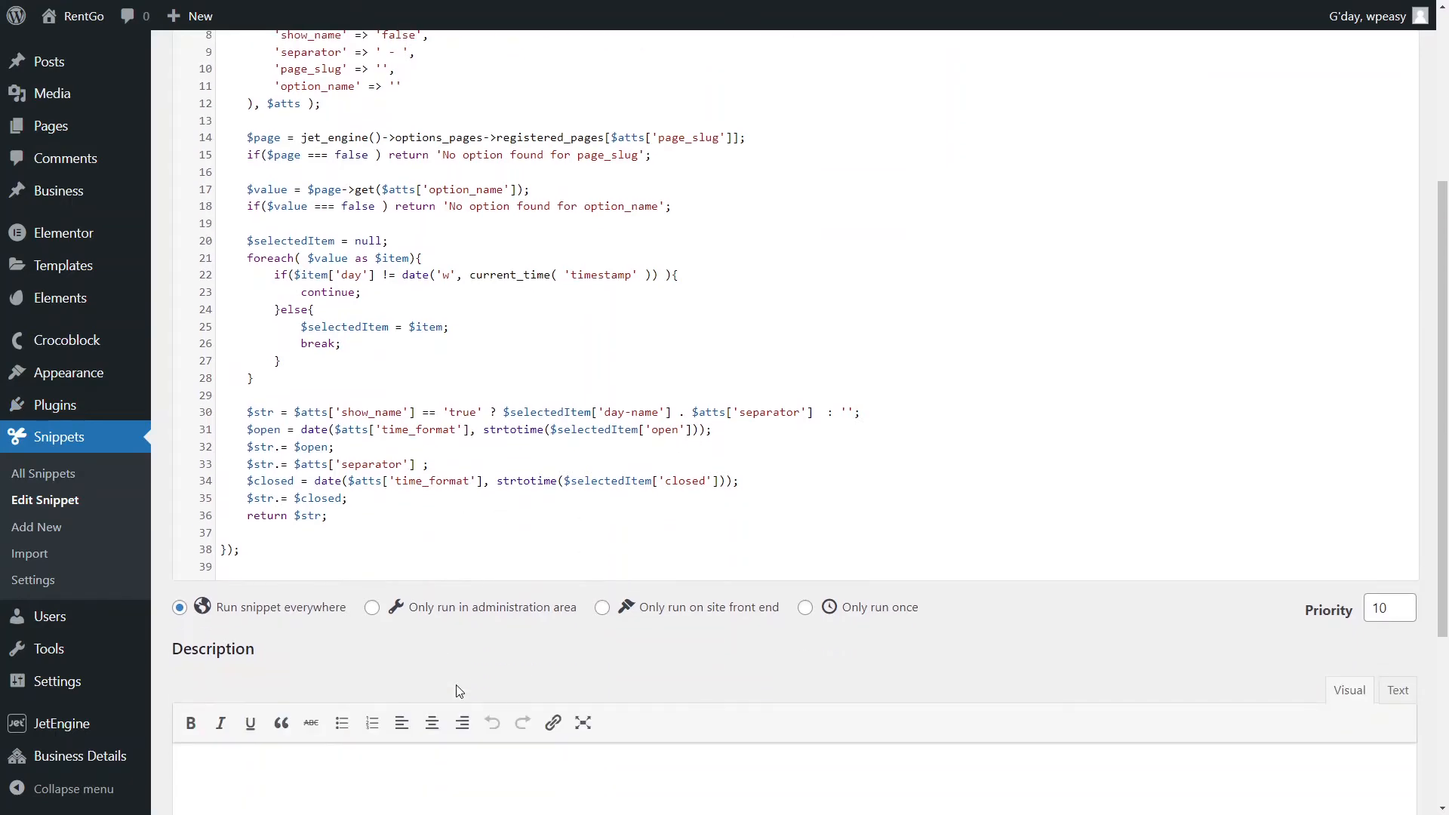
{"action": "scroll", "coordinate": [459, 695], "scroll_direction": "up", "scroll_amount": 4}
{"action": "scroll", "coordinate": [458, 696], "scroll_direction": "down", "scroll_amount": 2}
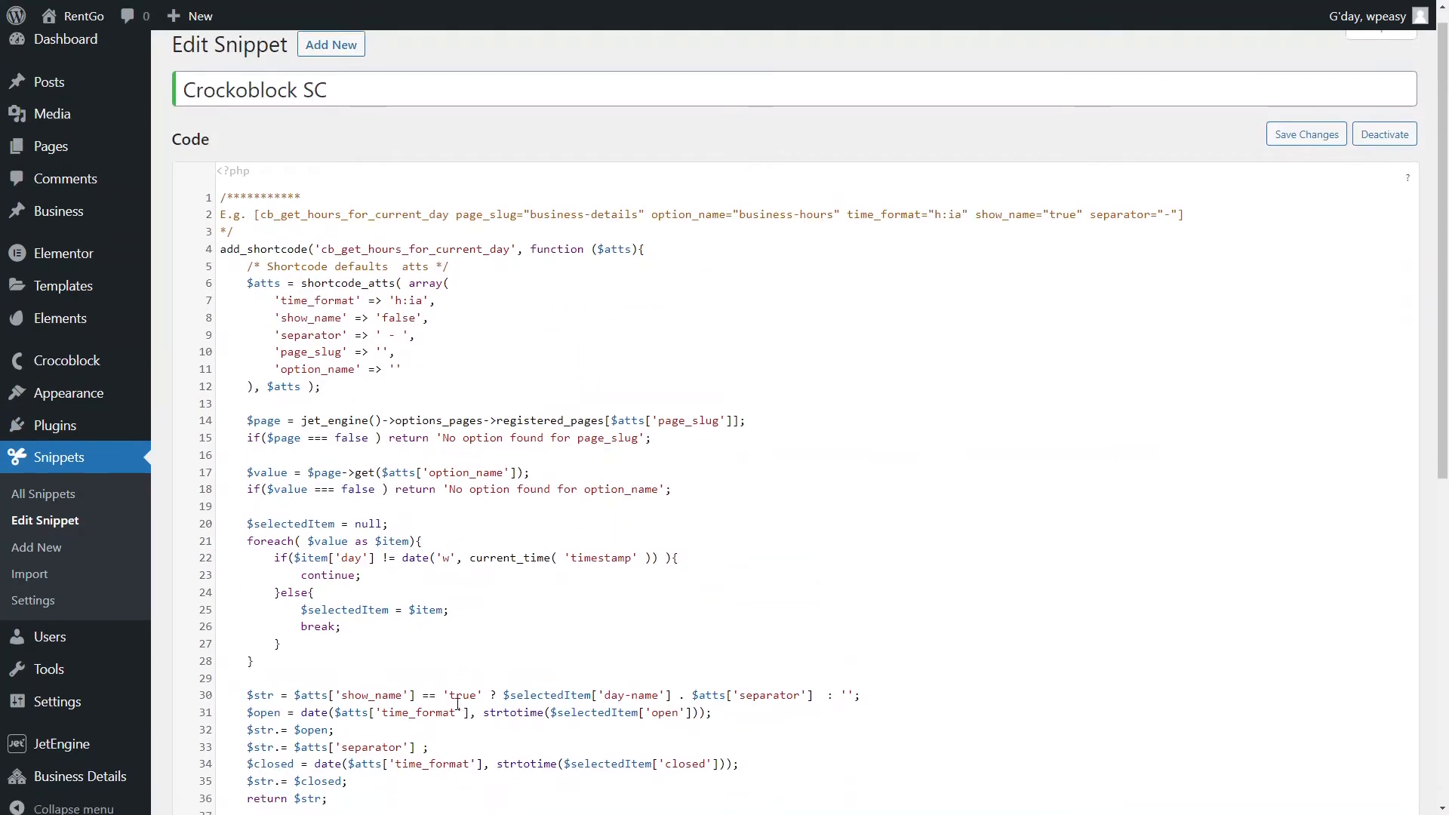
{"action": "scroll", "coordinate": [320, 252], "scroll_direction": "up", "scroll_amount": 3}
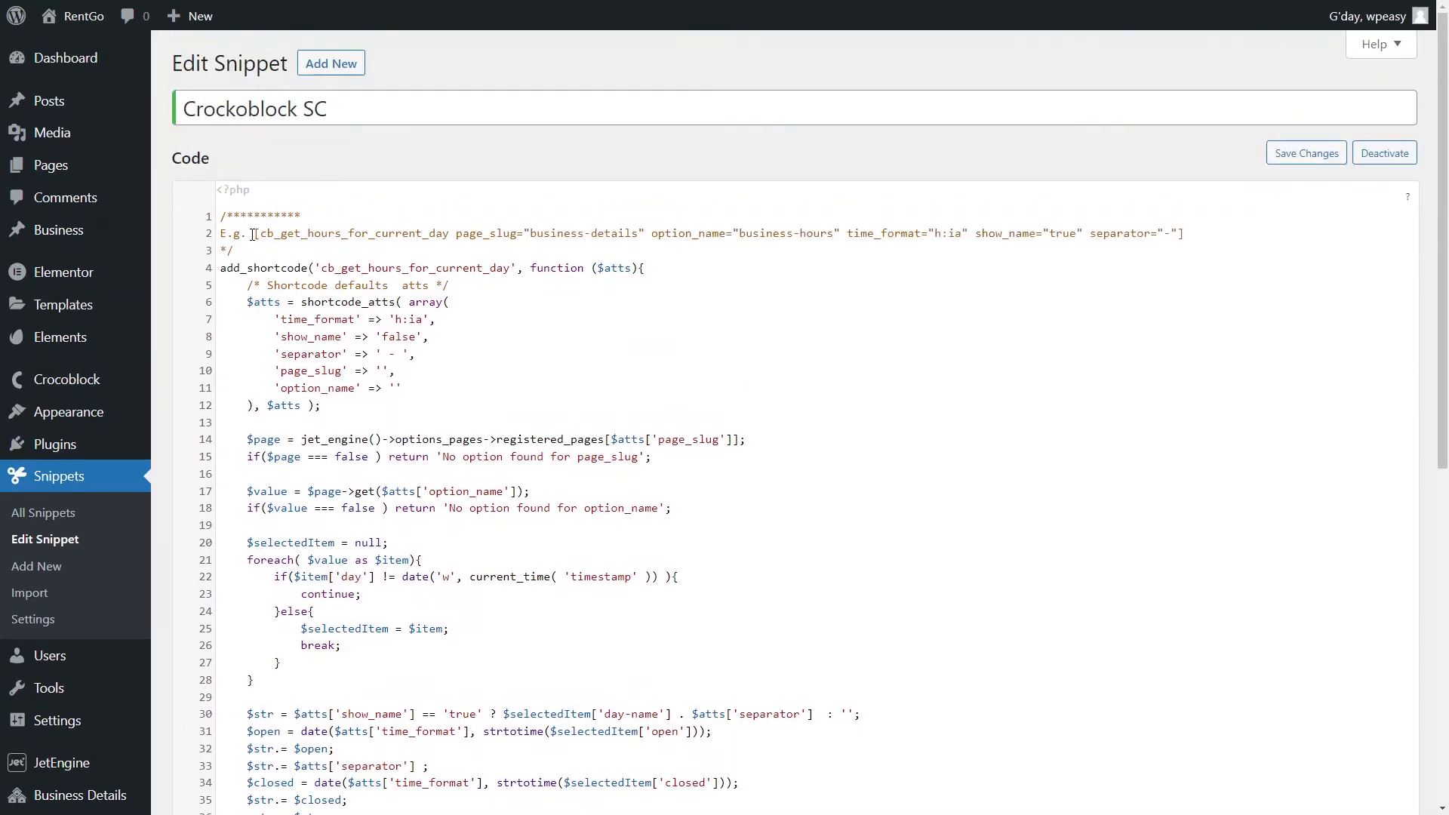
- Examine the snippet's example shortcode and the lines that fetch the options page by page_slug and the value by option_name
{"action": "left_click_drag", "start_coordinate": [254, 236], "coordinate": [1185, 240]}
{"action": "left_click", "coordinate": [1172, 235]}
{"action": "scroll", "coordinate": [1002, 430], "scroll_direction": "down", "scroll_amount": 1}
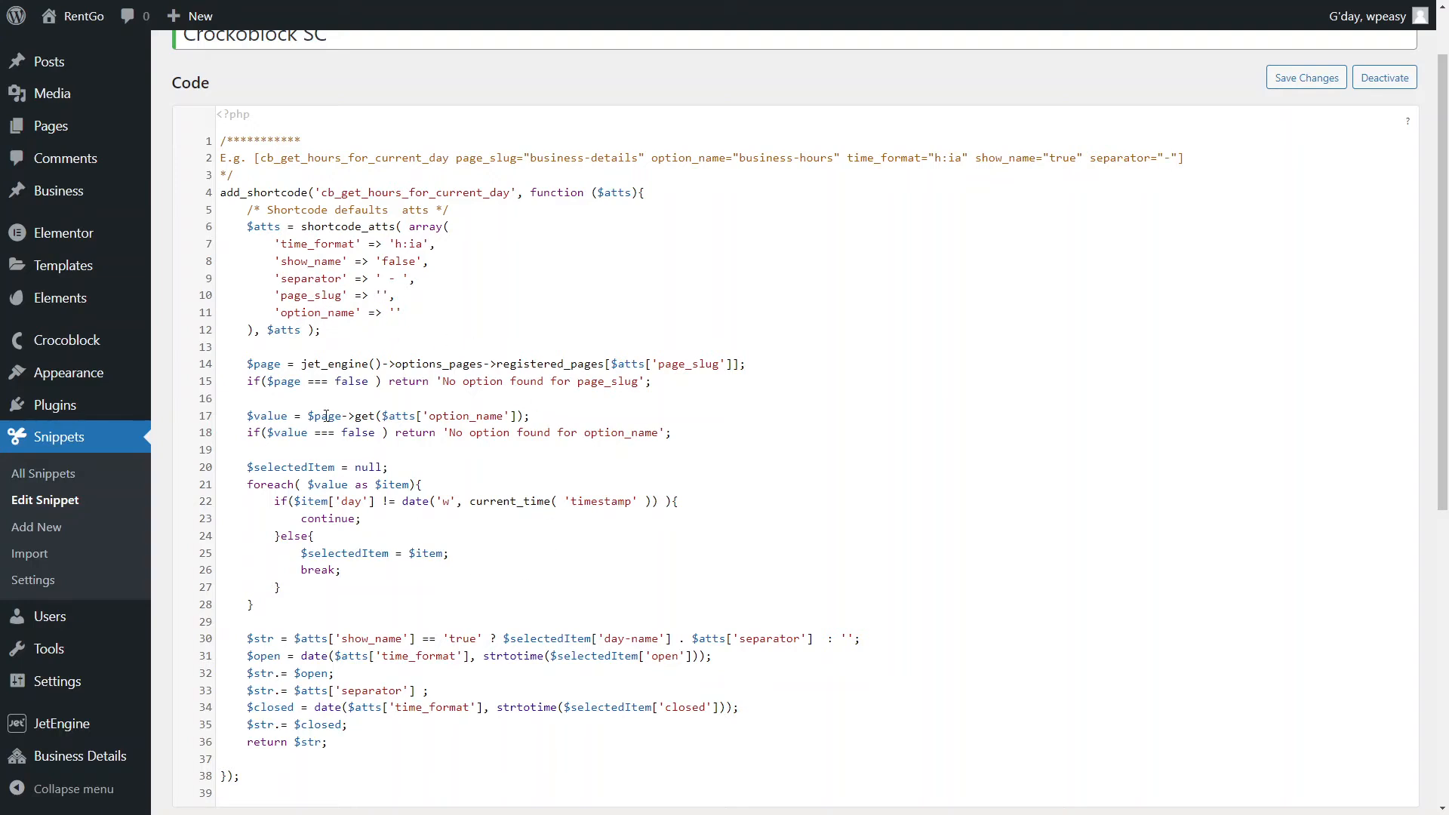
{"action": "left_click_drag", "start_coordinate": [246, 364], "coordinate": [720, 444]}
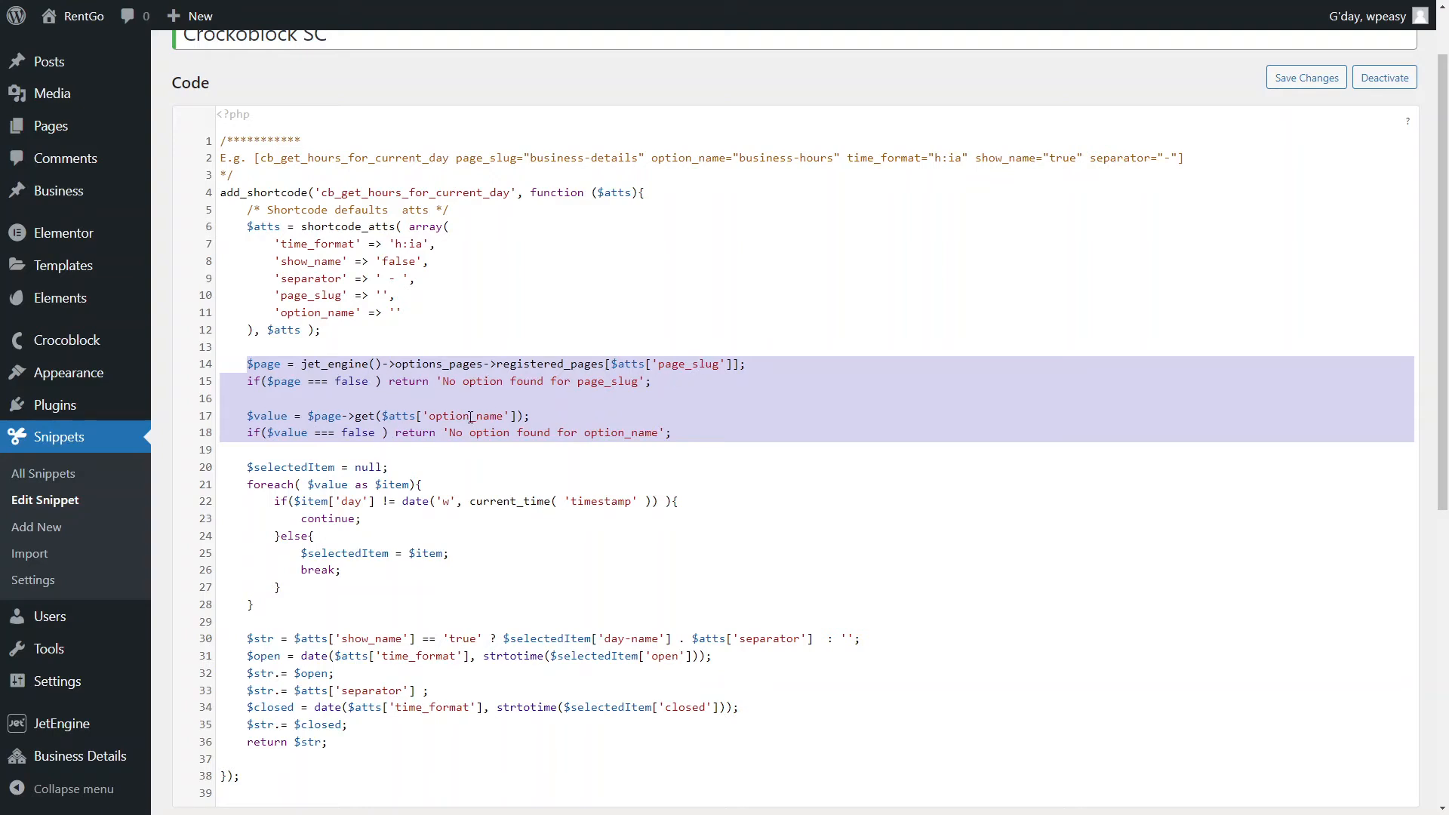
{"action": "left_click", "coordinate": [527, 453]}
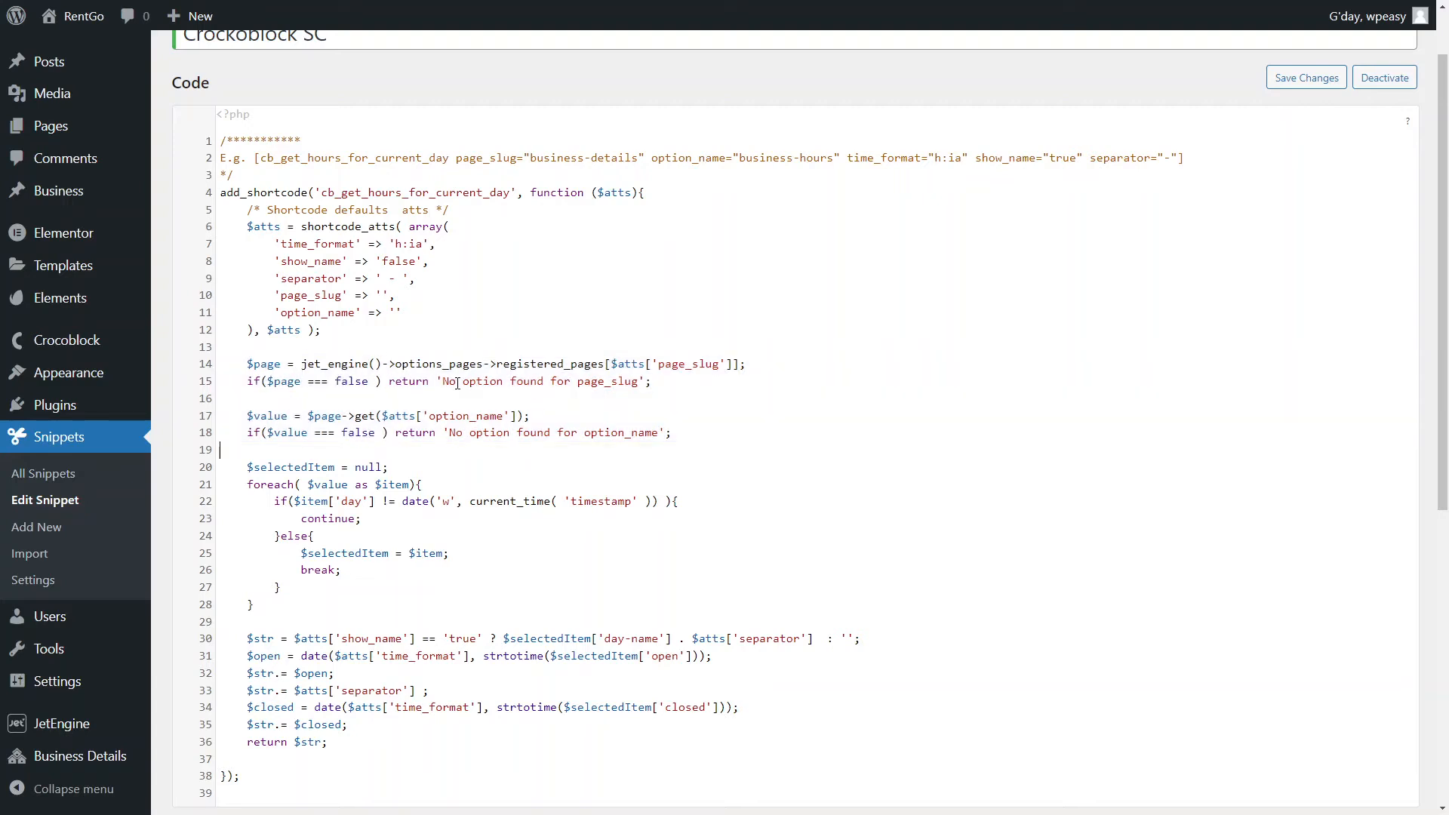
{"action": "double_click", "coordinate": [685, 366]}
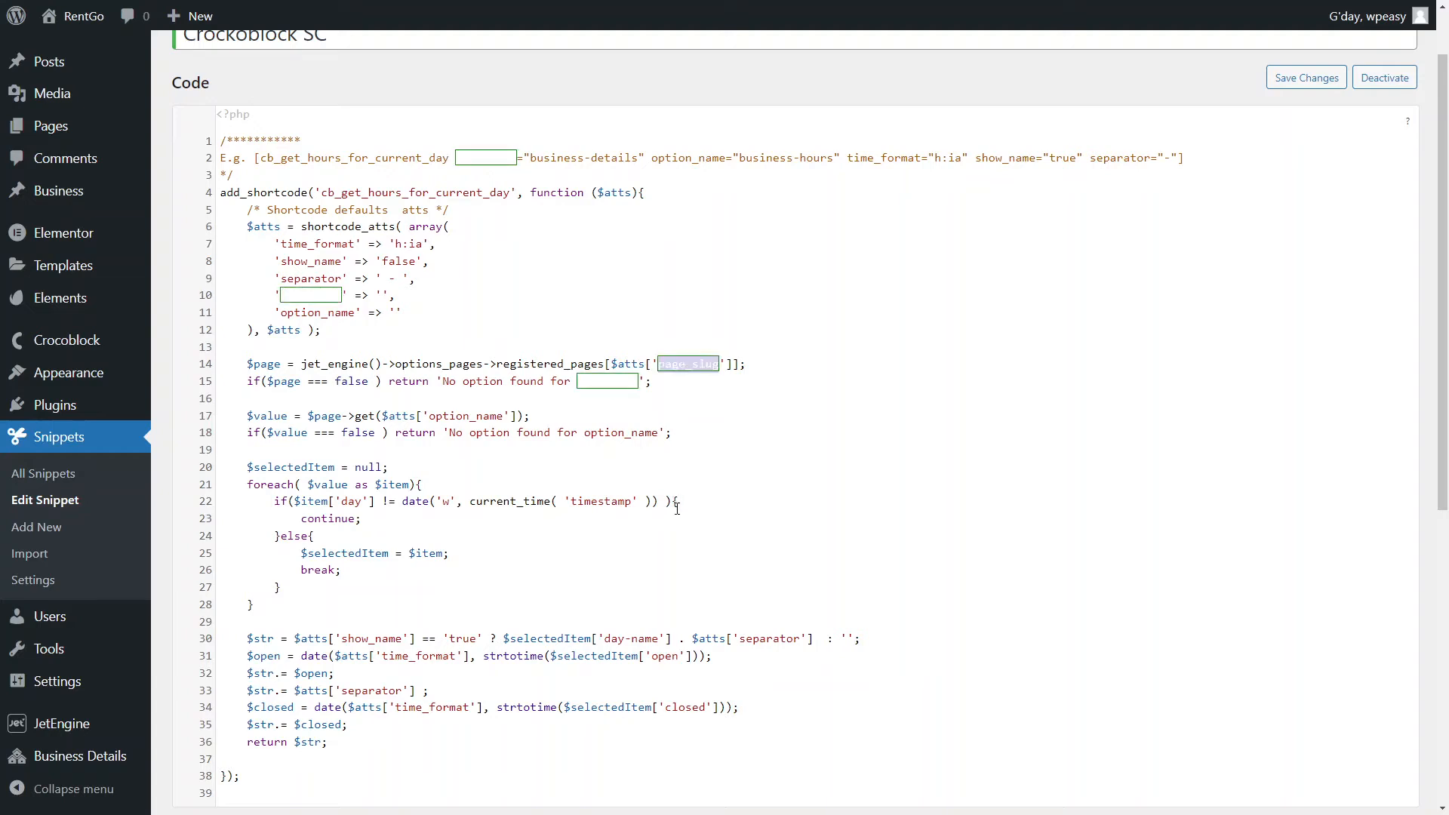
{"action": "left_click", "coordinate": [479, 385]}
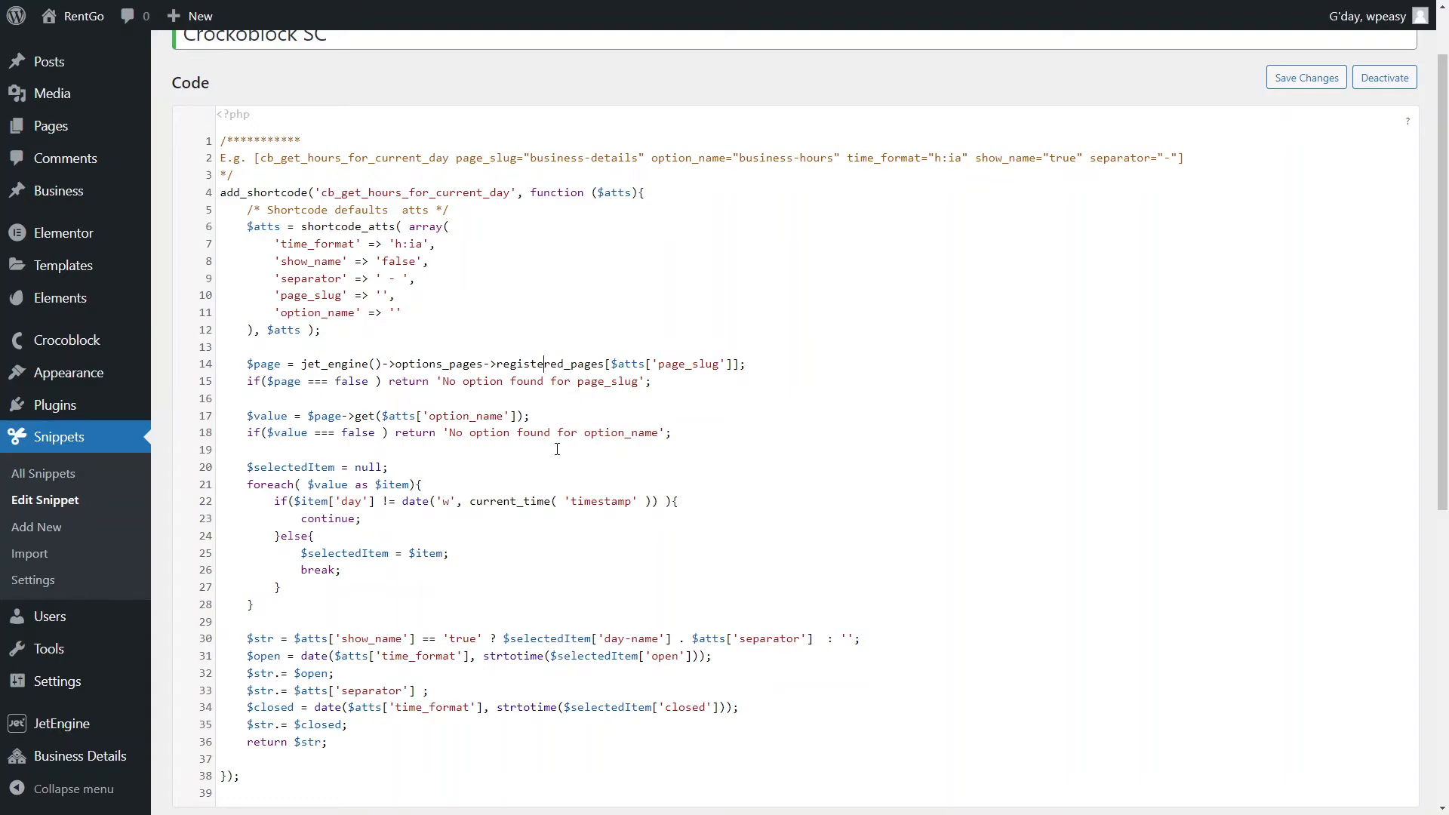
- Examine the $item['day'] comparison in the snippet's foreach loop and switch to the Business Details page to compare its repeater fields
{"action": "scroll", "coordinate": [557, 449], "scroll_direction": "down", "scroll_amount": 2}
{"action": "scroll", "coordinate": [583, 456], "scroll_direction": "up", "scroll_amount": 1}
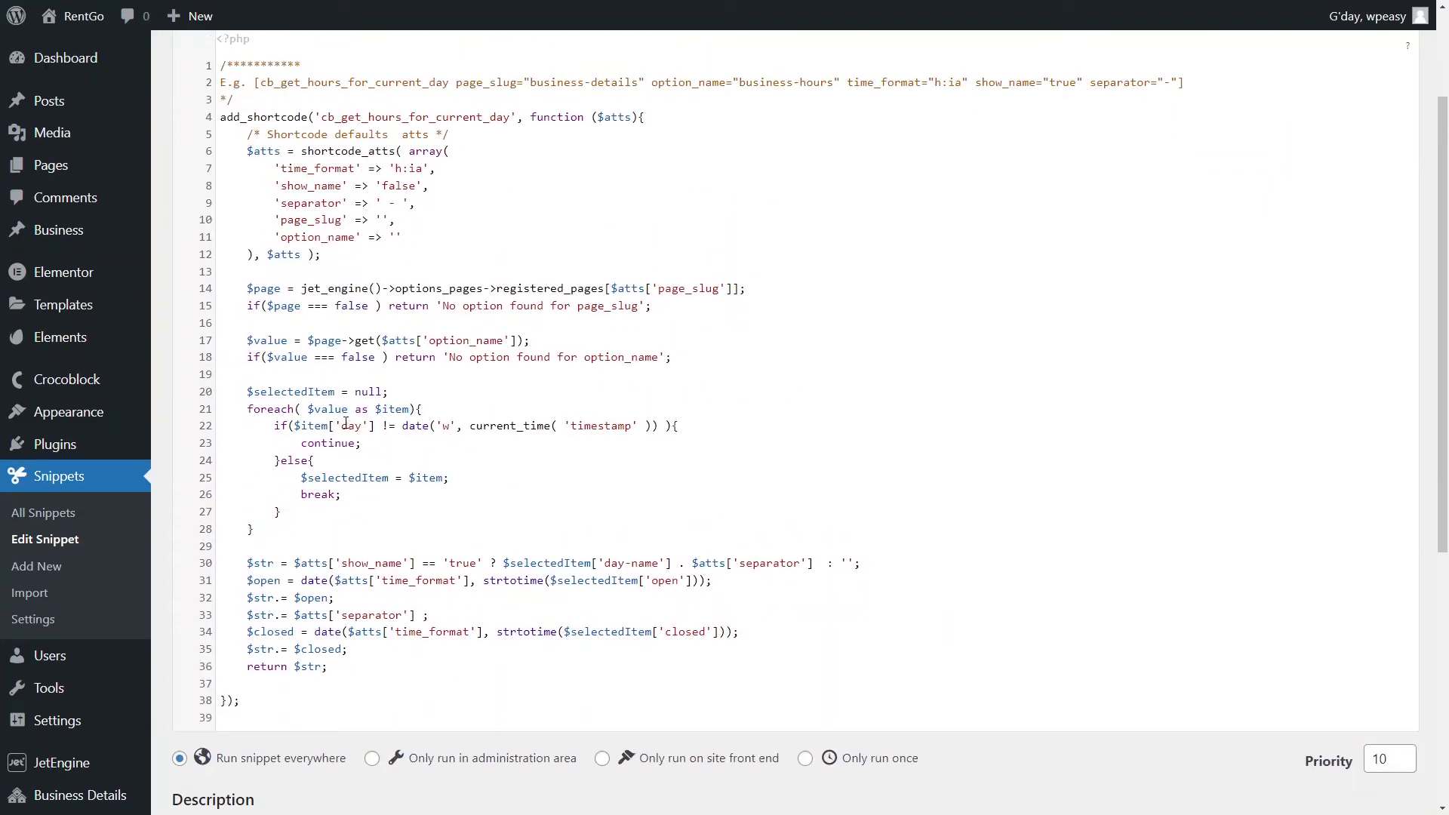
{"action": "left_click_drag", "start_coordinate": [297, 426], "coordinate": [378, 426]}
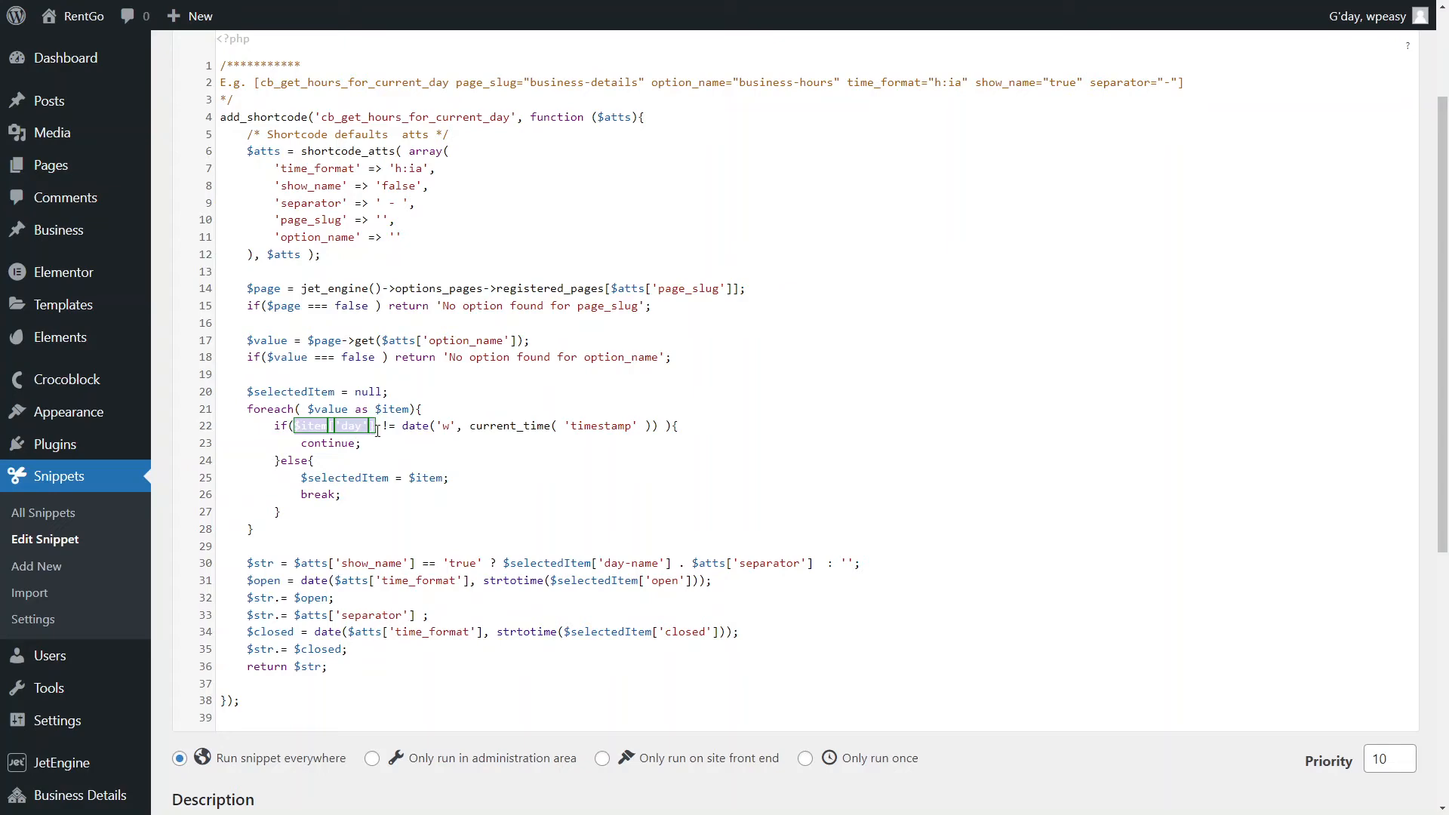
{"action": "key", "text": "alt+Tab"}
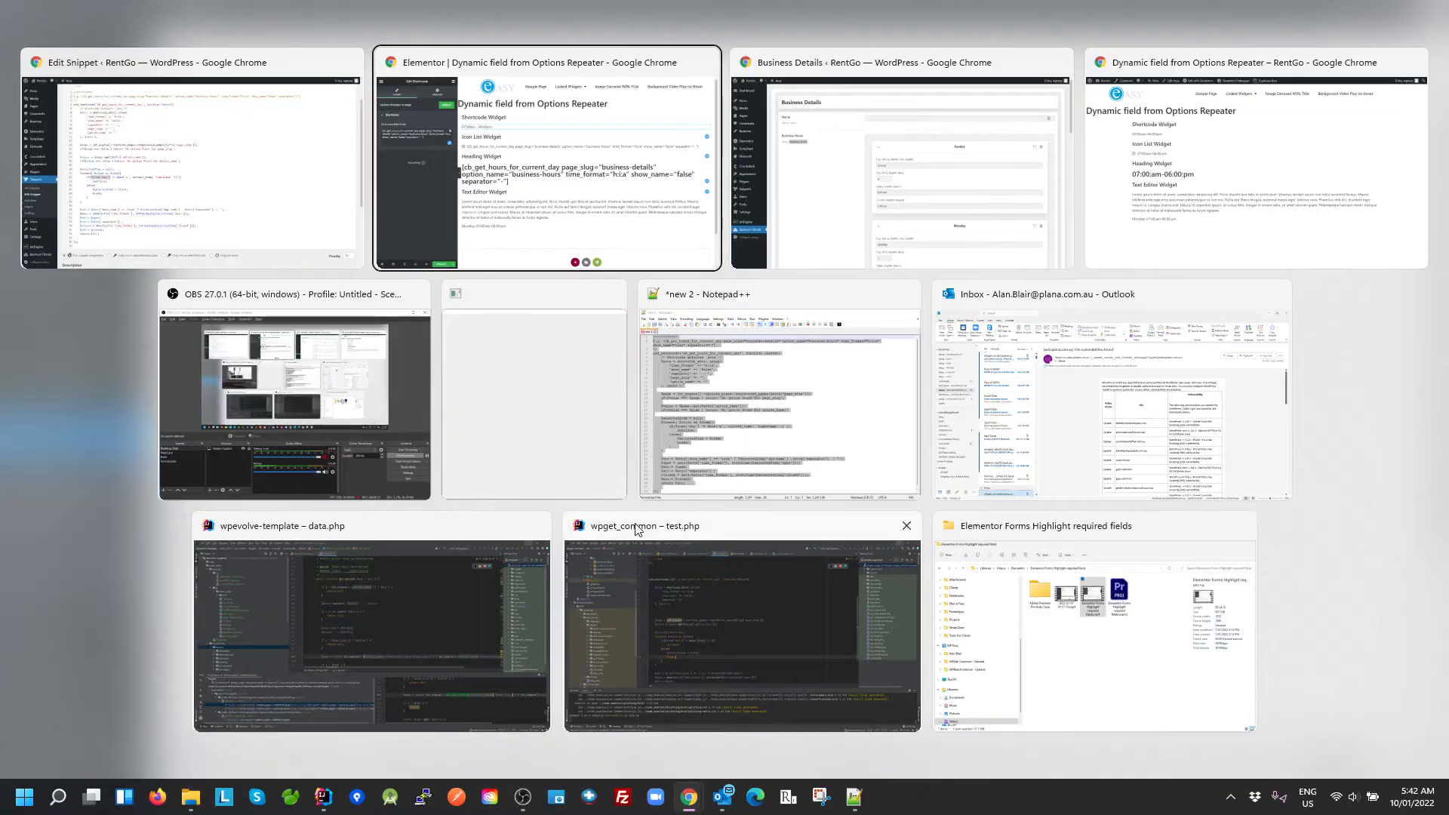
{"action": "key", "text": "alt+Tab"}
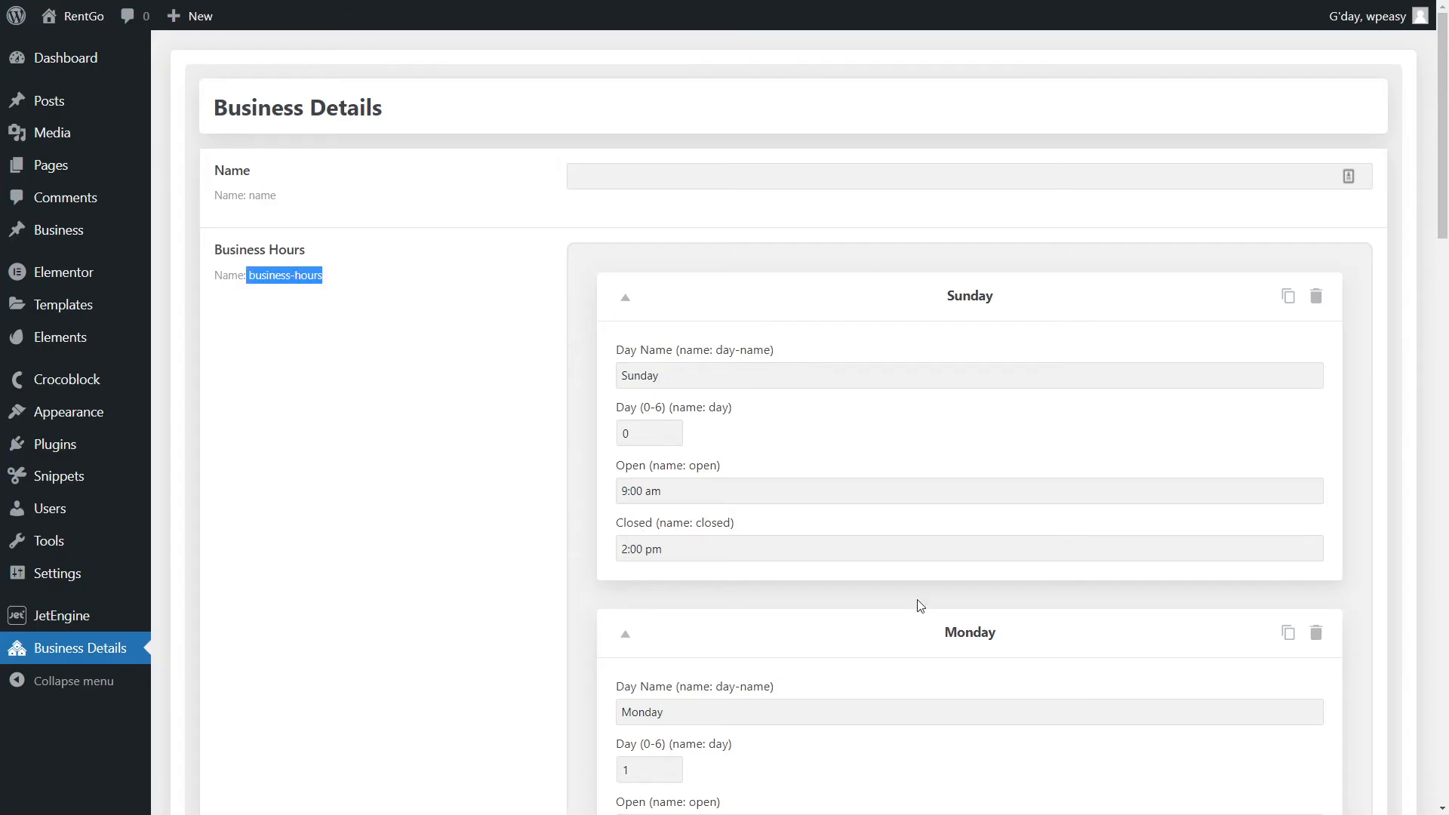
- Review the day numbers in the Business Hours repeater entries and return to the Crockoblock SC snippet
{"action": "scroll", "coordinate": [935, 642], "scroll_direction": "down", "scroll_amount": 2}
{"action": "scroll", "coordinate": [956, 670], "scroll_direction": "down", "scroll_amount": 4}
{"action": "scroll", "coordinate": [964, 669], "scroll_direction": "up", "scroll_amount": 5}
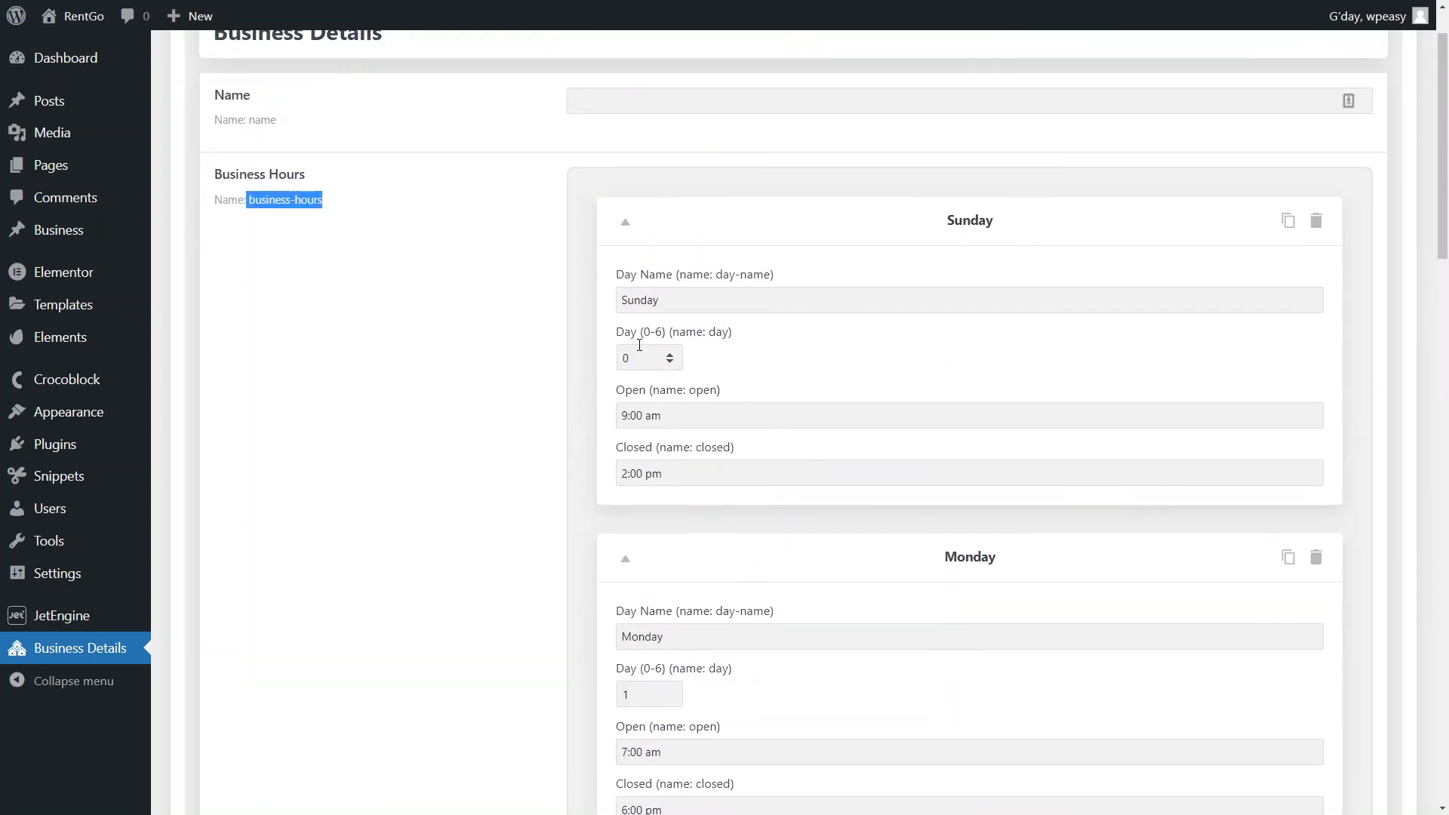
{"action": "key", "text": "alt+Tab"}
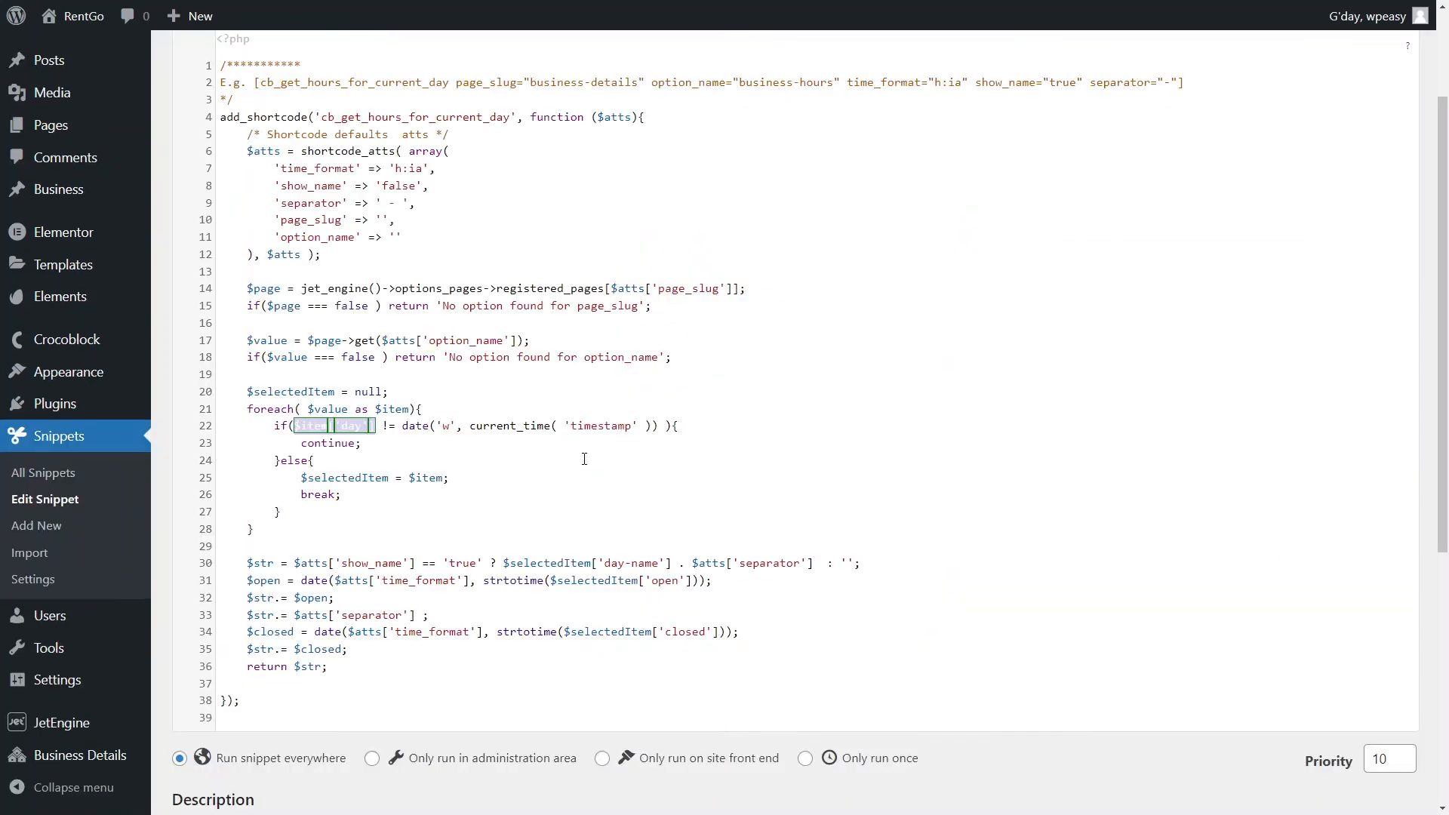
- Examine the date('w', current_time('timestamp')) expression that $item['day'] is compared with in the foreach loop
{"action": "left_click", "coordinate": [386, 427]}
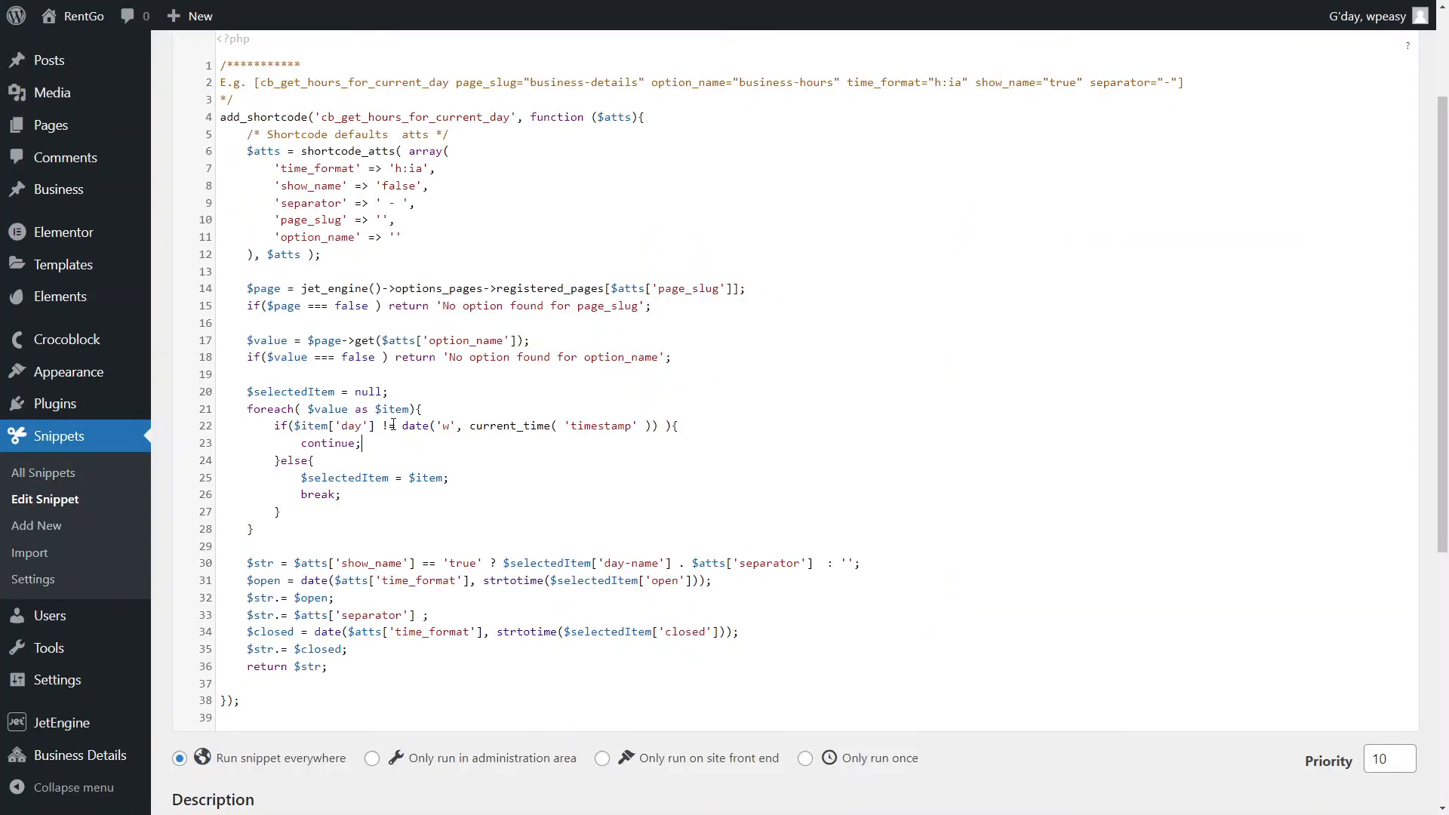
{"action": "double_click", "coordinate": [446, 427]}
{"action": "left_click_drag", "start_coordinate": [469, 427], "coordinate": [659, 429]}
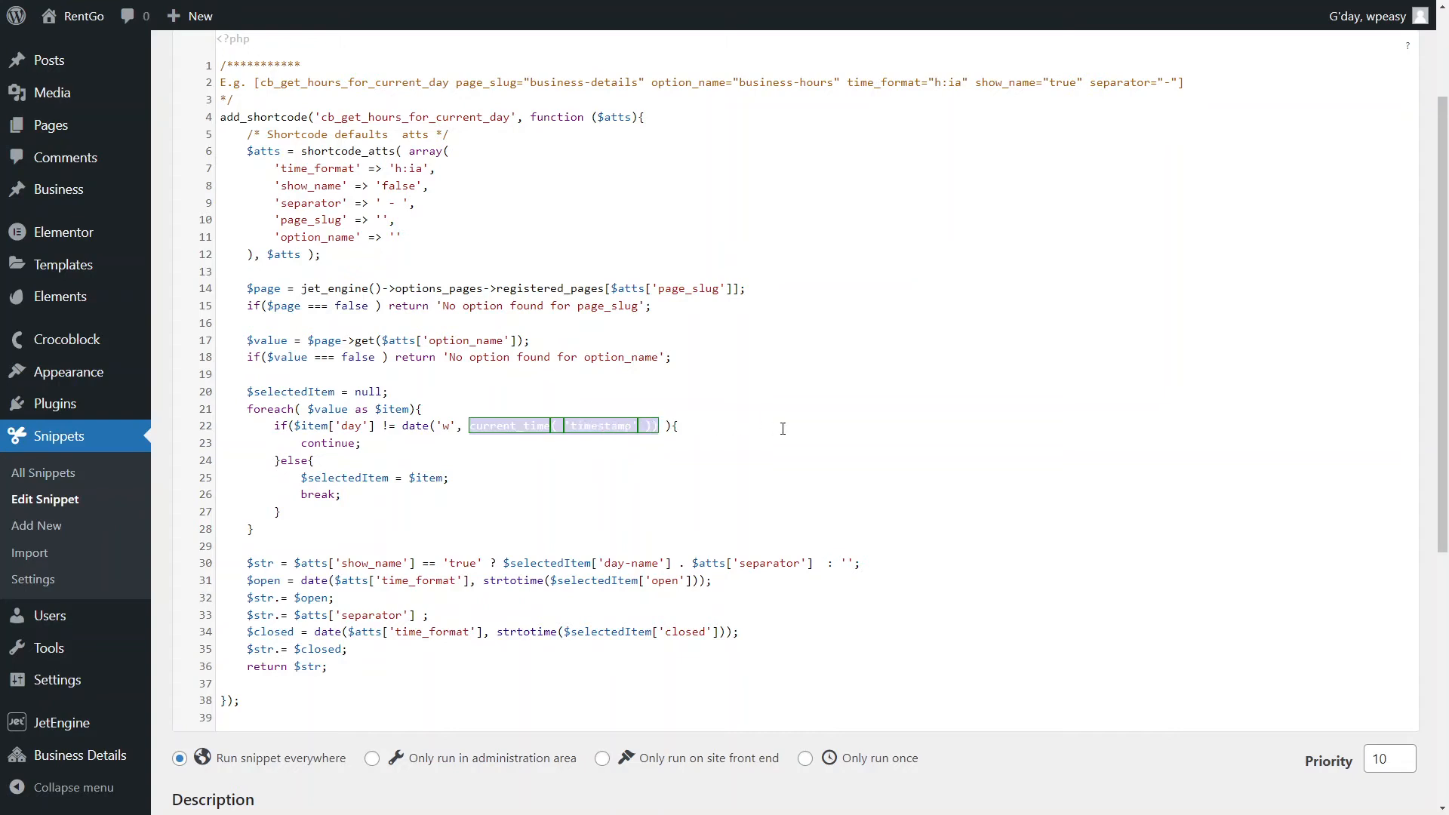
{"action": "left_click", "coordinate": [782, 428]}
{"action": "double_click", "coordinate": [527, 427]}
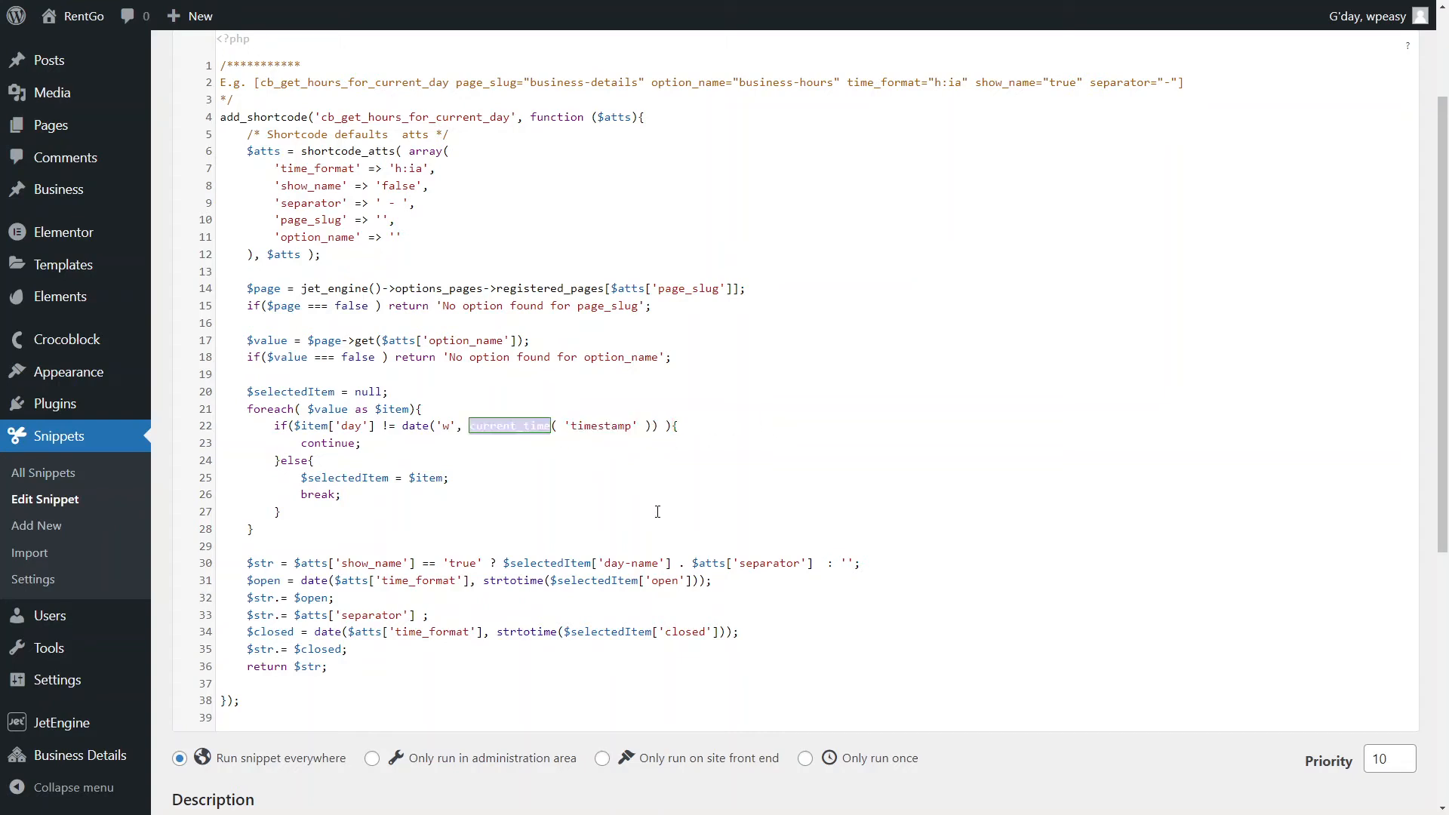
{"action": "left_click", "coordinate": [604, 425]}
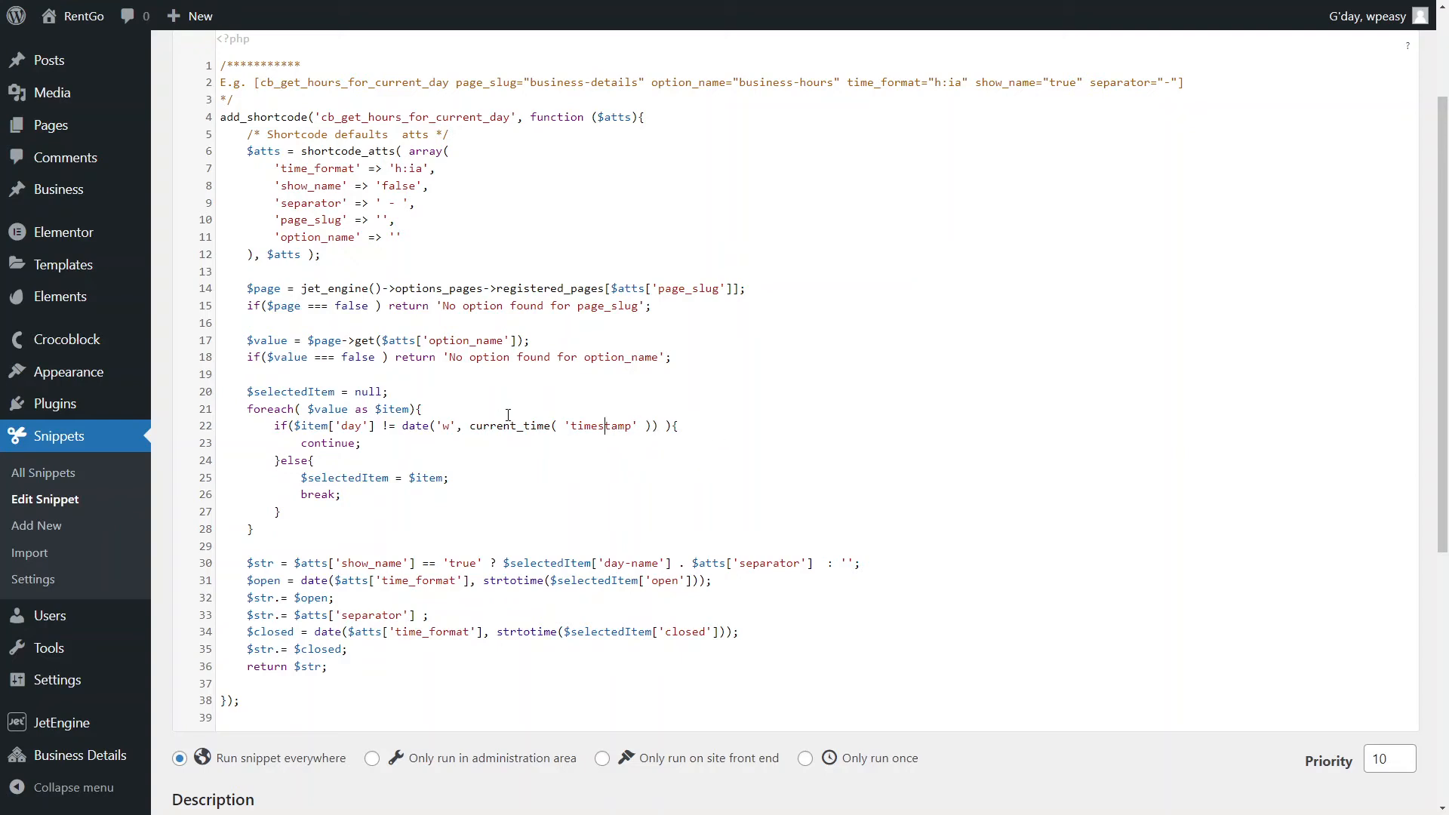
{"action": "left_click_drag", "start_coordinate": [470, 427], "coordinate": [551, 427]}
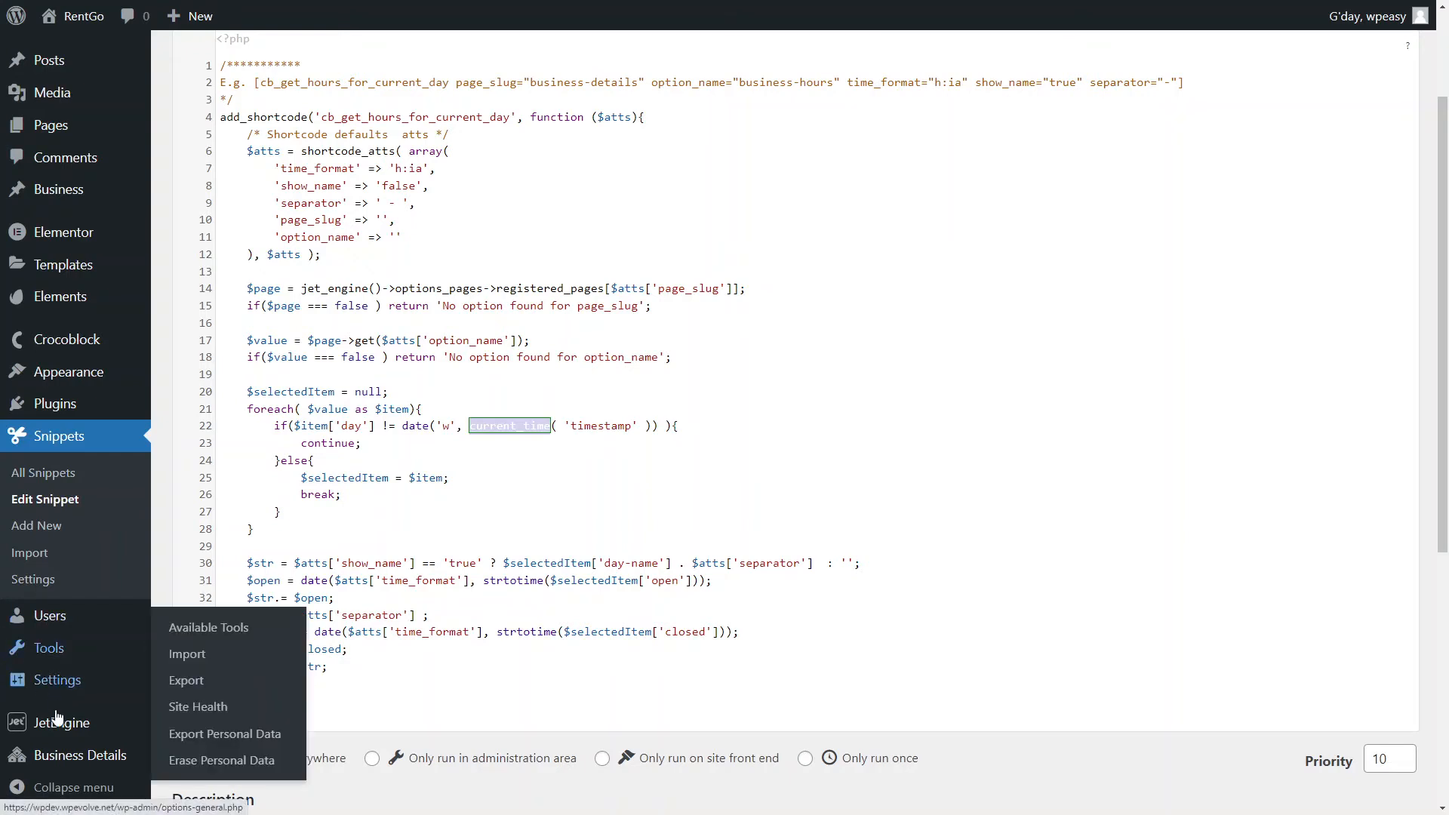
{"action": "mouse_move", "coordinate": [56, 688]}
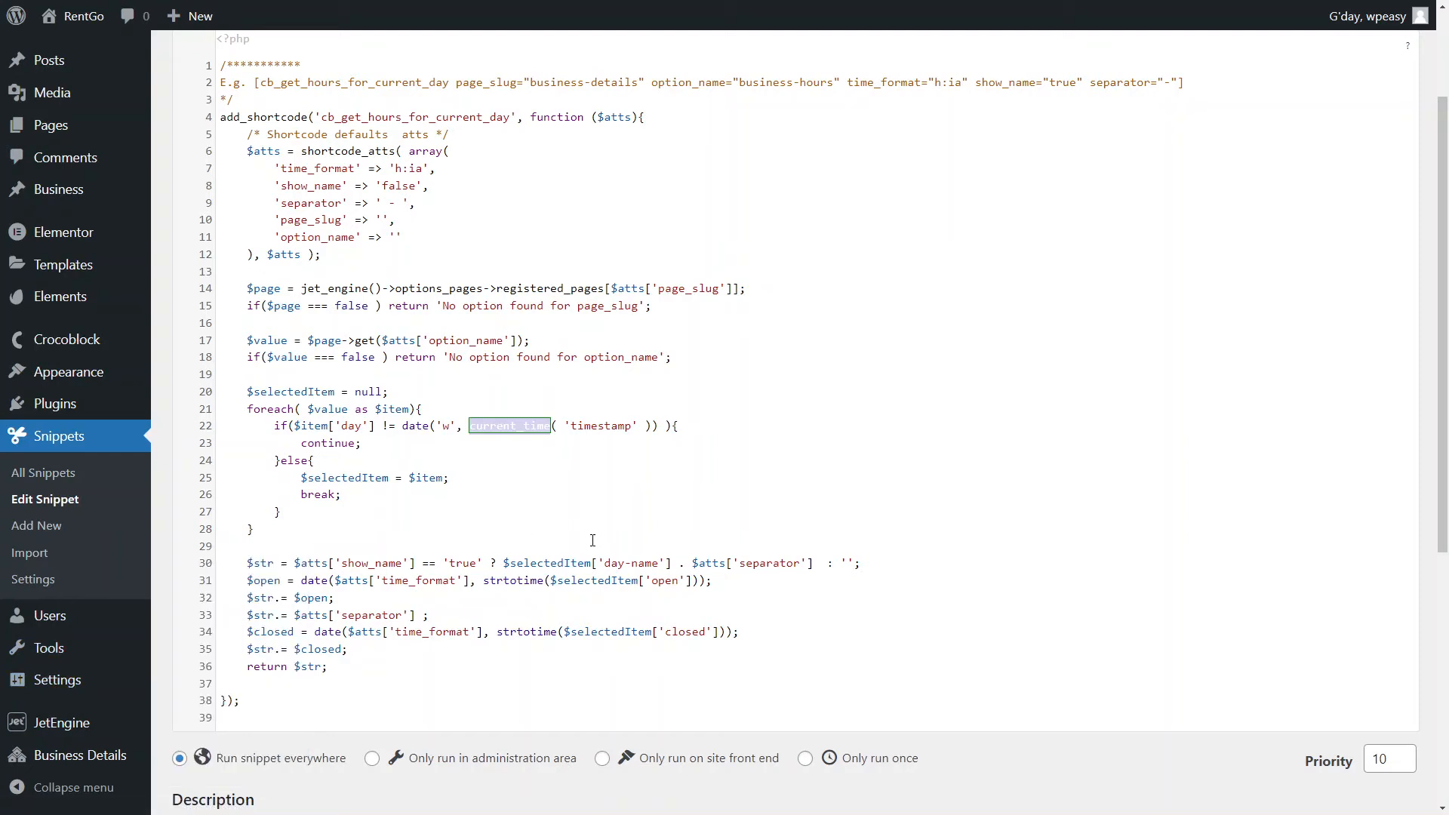
{"action": "left_click", "coordinate": [518, 436]}
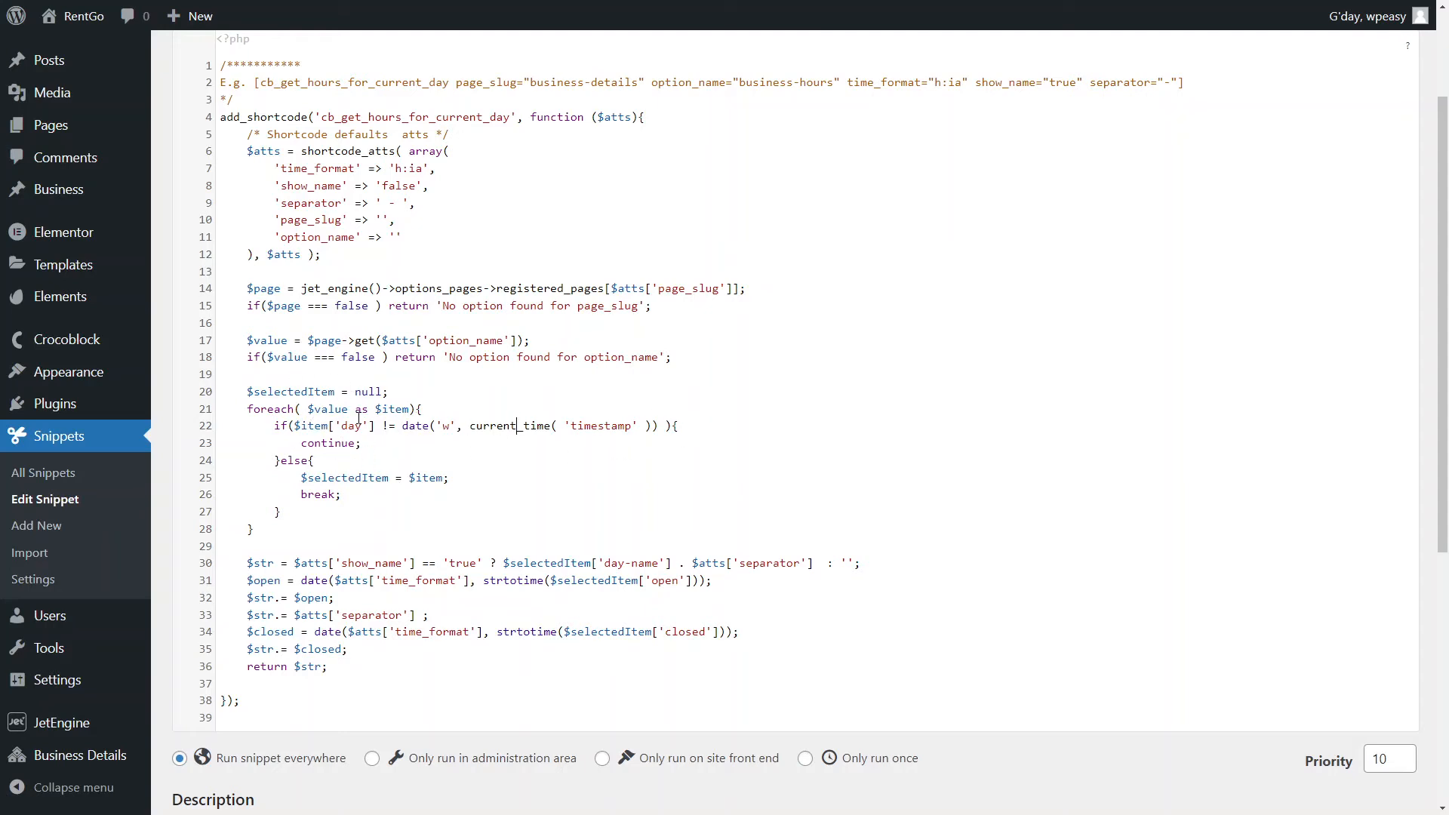
- Examine the $selectedItem = $item assignment and review the matching repeater entries on the Business Details page
{"action": "double_click", "coordinate": [332, 478]}
{"action": "left_click", "coordinate": [418, 480]}
{"action": "key", "text": "alt+Tab"}
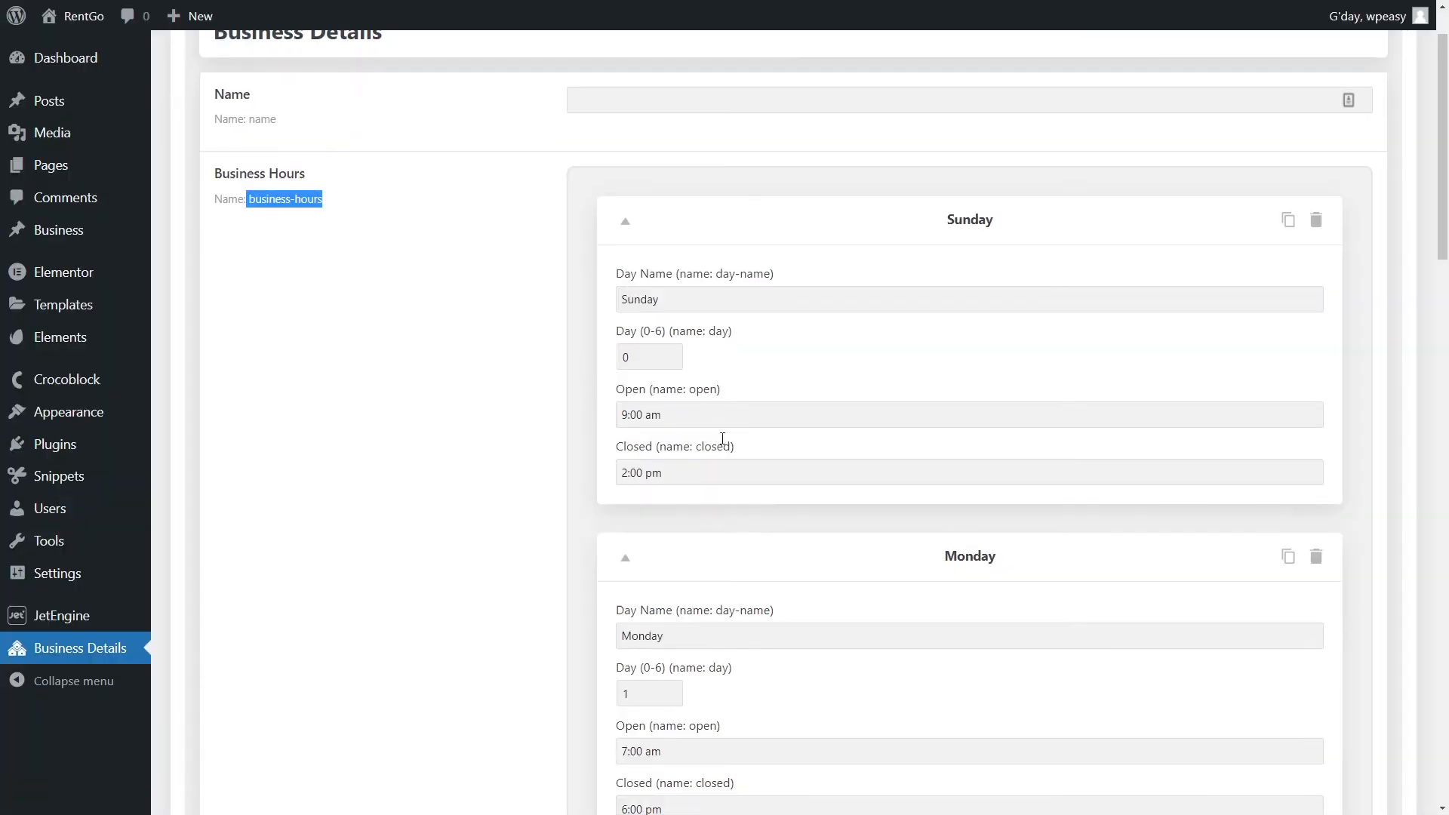
{"action": "scroll", "coordinate": [699, 511], "scroll_direction": "down", "scroll_amount": 9}
{"action": "scroll", "coordinate": [709, 553], "scroll_direction": "up", "scroll_amount": 9}
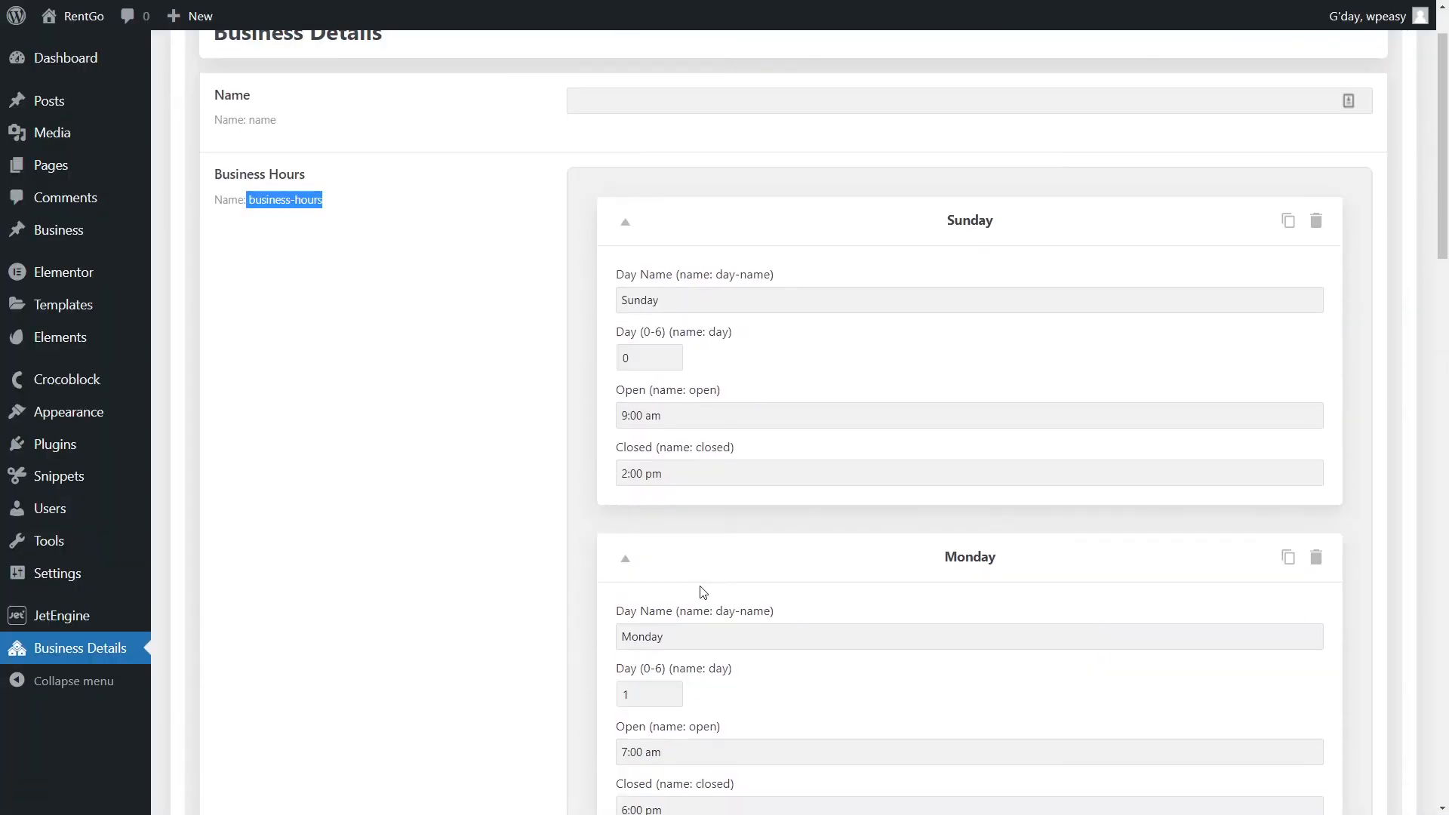
{"action": "scroll", "coordinate": [703, 592], "scroll_direction": "down", "scroll_amount": 4}
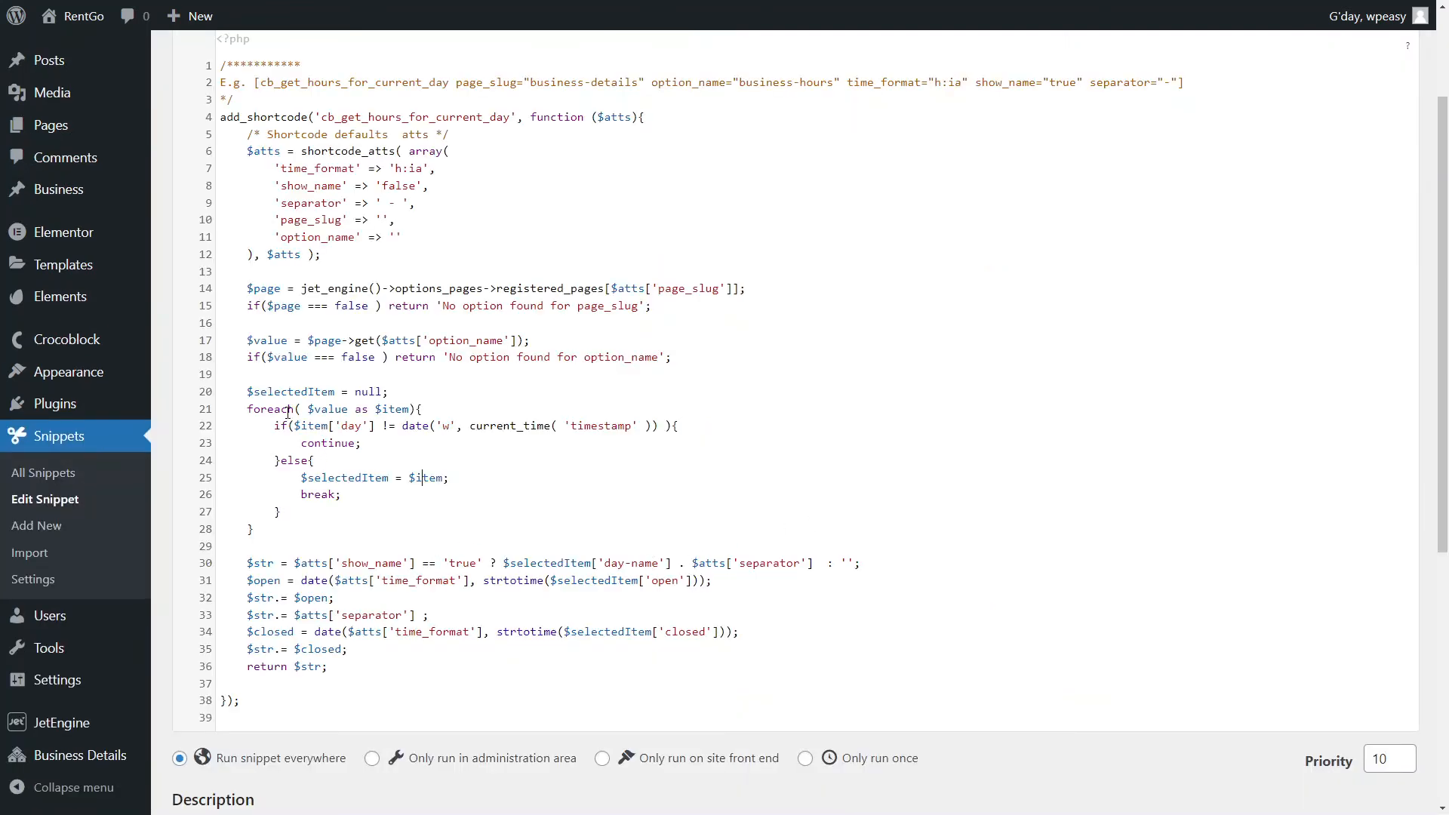
- Return to the snippet and recheck the current-day date expression, the 'day' key and the $selectedItem assignment
{"action": "left_click_drag", "start_coordinate": [403, 427], "coordinate": [654, 424]}
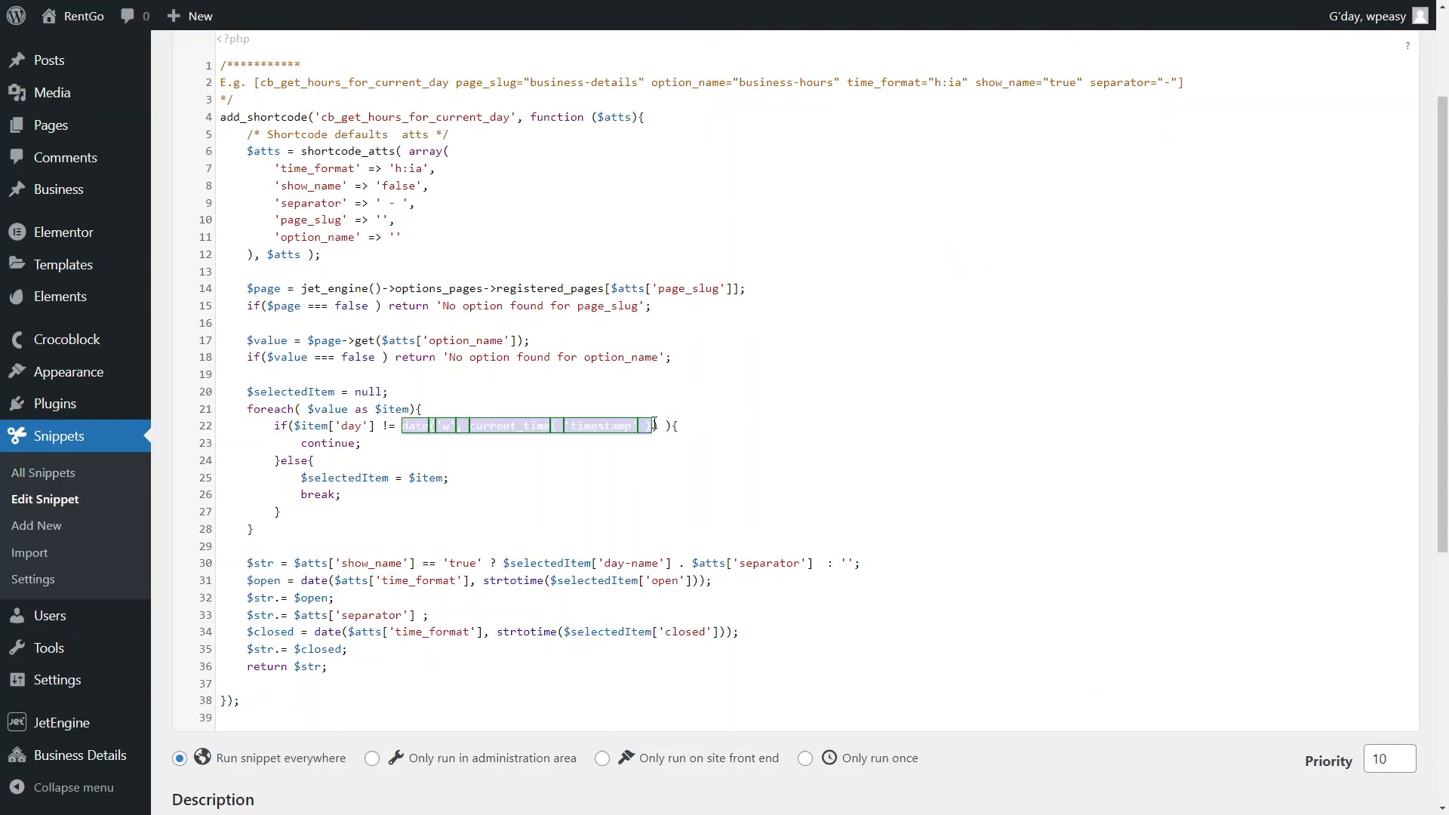
{"action": "left_click", "coordinate": [642, 505]}
{"action": "double_click", "coordinate": [352, 426]}
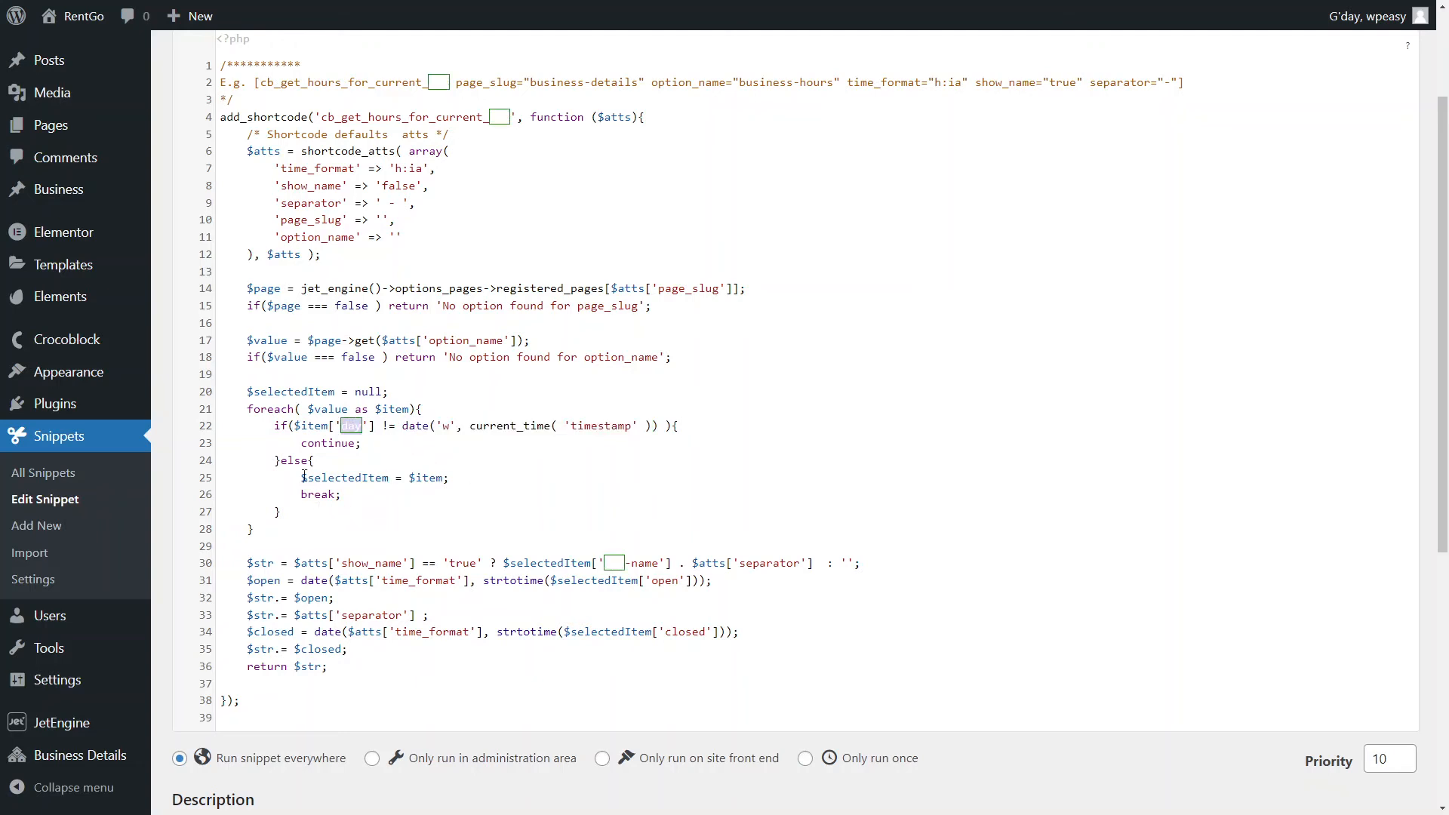
{"action": "left_click", "coordinate": [343, 479]}
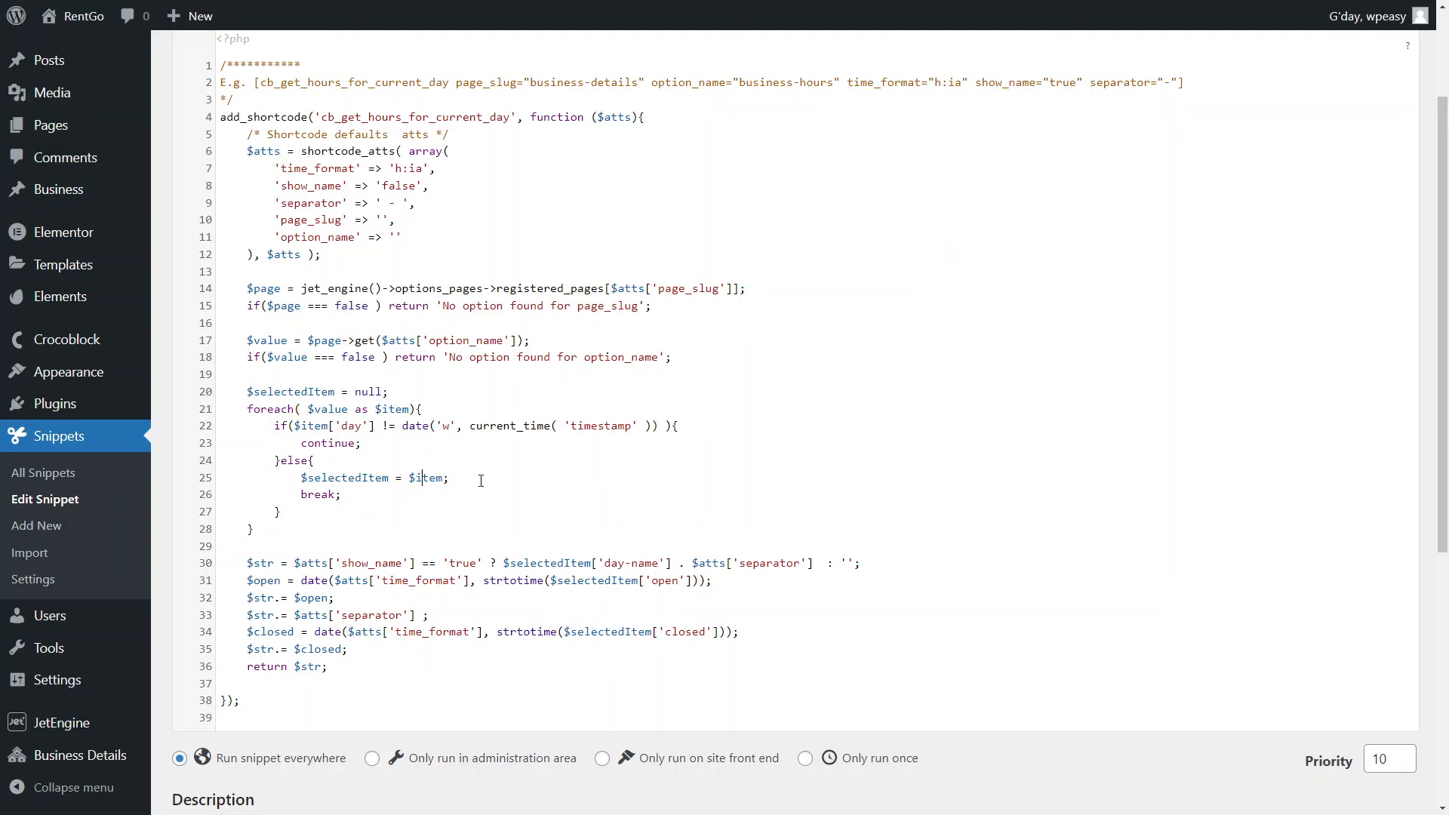
- Examine how $str is started on line 30 from the show_name check, the day name and the separator
{"action": "scroll", "coordinate": [481, 481], "scroll_direction": "down", "scroll_amount": 2}
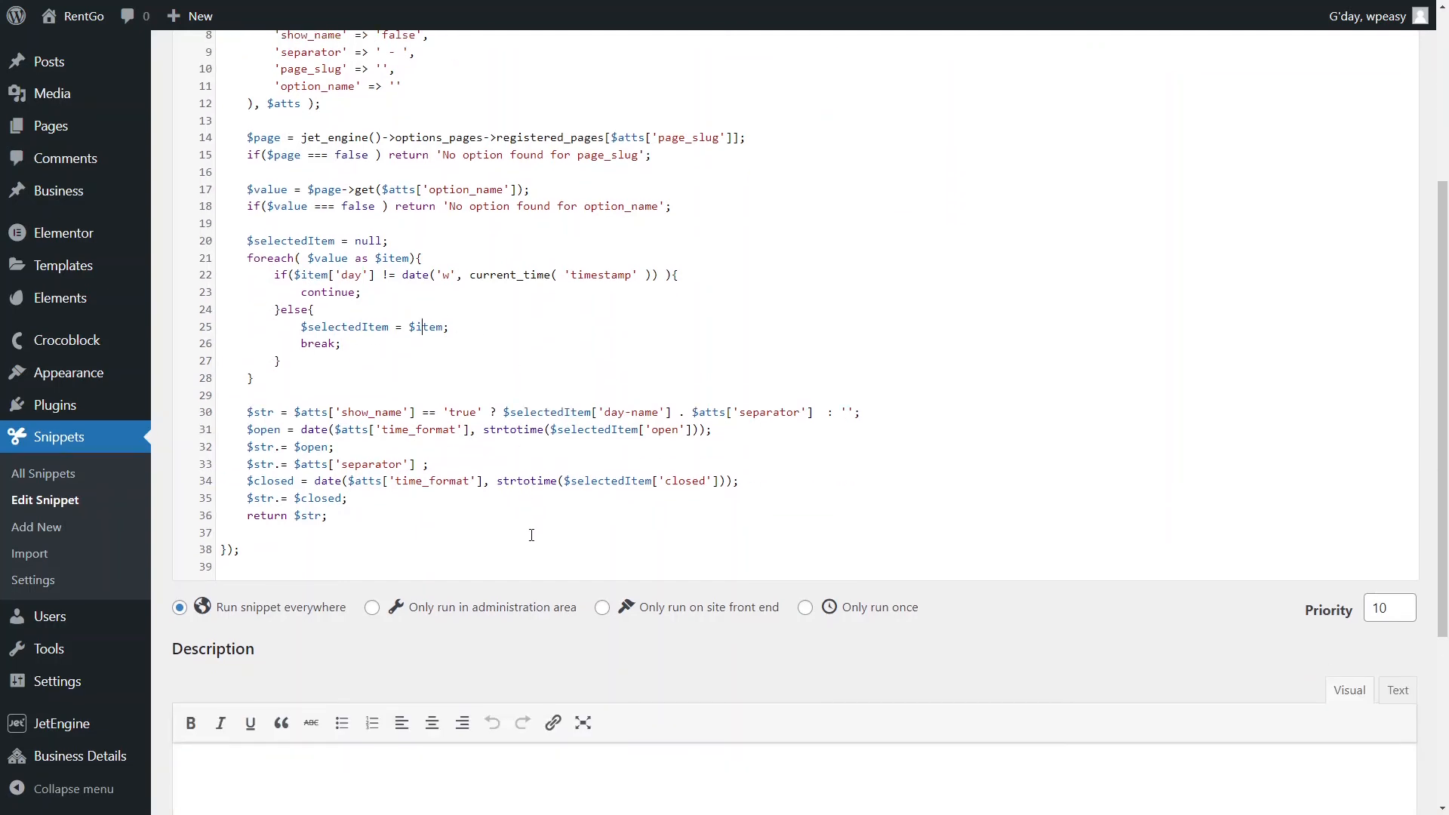
{"action": "double_click", "coordinate": [245, 412]}
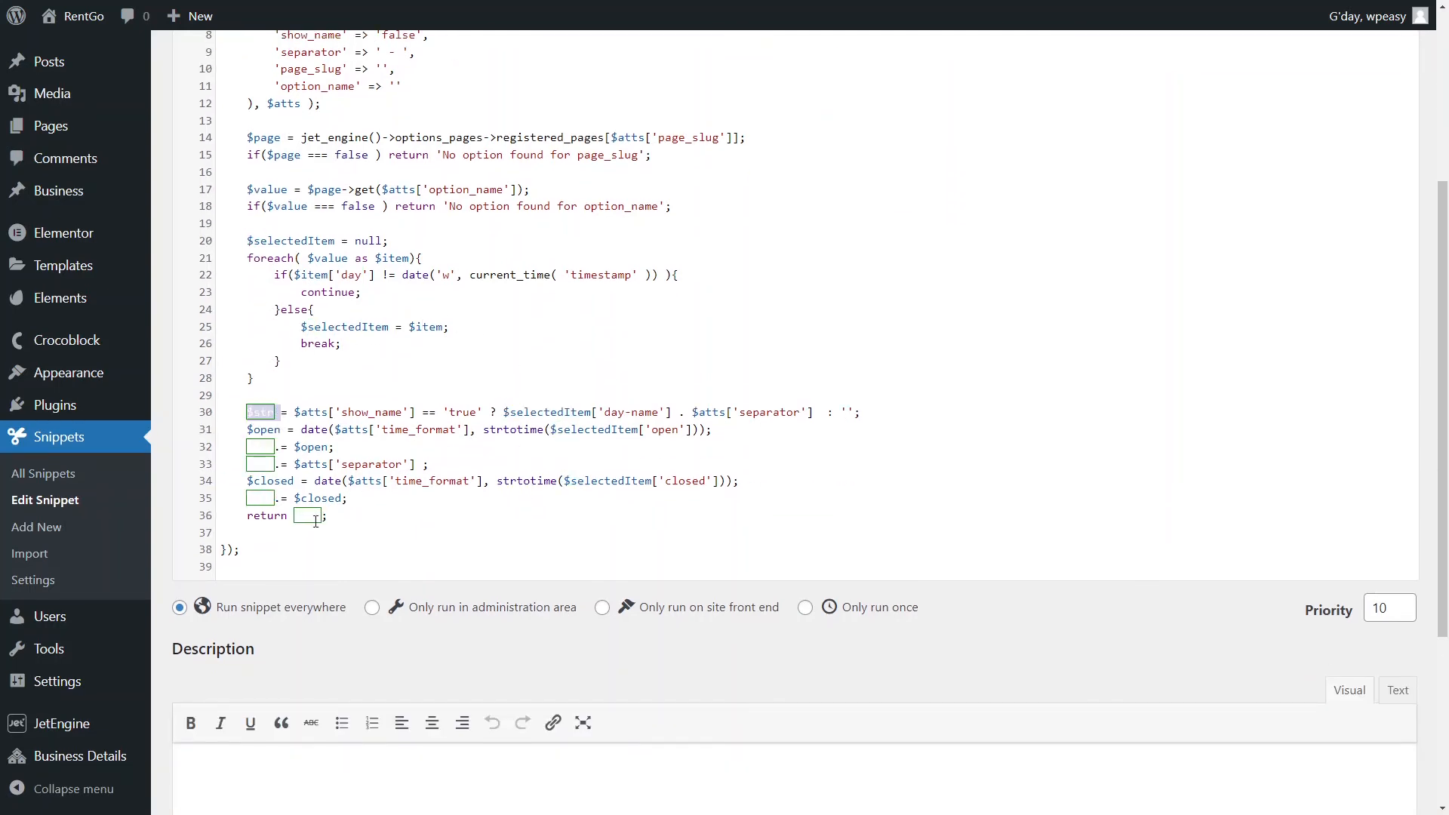
{"action": "left_click", "coordinate": [418, 520]}
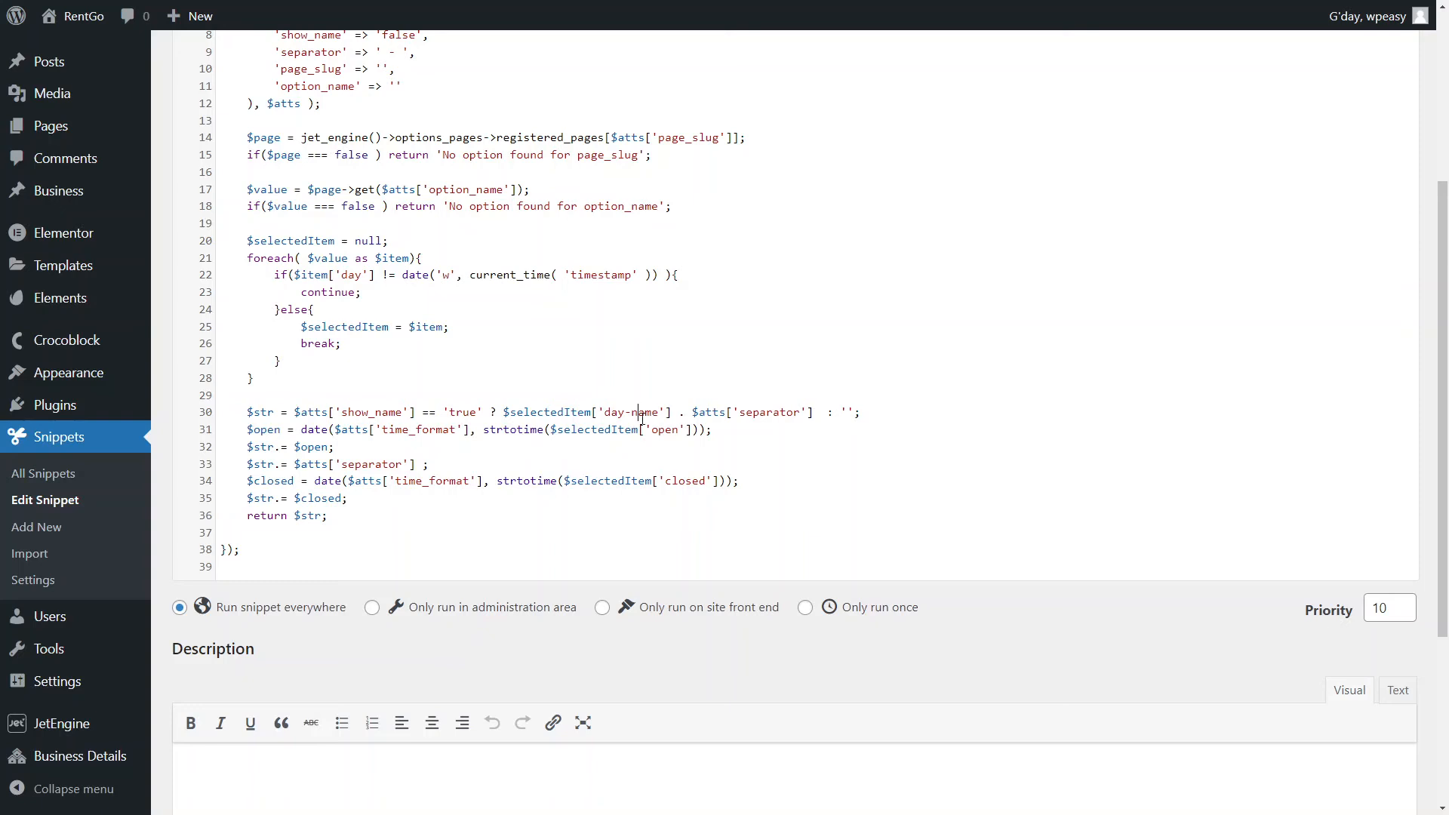
{"action": "double_click", "coordinate": [682, 415]}
{"action": "left_click", "coordinate": [771, 450]}
{"action": "double_click", "coordinate": [825, 411]}
{"action": "left_click", "coordinate": [820, 415]}
{"action": "left_click_drag", "start_coordinate": [247, 414], "coordinate": [502, 413]}
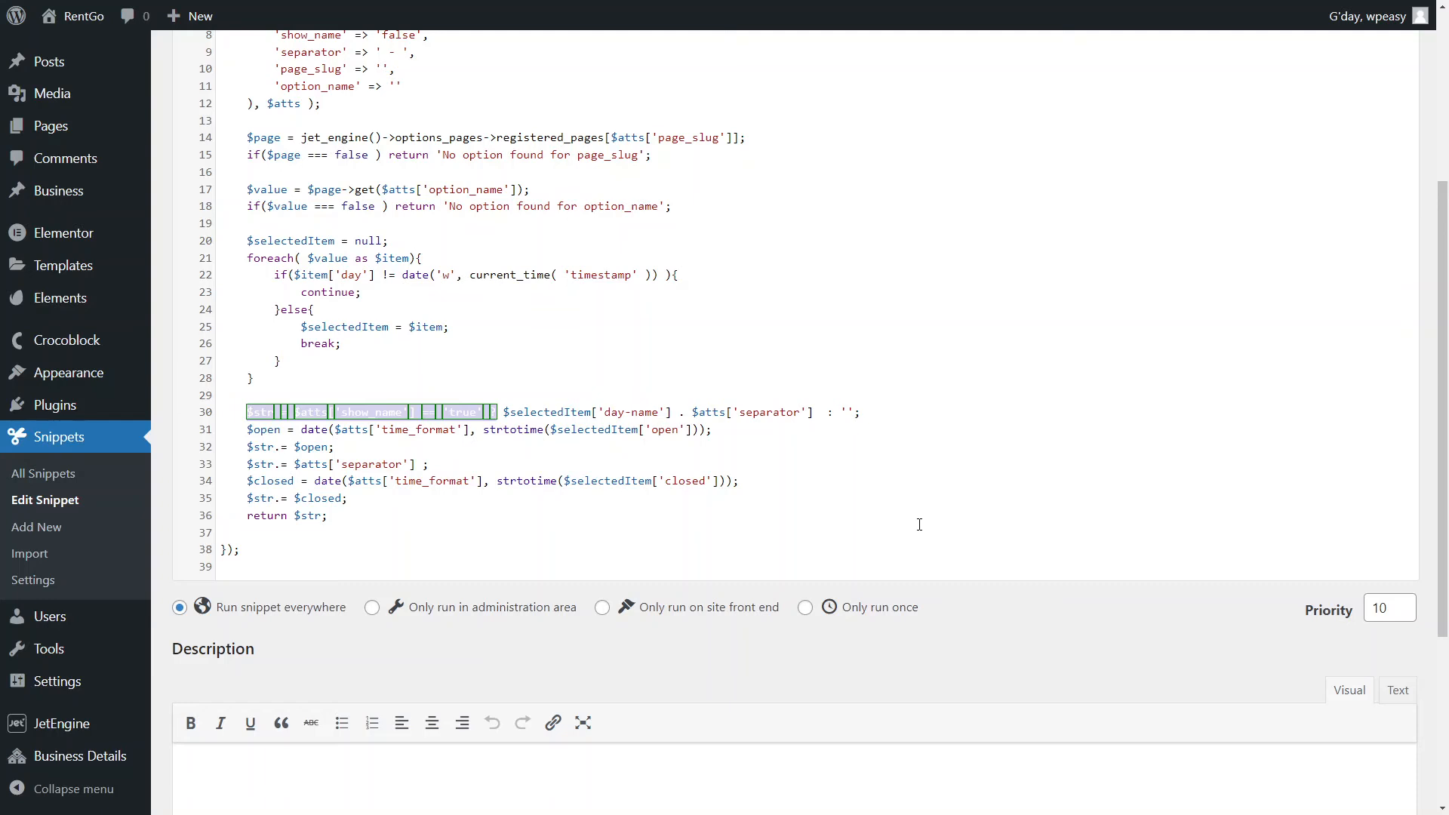
{"action": "left_click", "coordinate": [891, 495]}
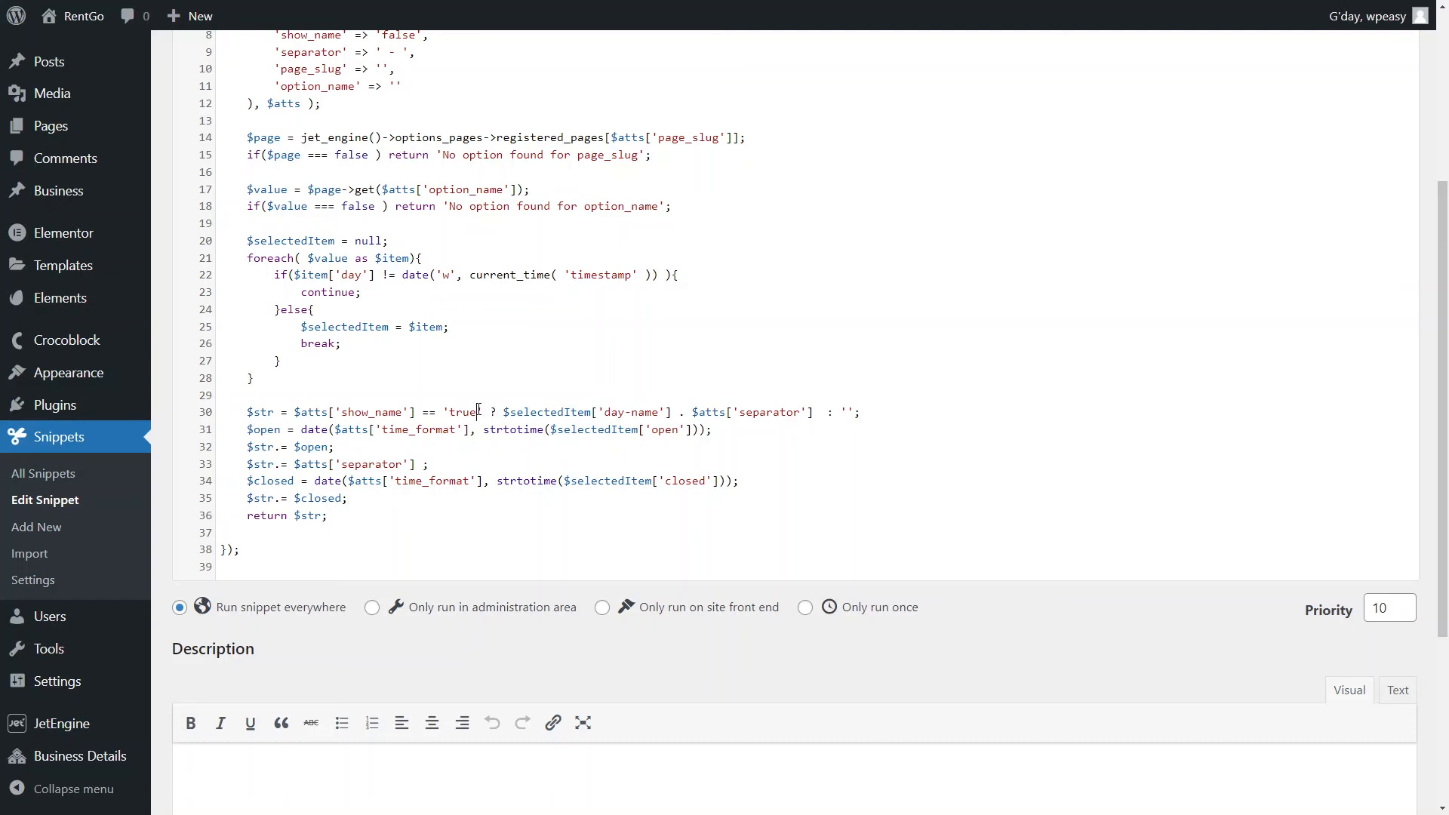
- Examine each part of line 30's ternary: the show_name condition, $selectedItem['day-name'] and the empty-string fallback
{"action": "left_click_drag", "start_coordinate": [483, 412], "coordinate": [298, 416]}
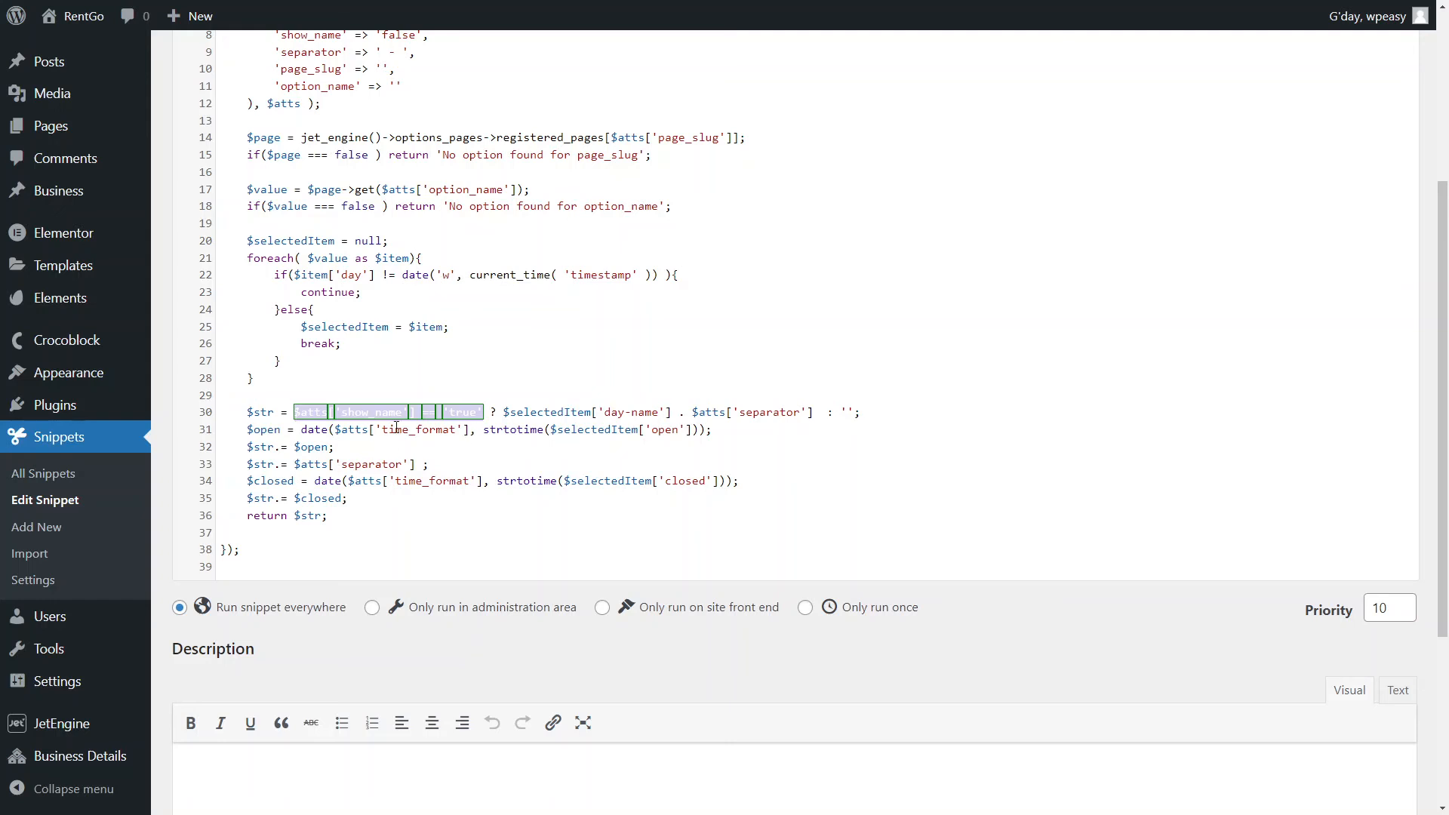
{"action": "left_click", "coordinate": [504, 412]}
{"action": "left_click_drag", "start_coordinate": [504, 412], "coordinate": [674, 415]}
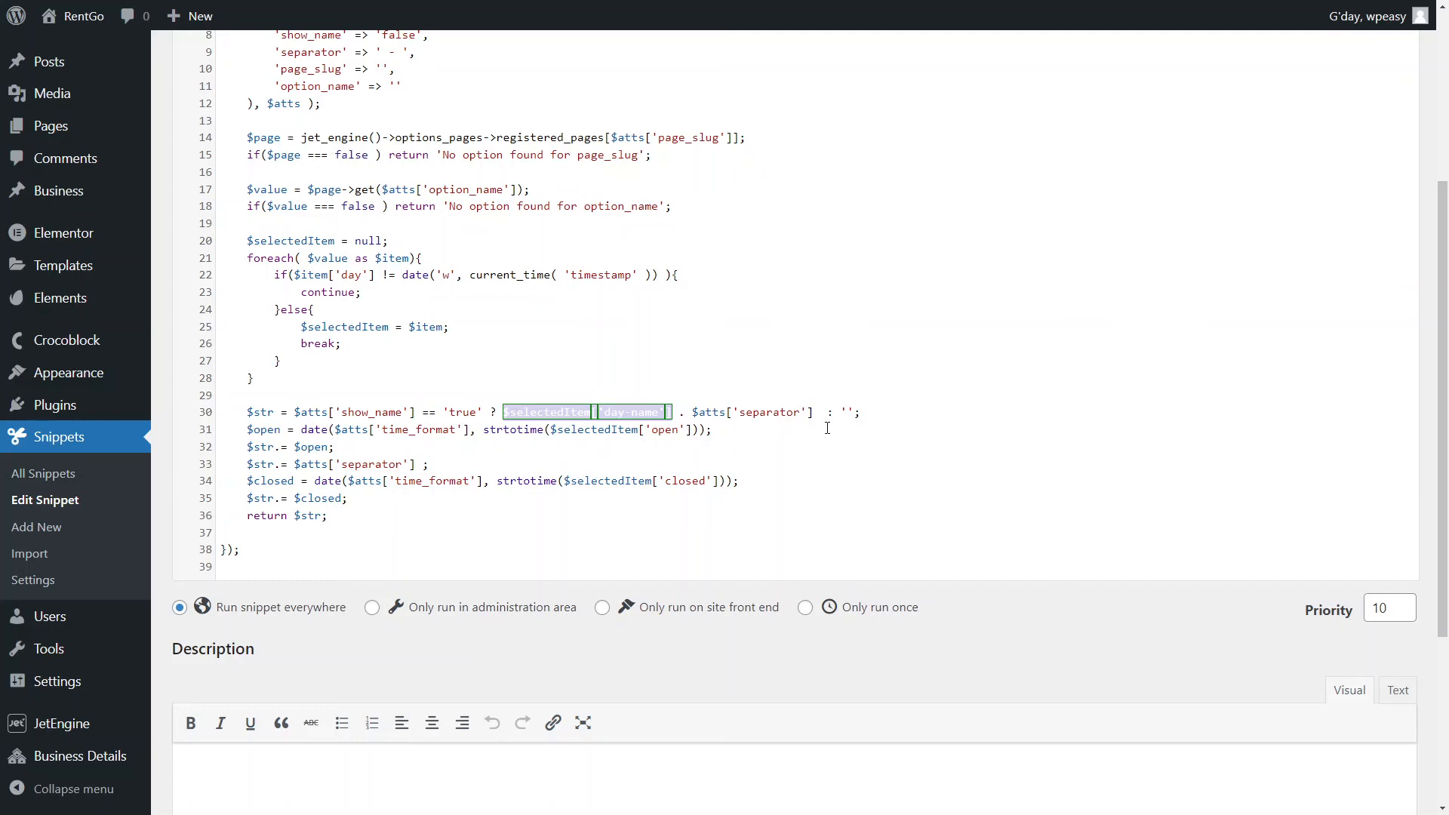
{"action": "left_click", "coordinate": [868, 409]}
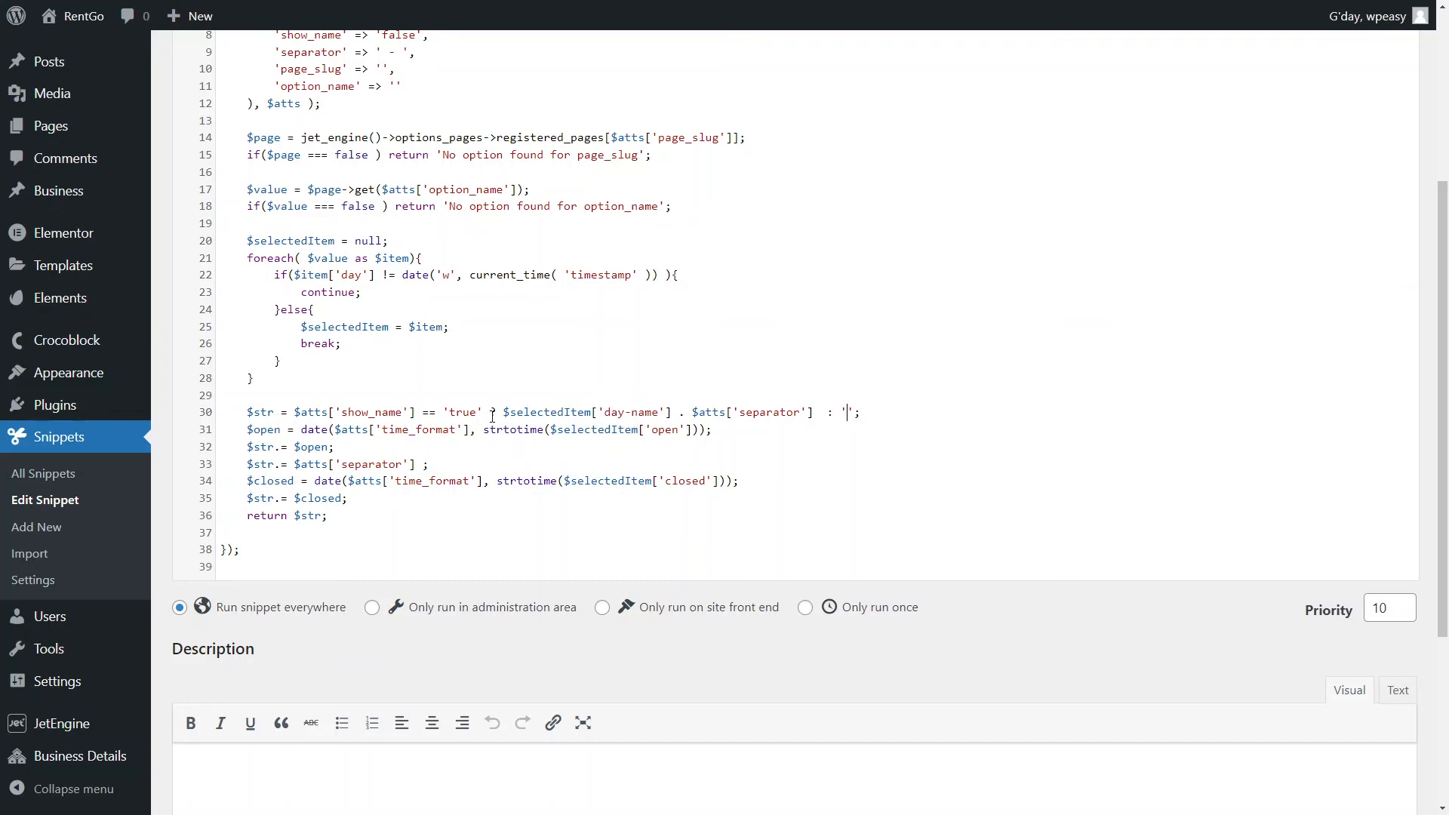
- Remove the quotes around 'true' in the show_name comparison on line 30 and put them back
{"action": "double_click", "coordinate": [460, 412]}
{"action": "left_click", "coordinate": [450, 413]}
{"action": "key", "text": "BackSpace"}
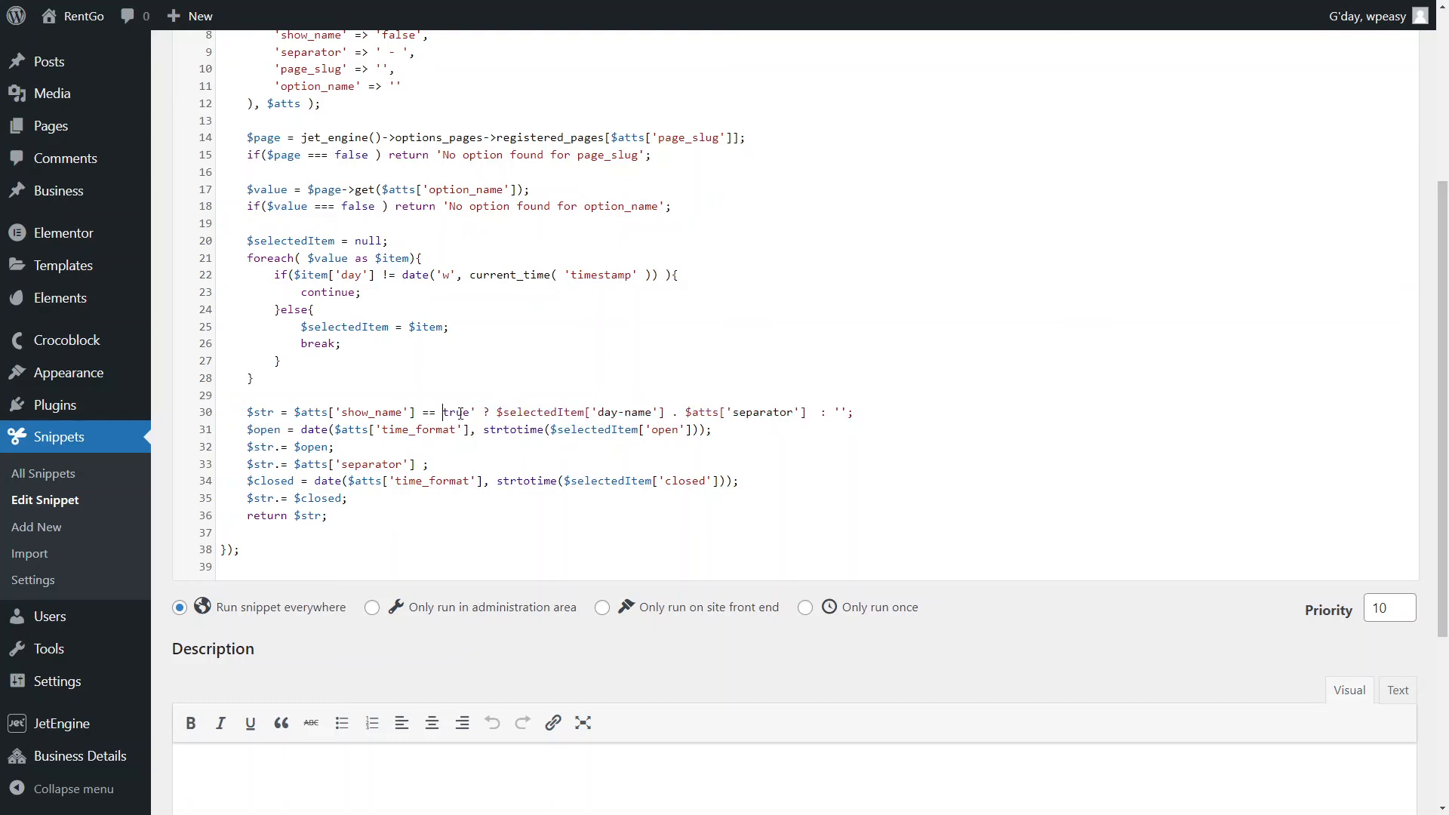
{"action": "left_click", "coordinate": [477, 412]}
{"action": "key", "text": "BackSpace"}
{"action": "double_click", "coordinate": [460, 415]}
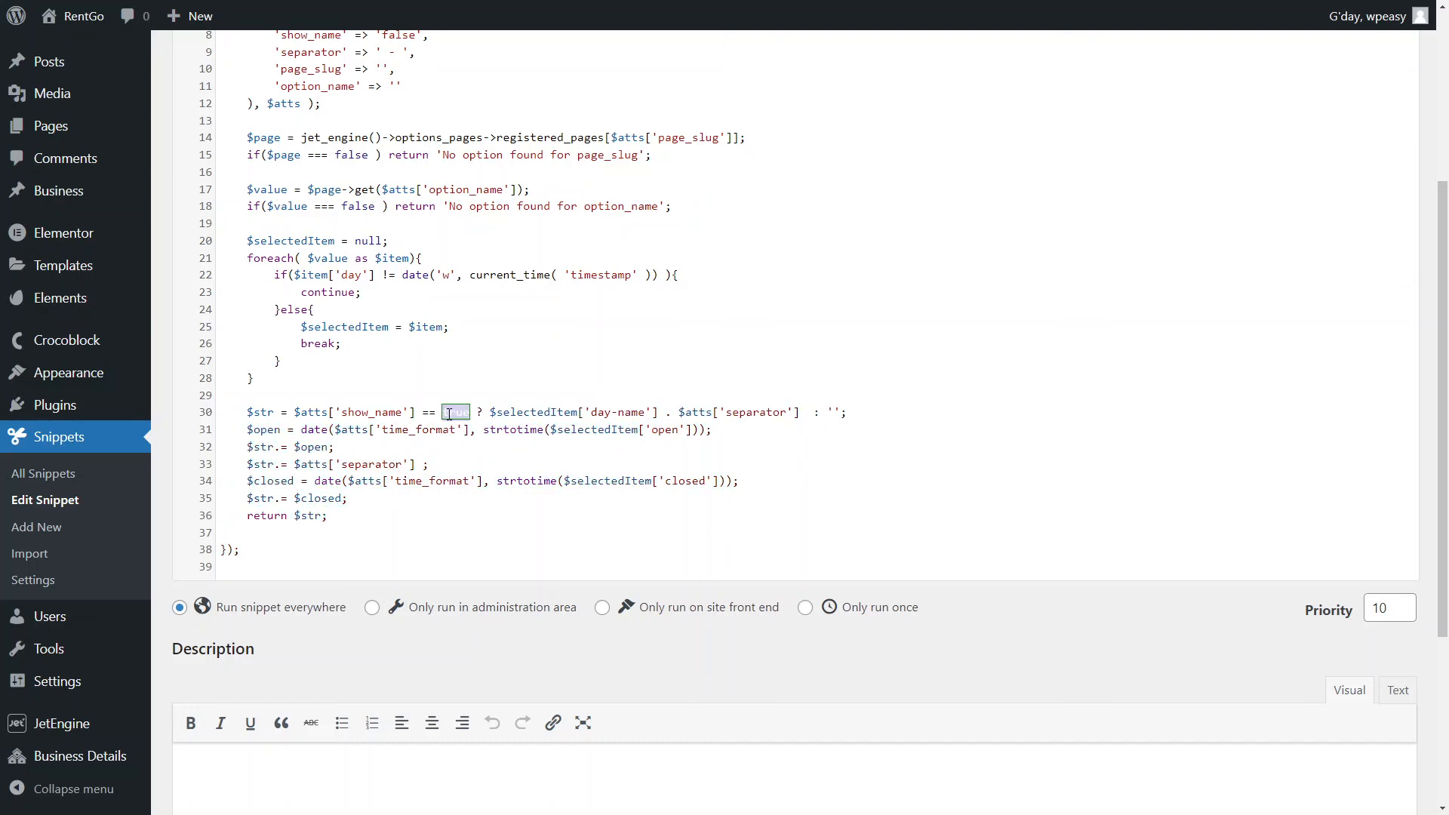
{"action": "left_click", "coordinate": [449, 414]}
{"action": "type", "text": "'"}
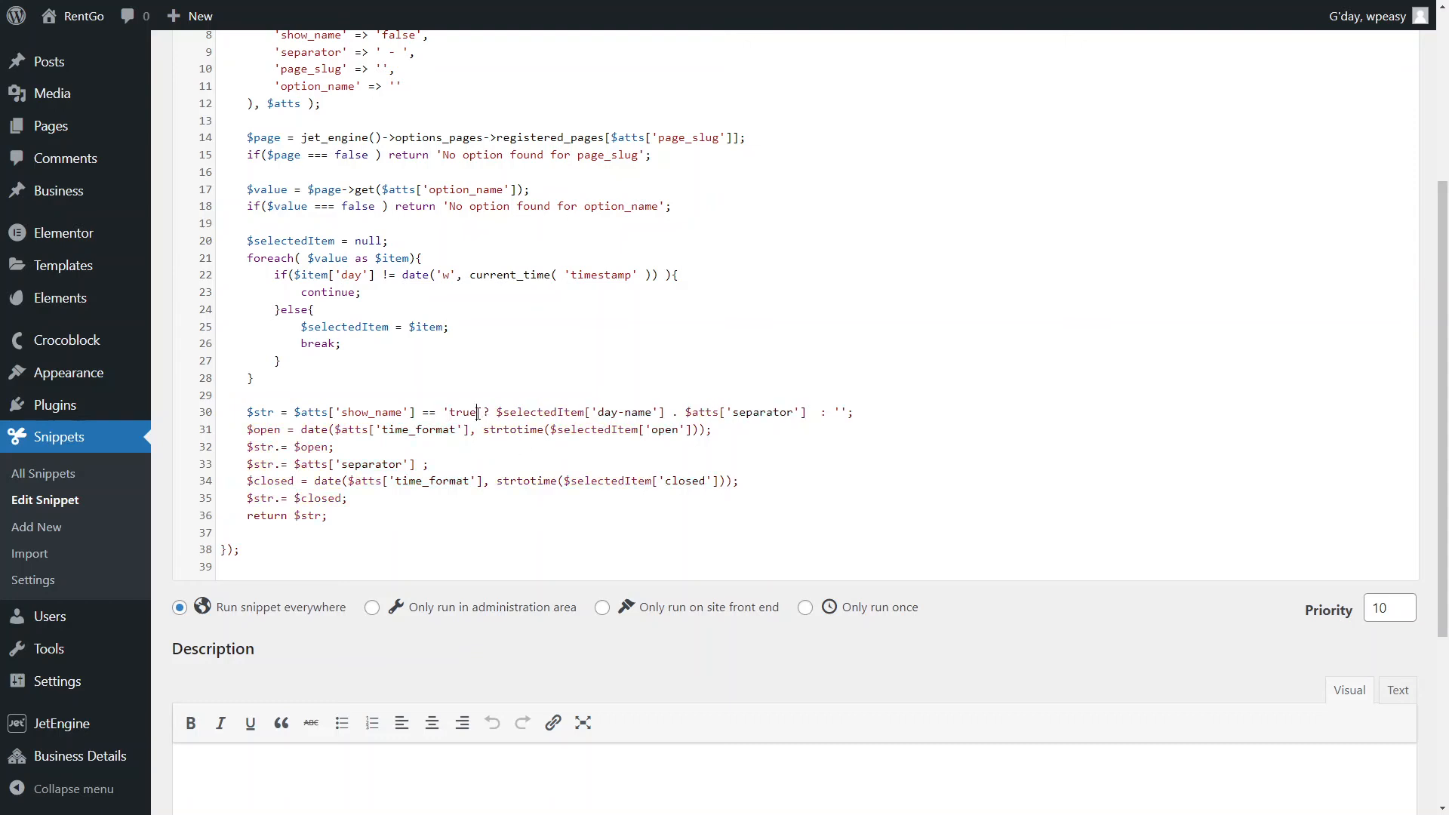
{"action": "type", "text": "'"}
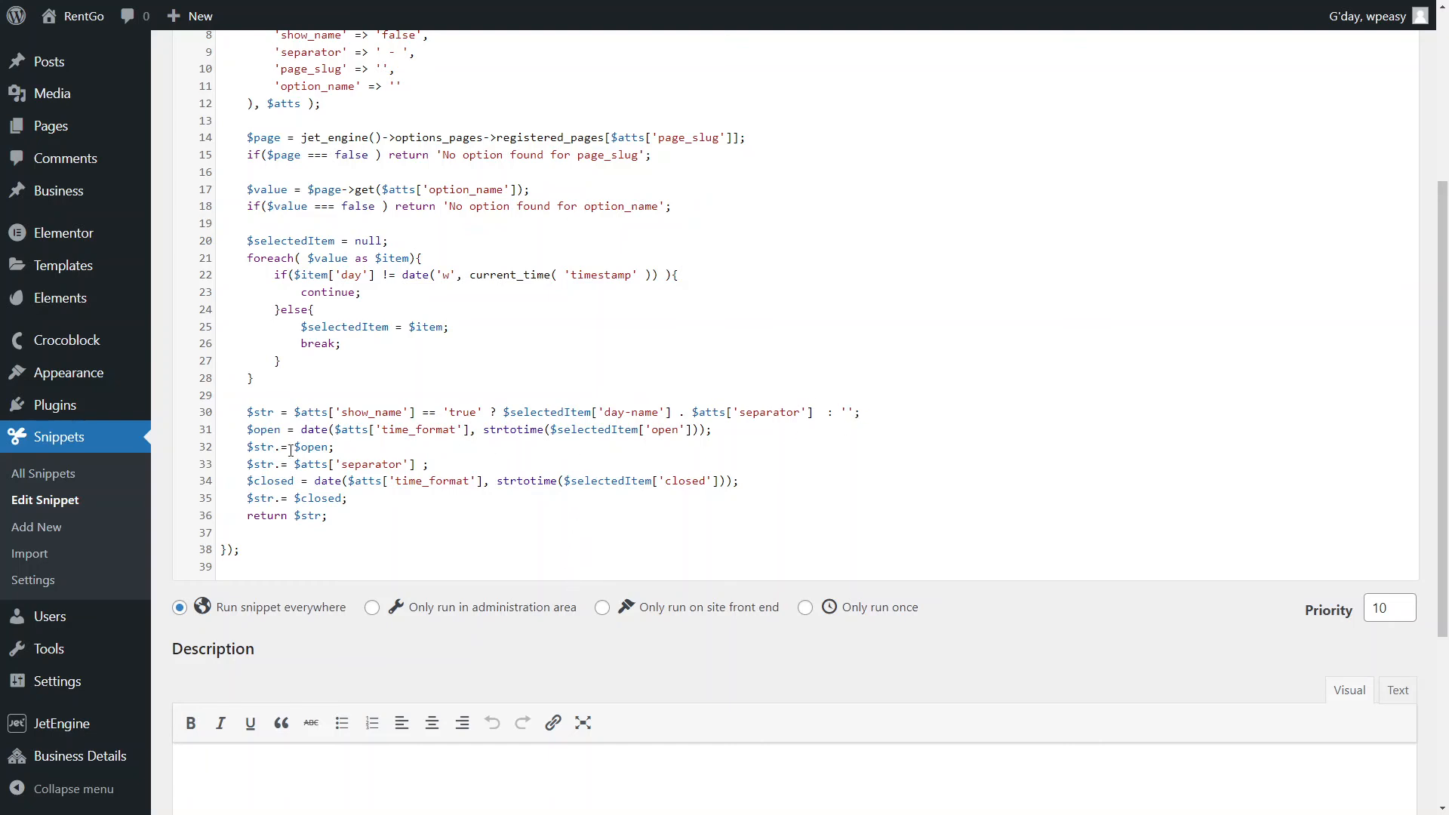
- Examine the time_format attribute in the $open date call and compare it with the shortcode defaults
{"action": "double_click", "coordinate": [279, 427]}
{"action": "left_click", "coordinate": [360, 430]}
{"action": "left_click_drag", "start_coordinate": [304, 432], "coordinate": [438, 430]}
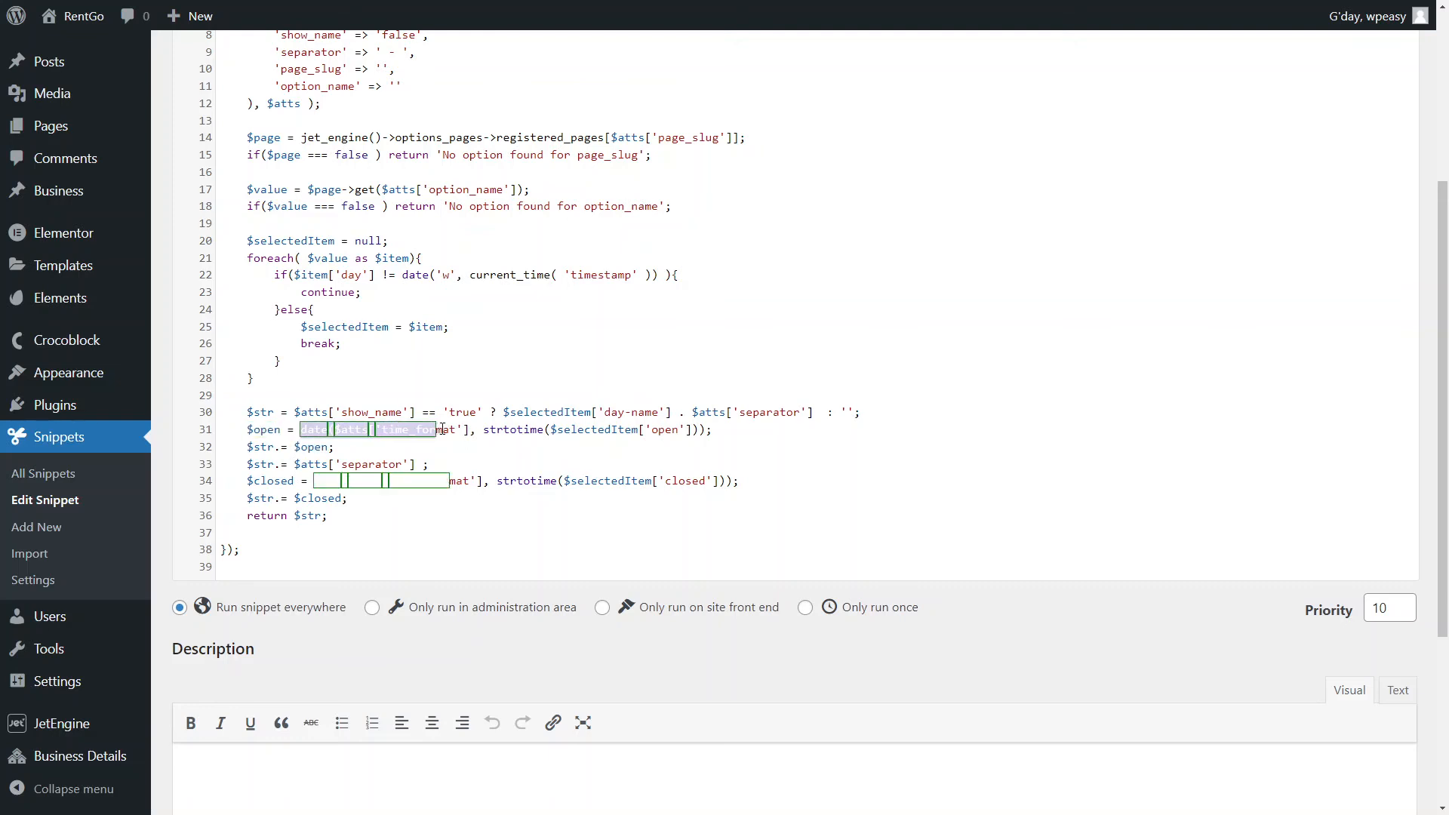
{"action": "double_click", "coordinate": [438, 430]}
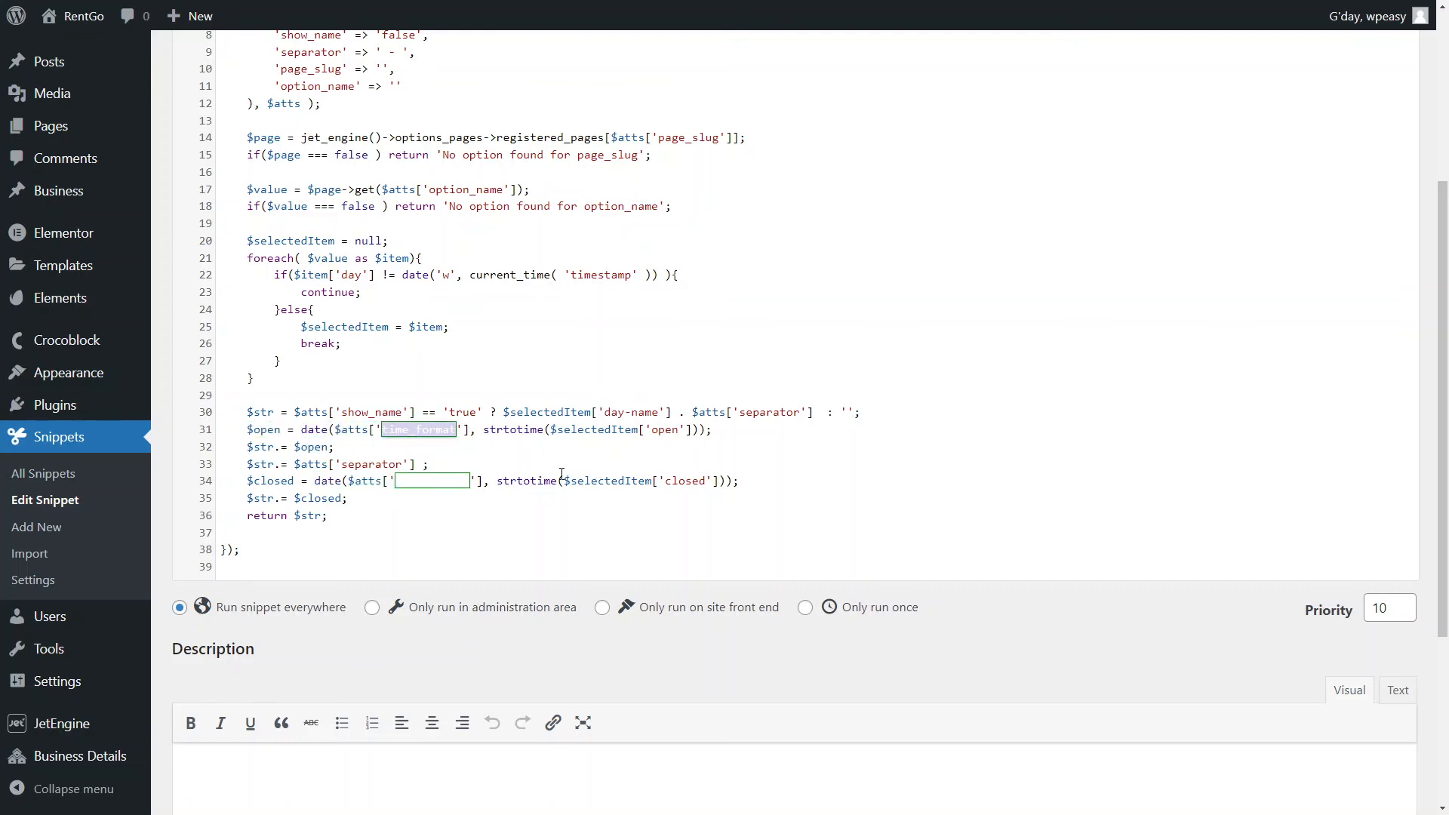
{"action": "scroll", "coordinate": [562, 474], "scroll_direction": "up", "scroll_amount": 3}
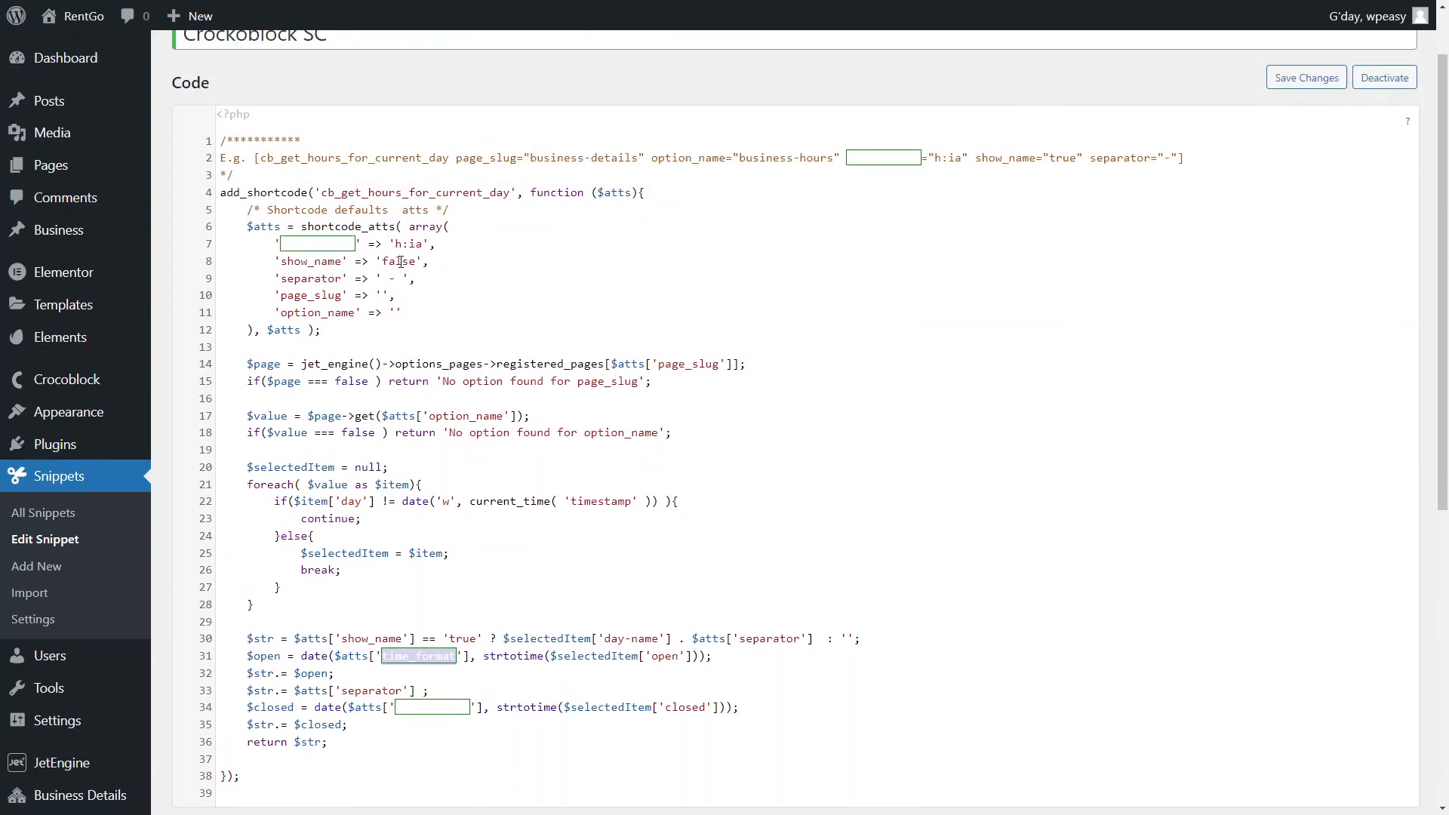
{"action": "scroll", "coordinate": [533, 332], "scroll_direction": "down", "scroll_amount": 2}
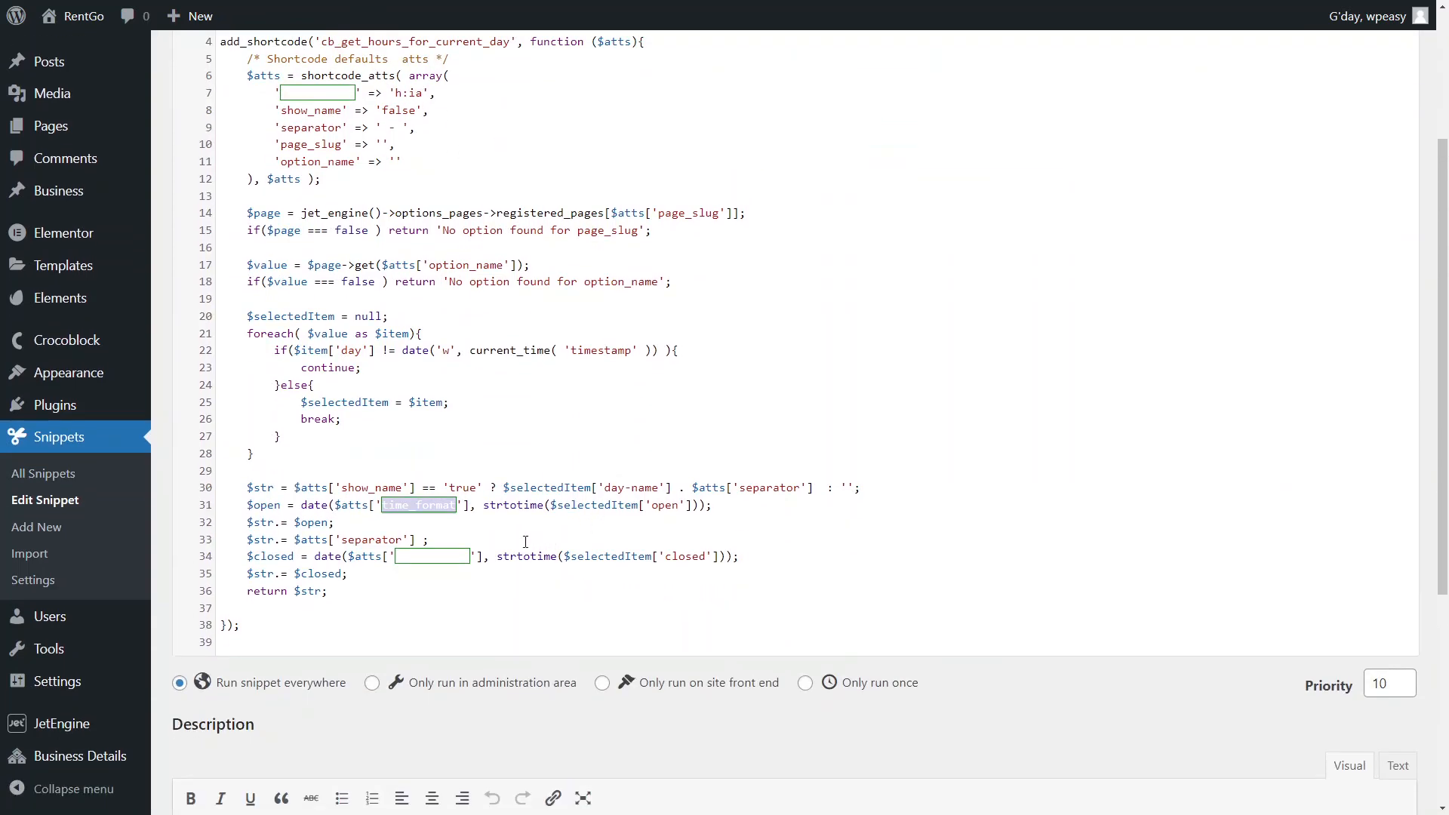
- Examine the strtotime($selectedItem['open']) argument on line 31 and its 'open' key
{"action": "left_click", "coordinate": [508, 507]}
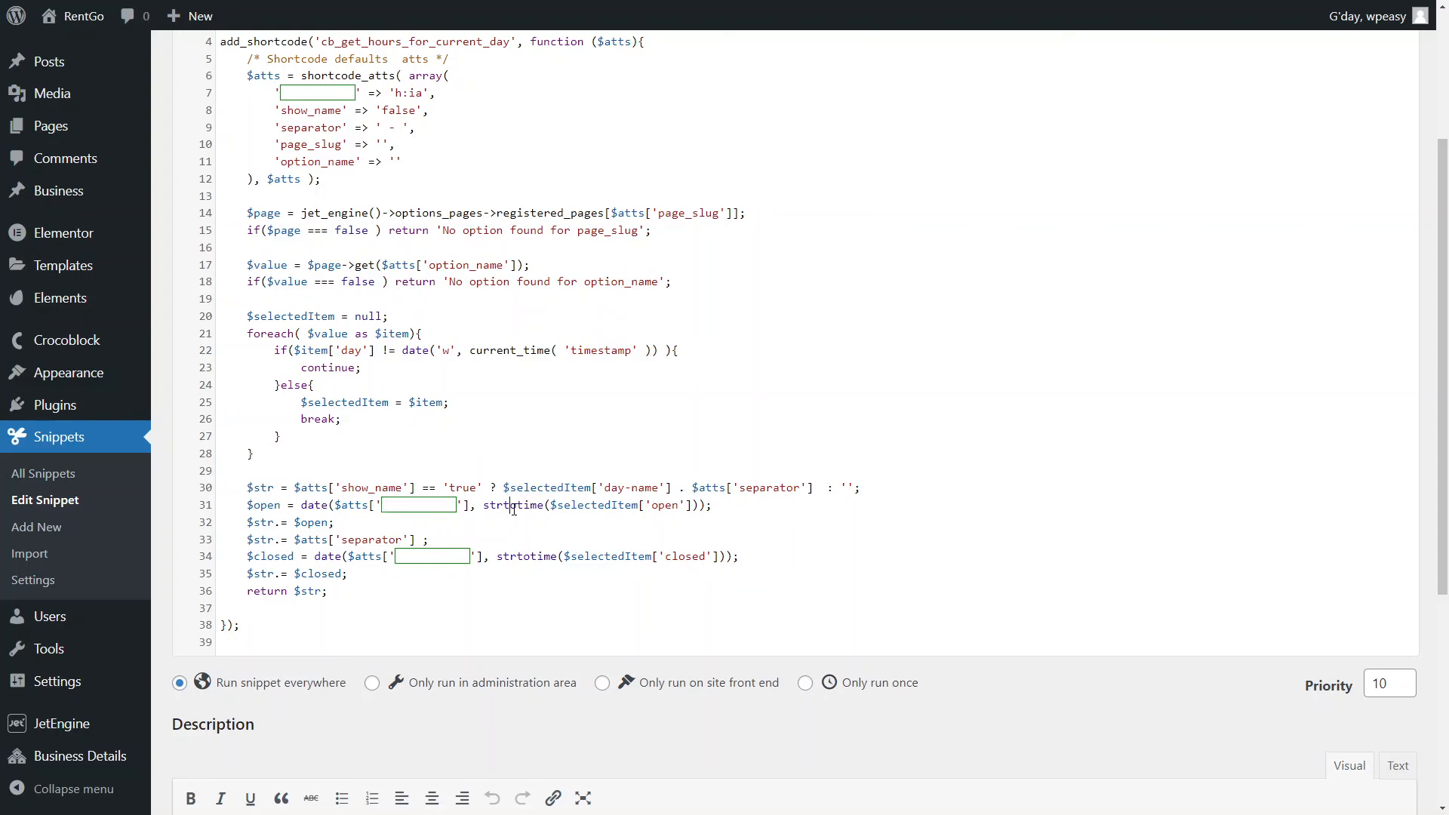
{"action": "left_click", "coordinate": [599, 506]}
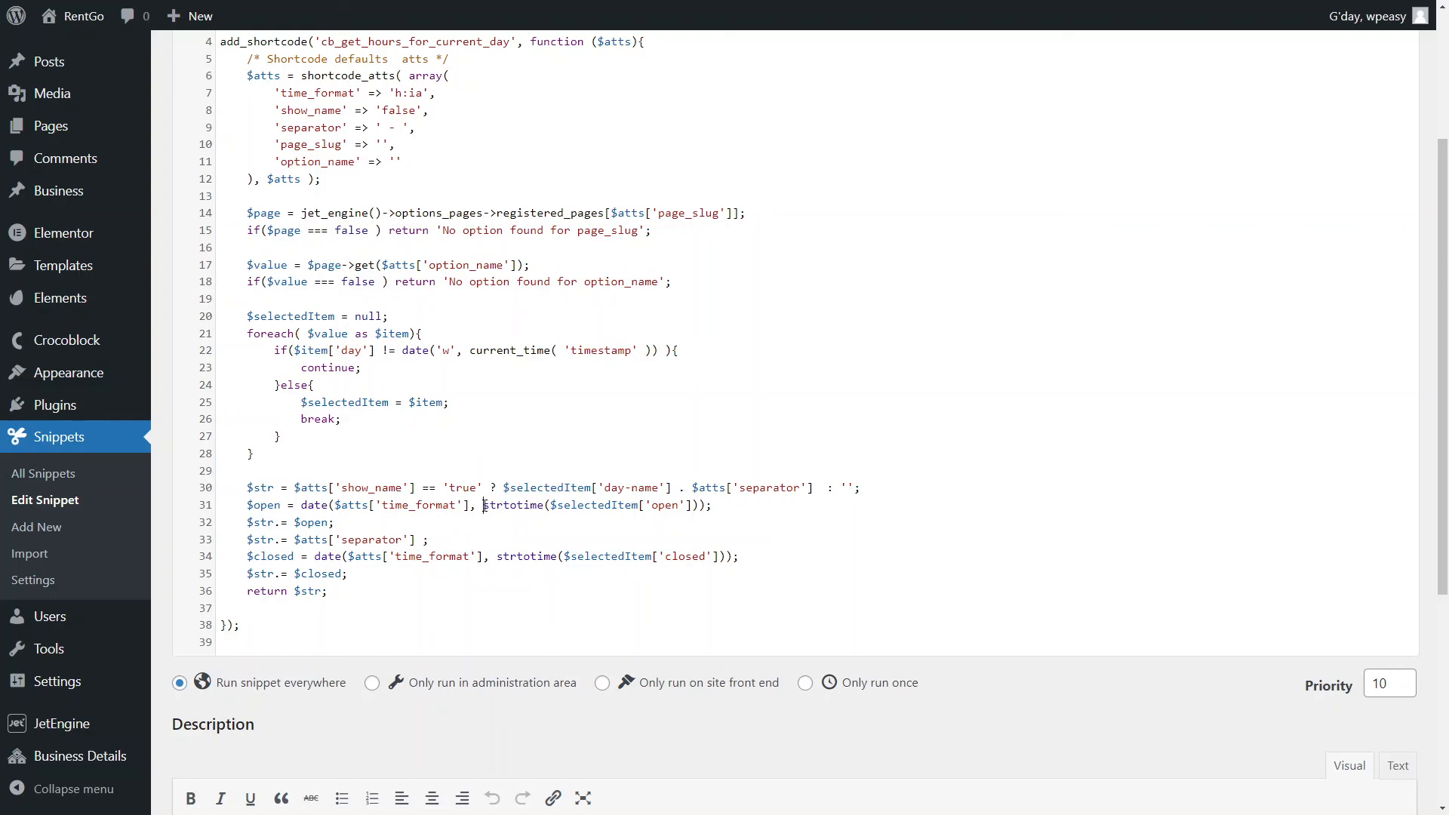
{"action": "left_click_drag", "start_coordinate": [484, 505], "coordinate": [700, 505]}
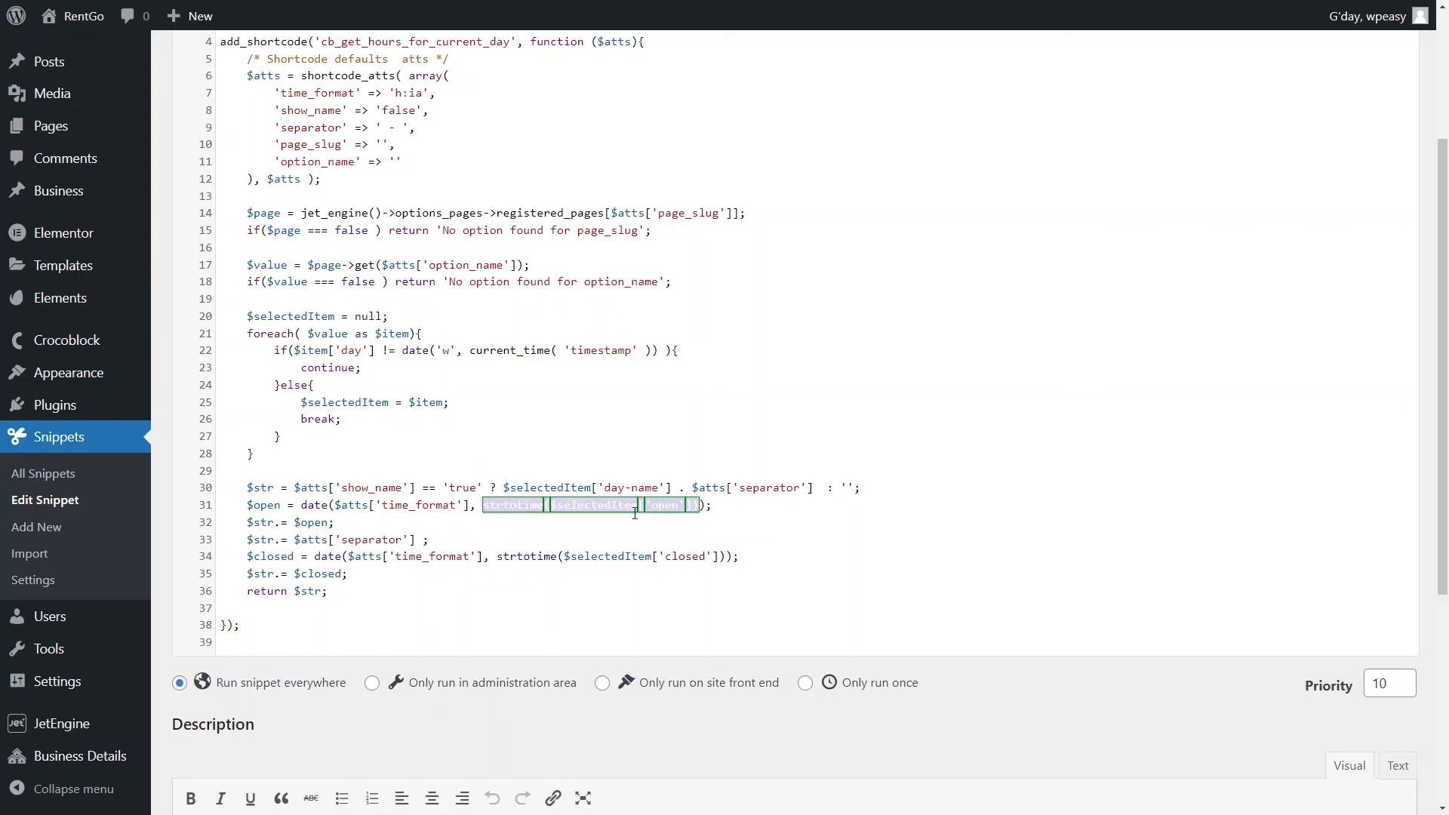
{"action": "double_click", "coordinate": [664, 505]}
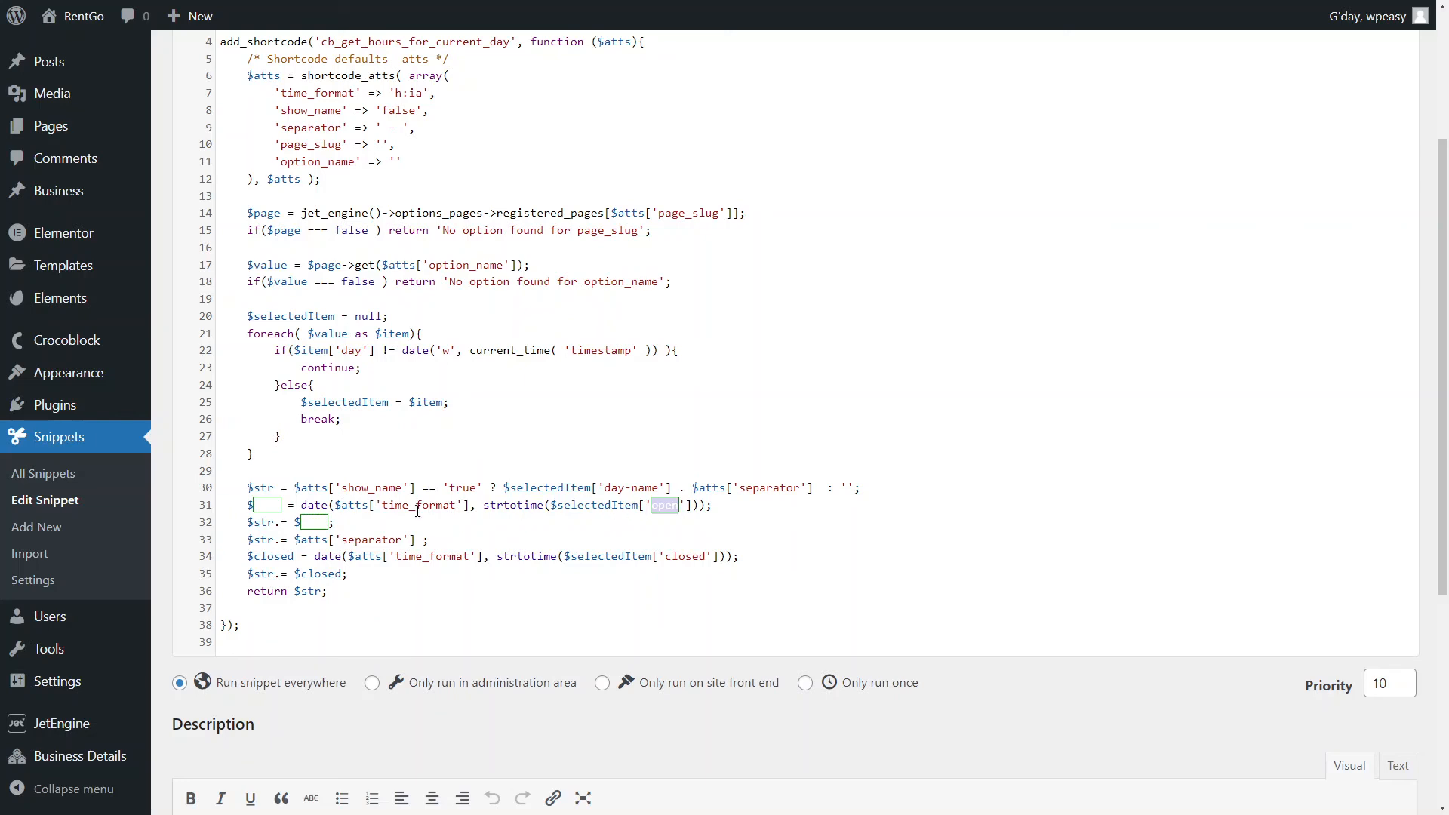
- Examine the separator concatenation on line 33, the $closed assignment on line 34 and the returned $str, and skim the whole snippet
{"action": "left_click", "coordinate": [455, 545]}
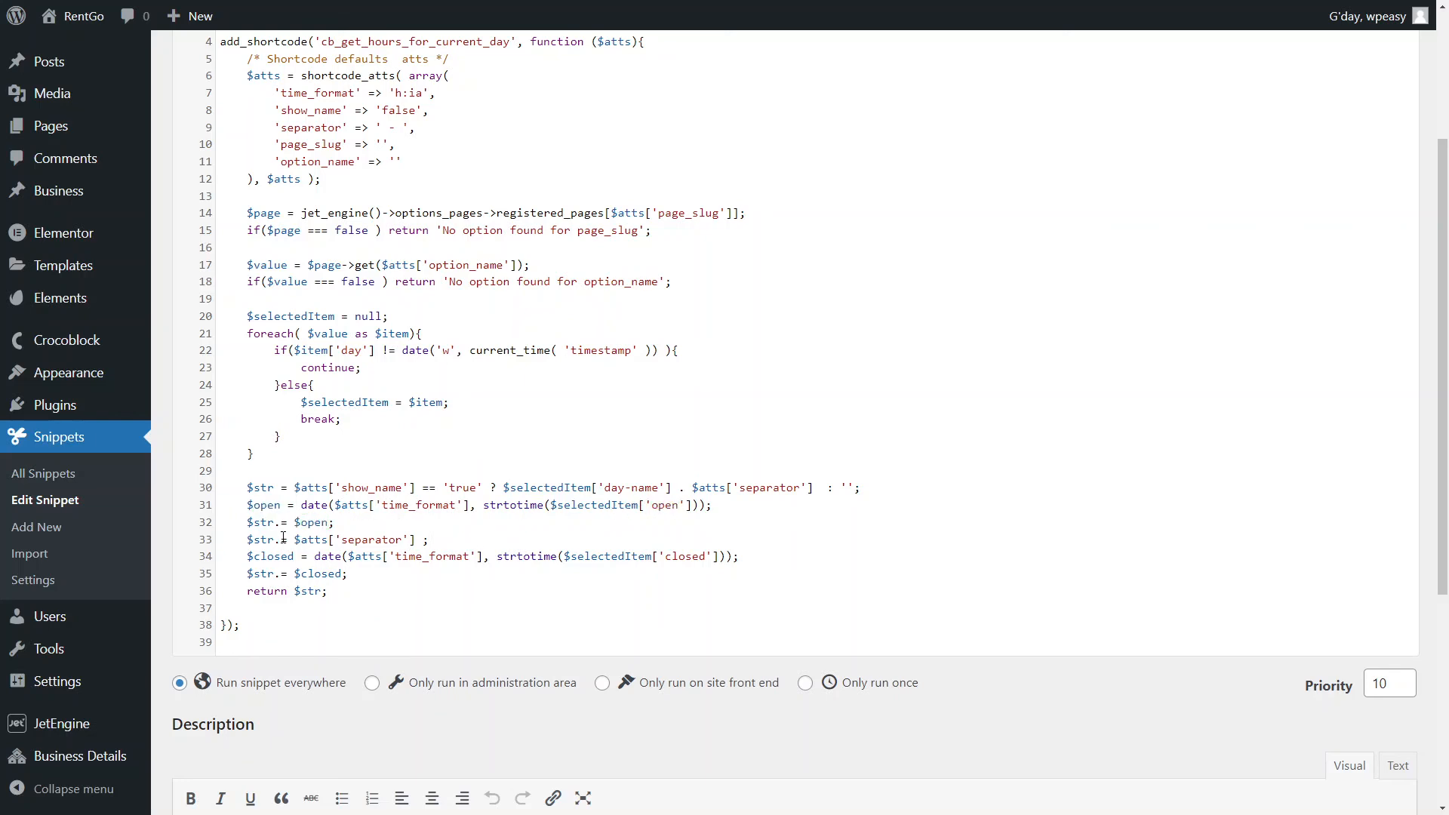
{"action": "left_click_drag", "start_coordinate": [249, 542], "coordinate": [427, 541]}
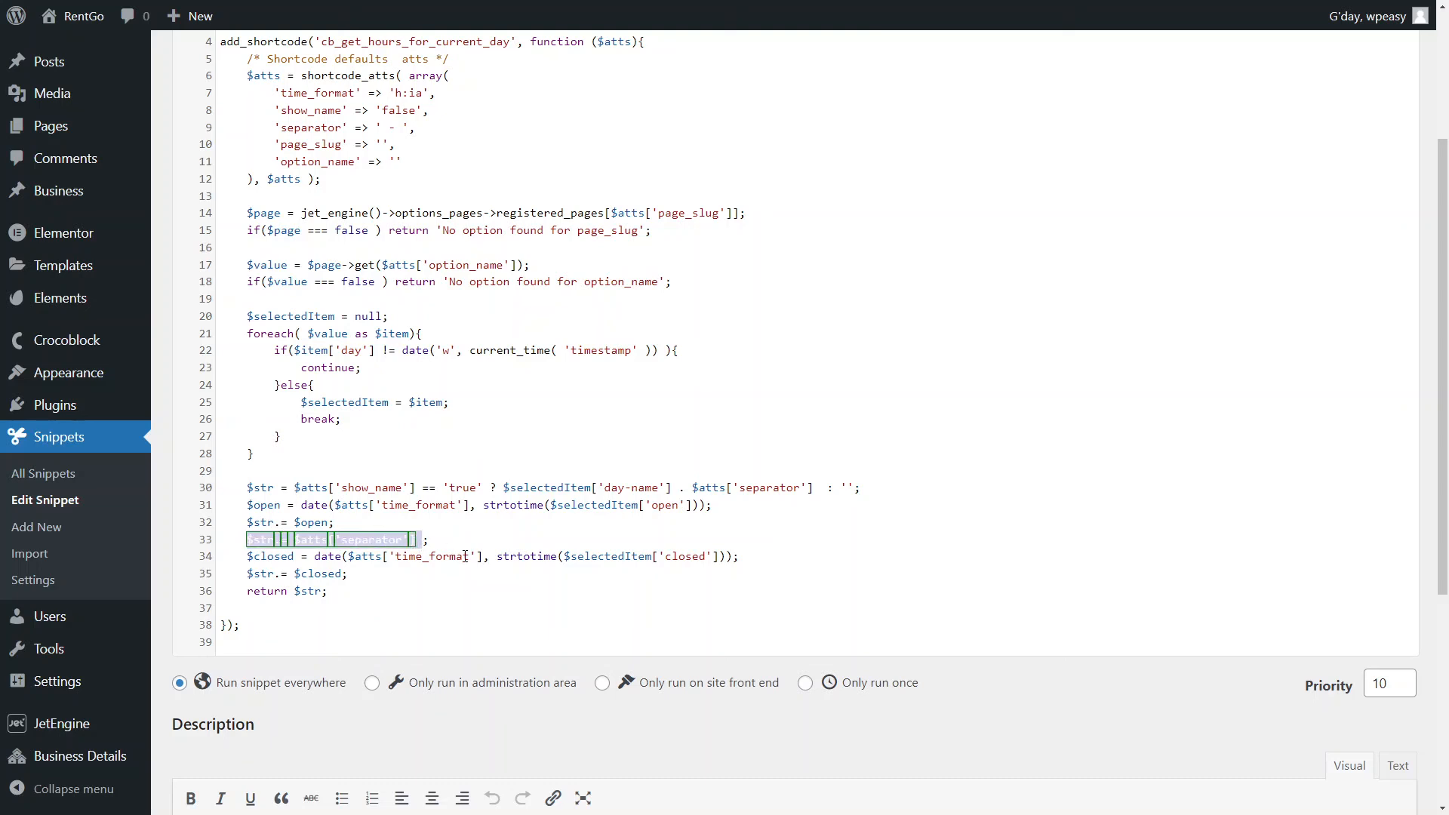
{"action": "left_click", "coordinate": [519, 557]}
{"action": "left_click_drag", "start_coordinate": [247, 557], "coordinate": [337, 564]}
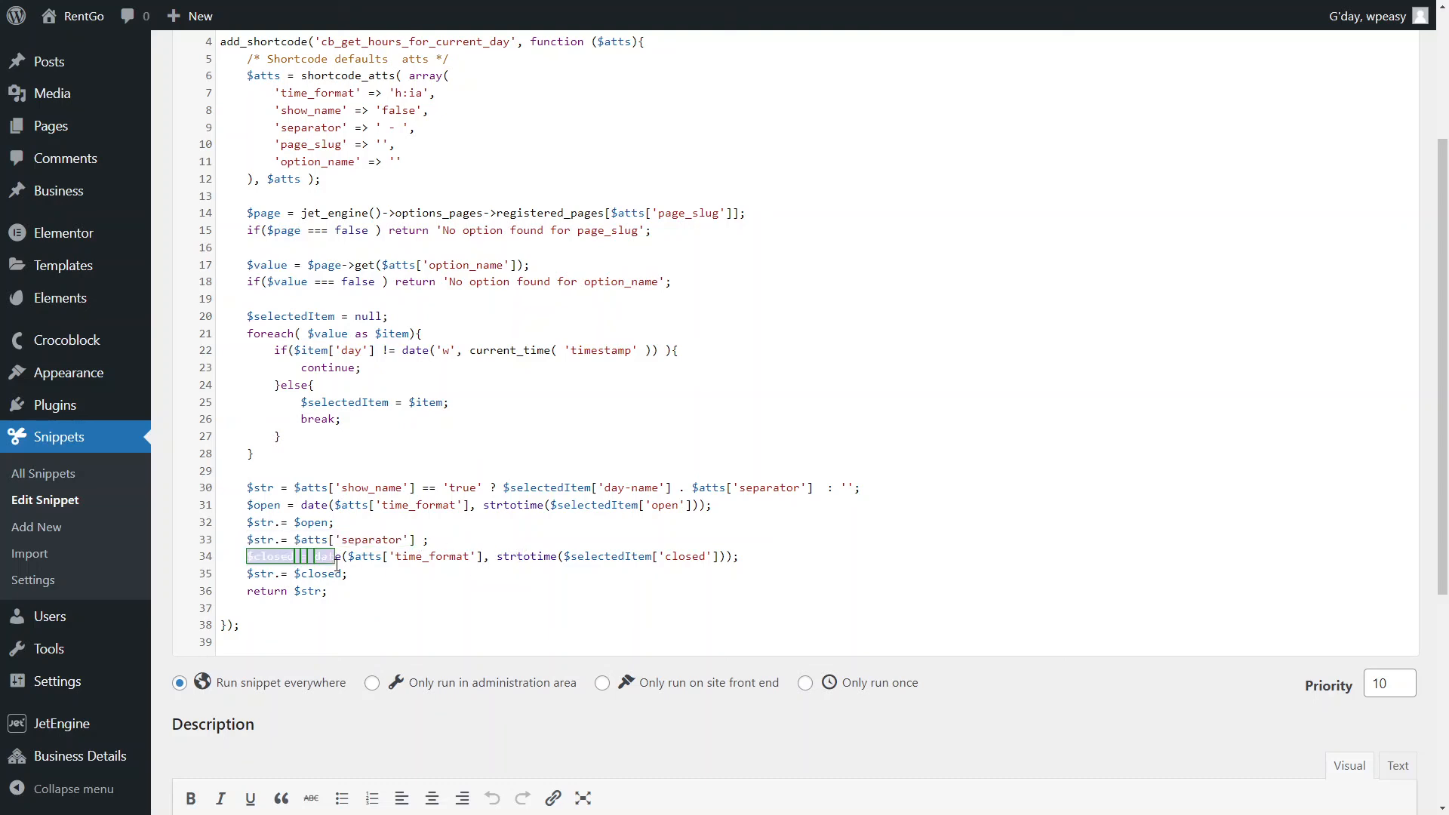
{"action": "double_click", "coordinate": [310, 592]}
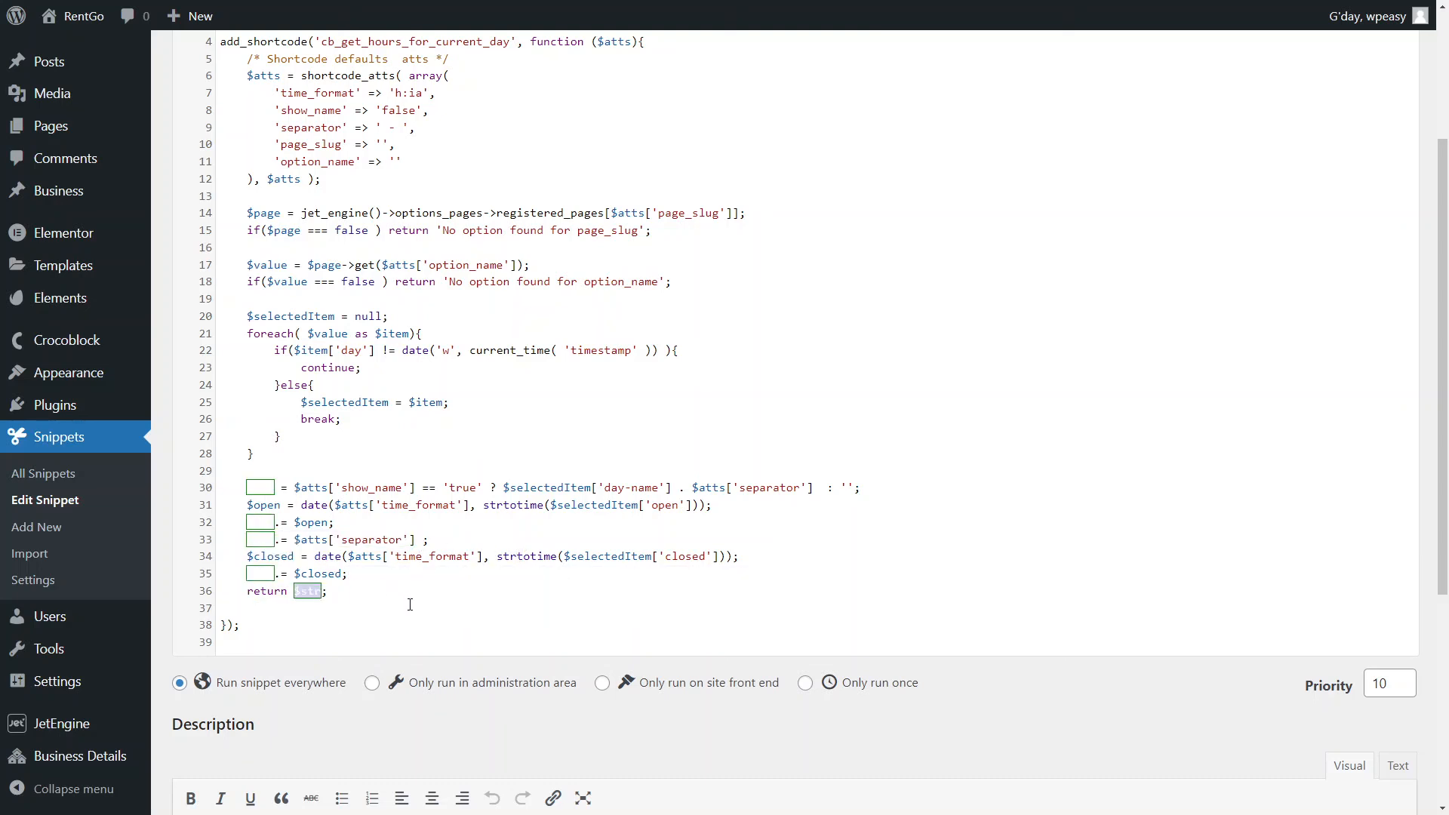
{"action": "scroll", "coordinate": [394, 664], "scroll_direction": "up", "scroll_amount": 3}
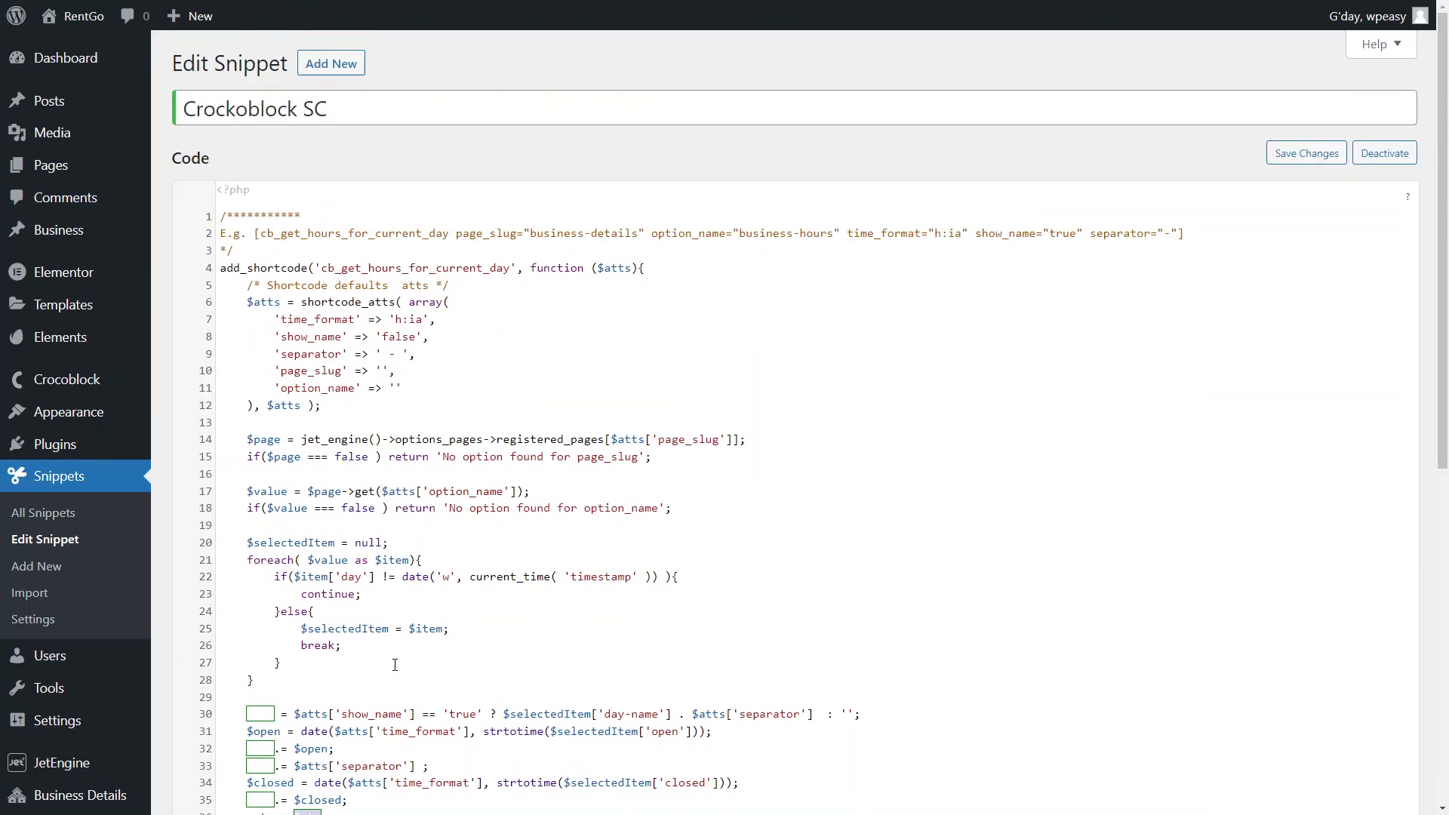
{"action": "scroll", "coordinate": [395, 663], "scroll_direction": "down", "scroll_amount": 4}
{"action": "scroll", "coordinate": [397, 670], "scroll_direction": "up", "scroll_amount": 4}
- Switch to the Elementor editor window and examine the shortcode in the Icon List widget's item text
{"action": "key", "text": "super+Tab"}
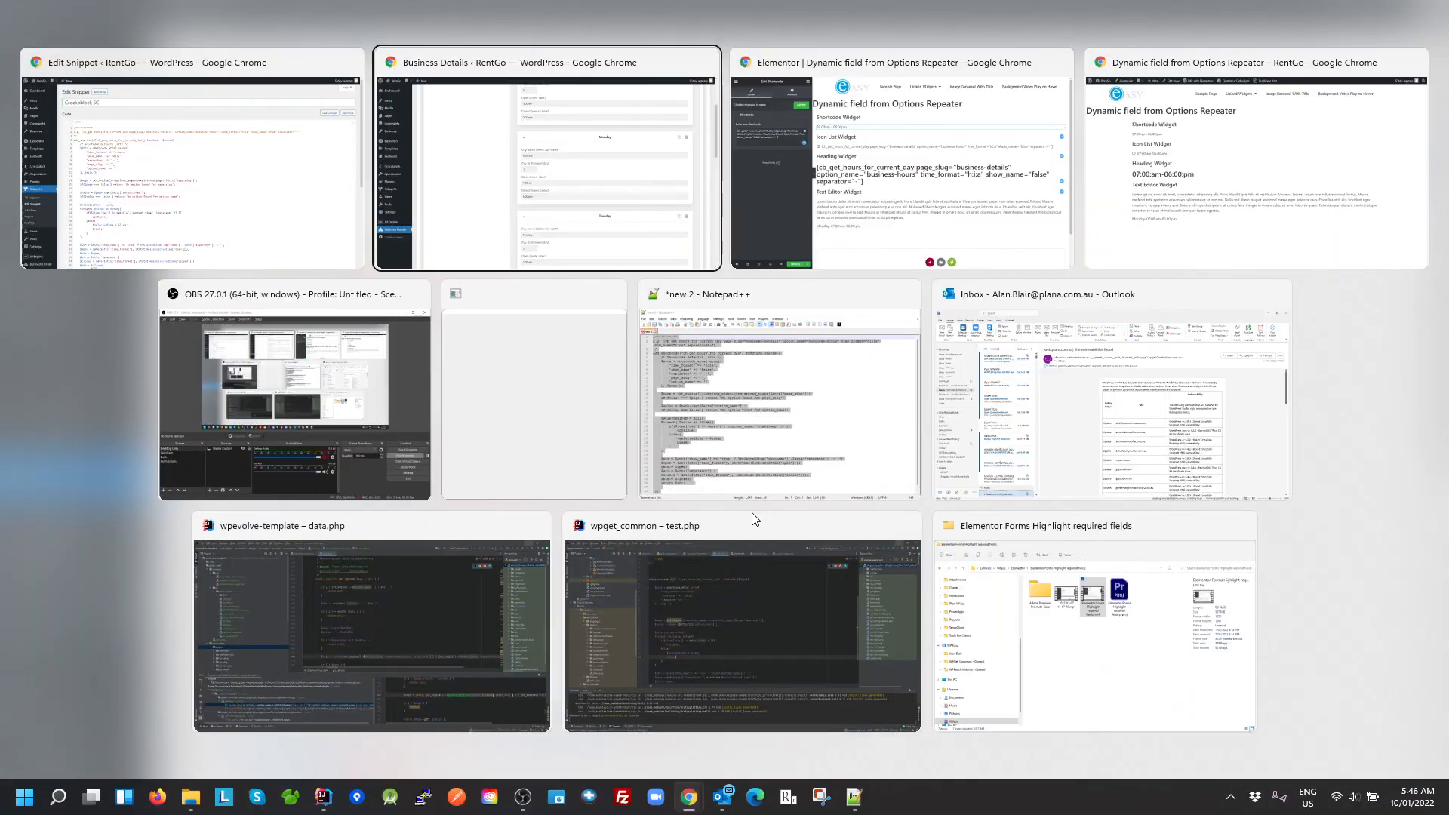
{"action": "key", "text": "Right"}
{"action": "key", "text": "Right"}
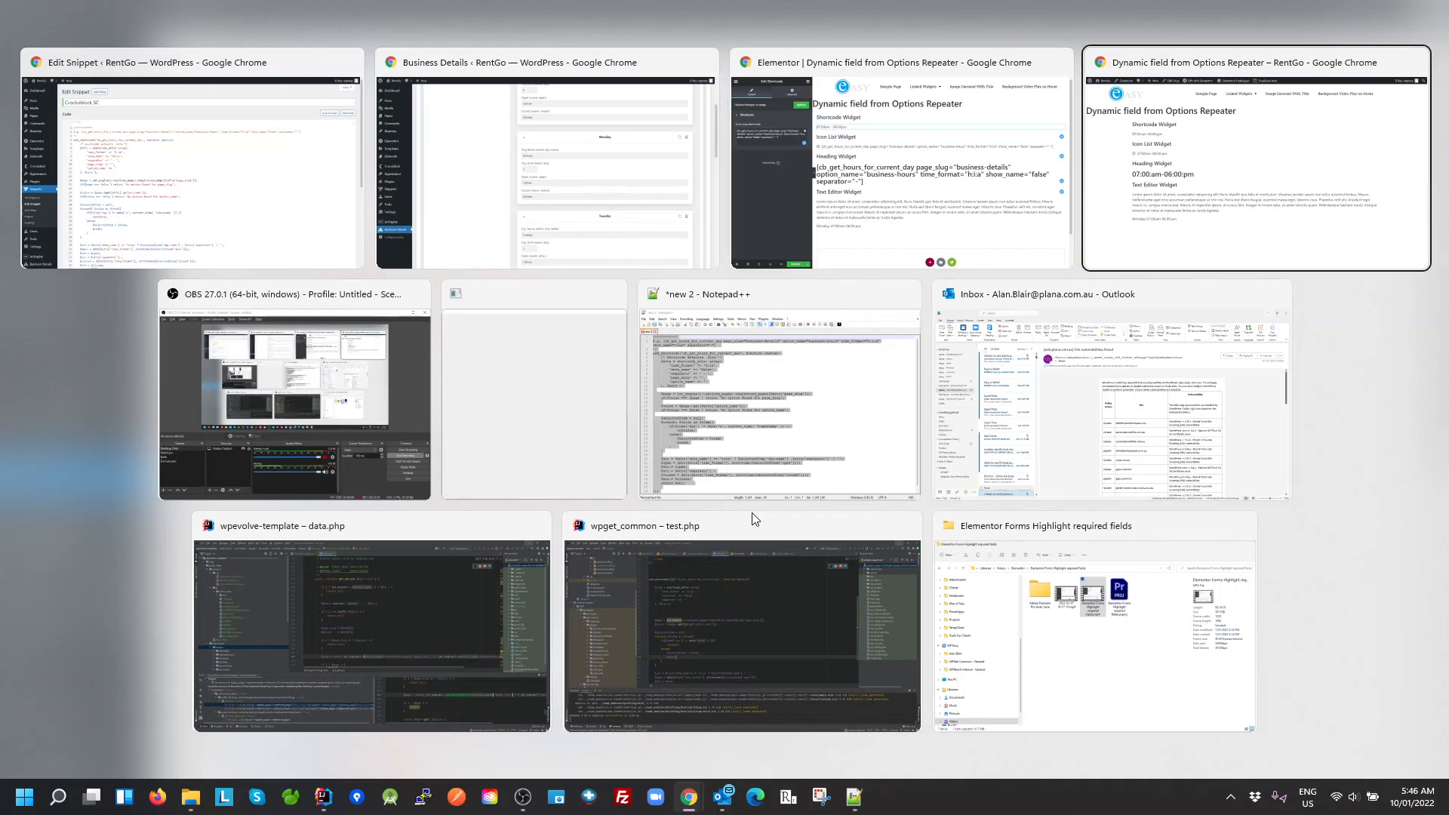
{"action": "left_click", "coordinate": [964, 172]}
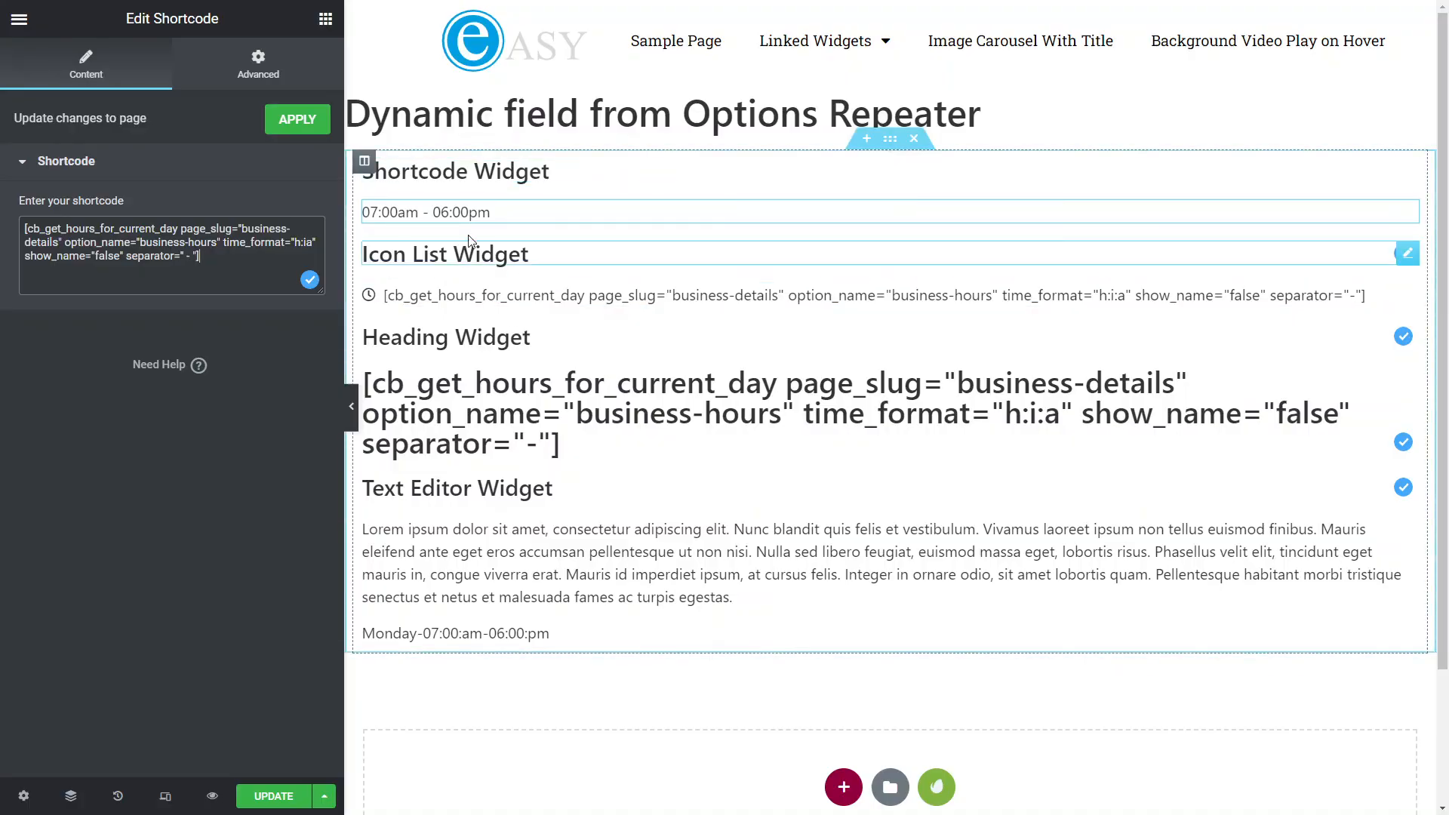
{"action": "left_click", "coordinate": [524, 255]}
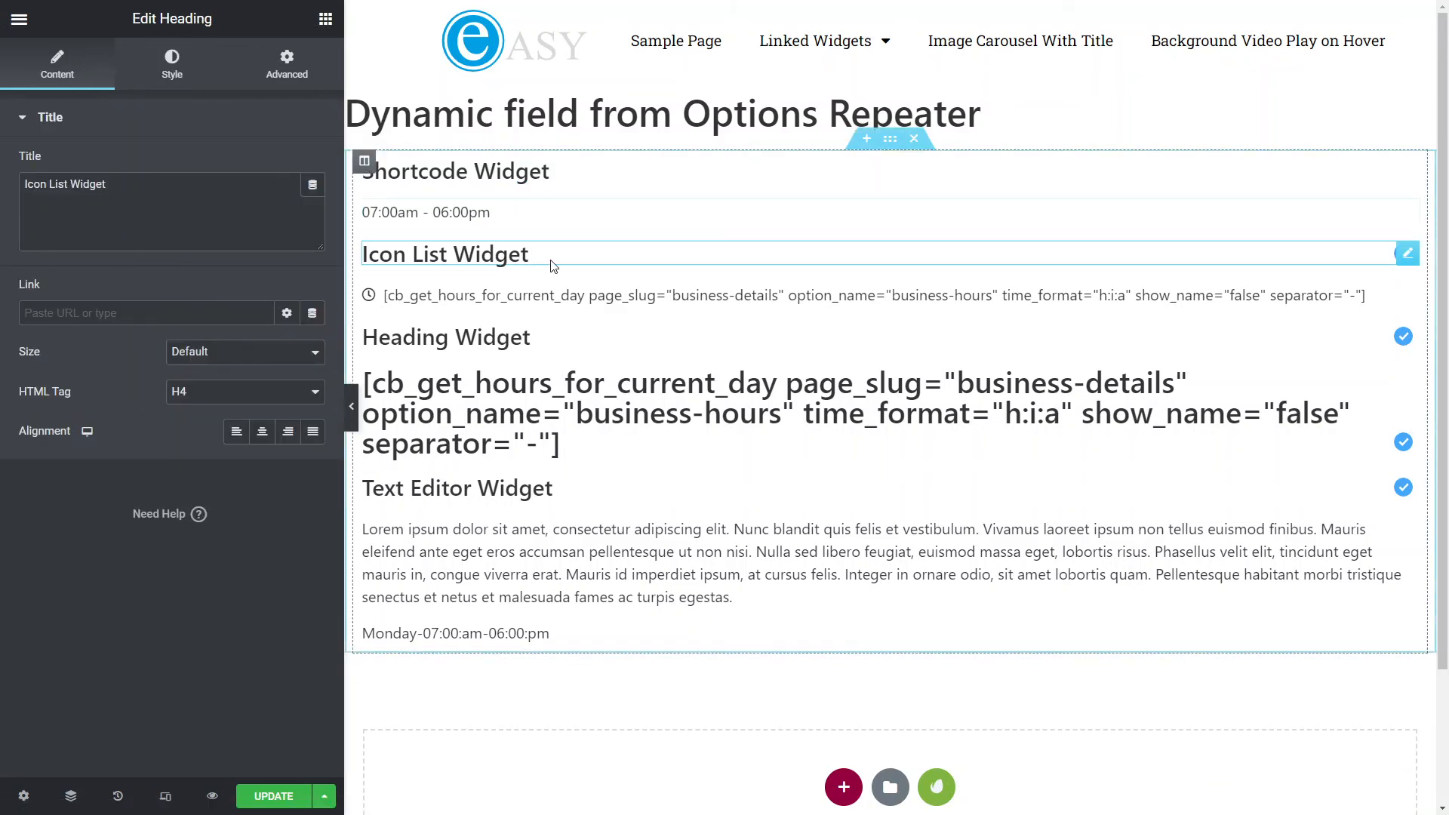
{"action": "left_click", "coordinate": [494, 298]}
{"action": "left_click", "coordinate": [106, 237]}
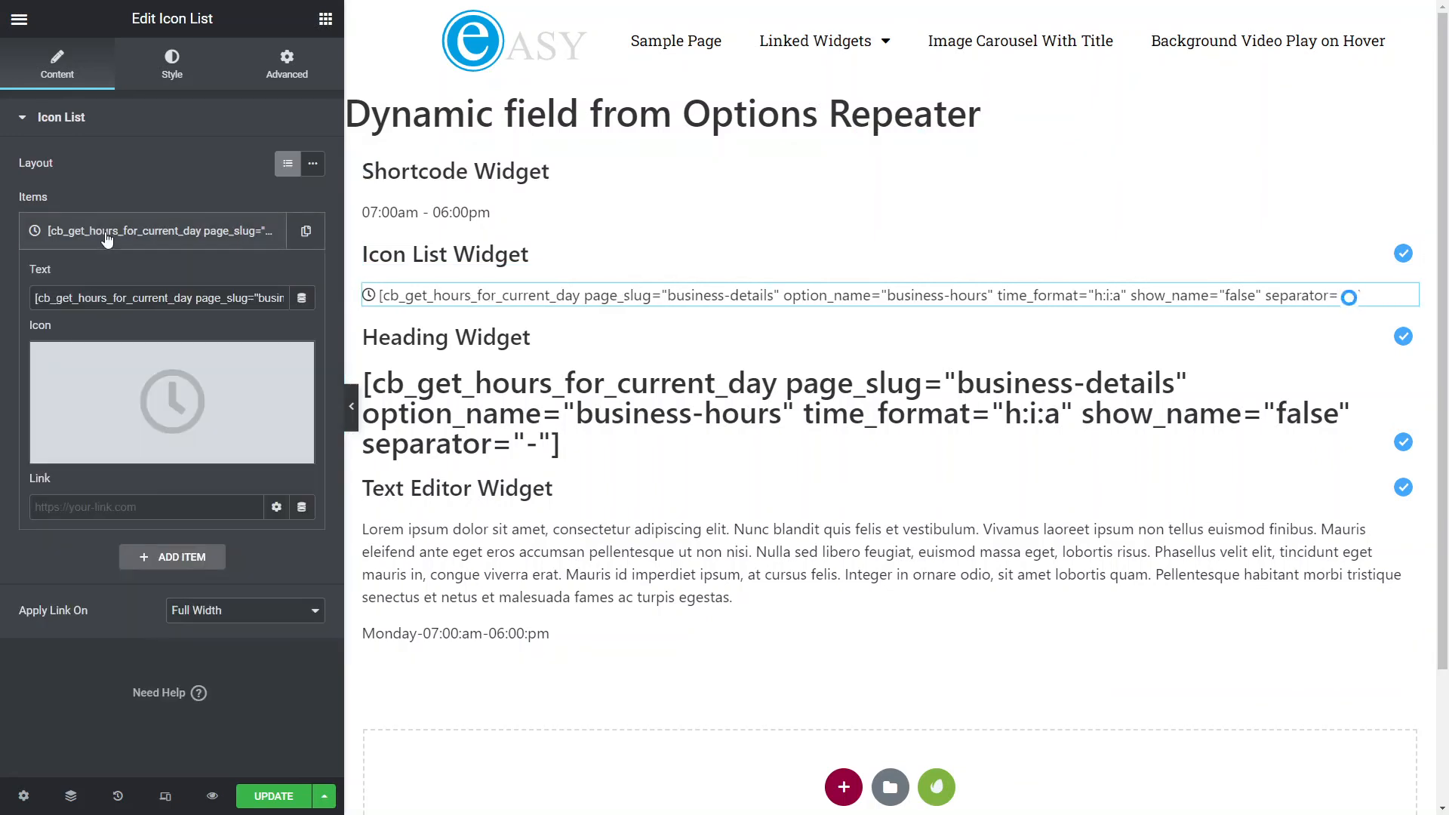
{"action": "mouse_move", "coordinate": [171, 407]}
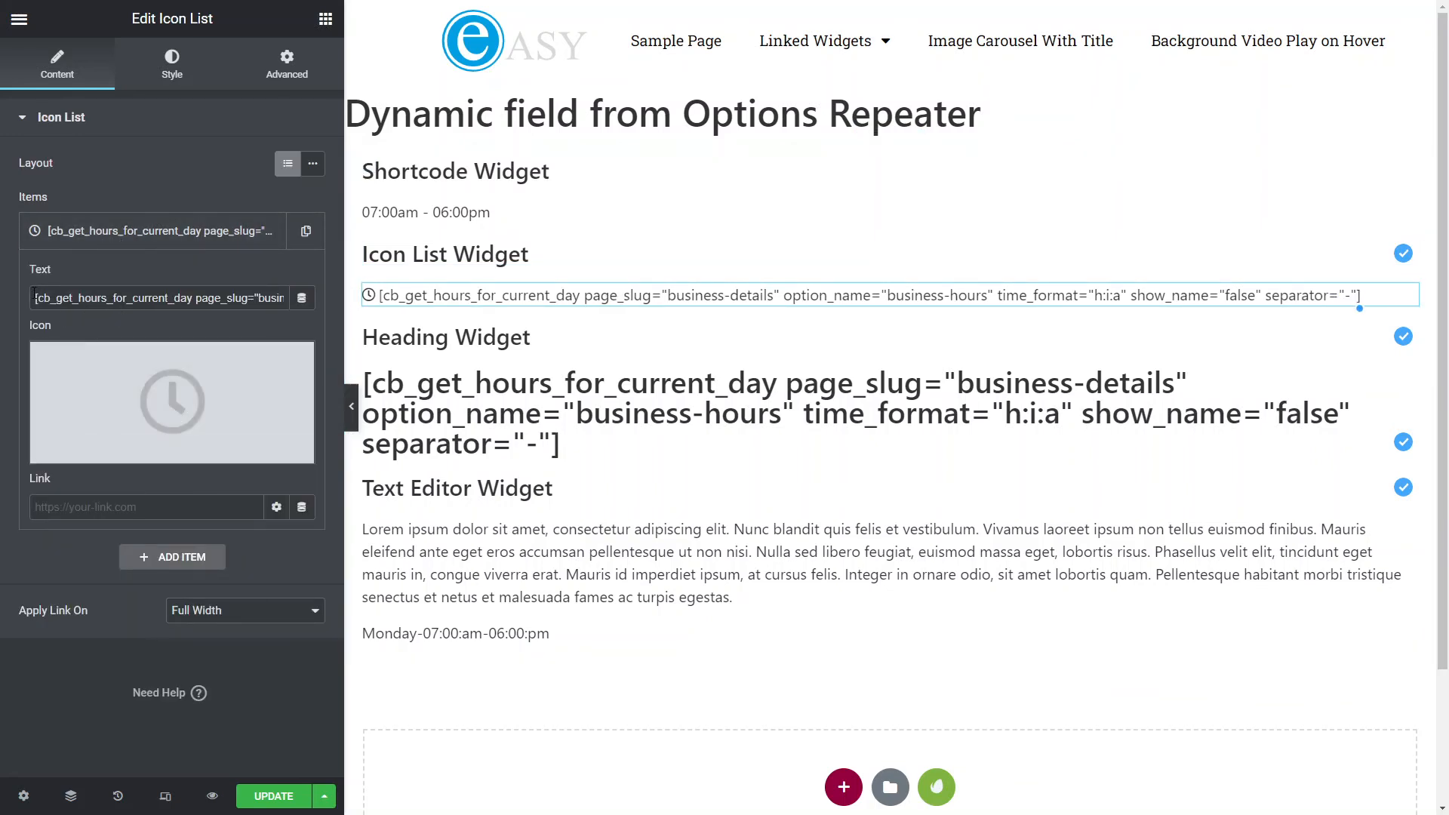
{"action": "left_click_drag", "start_coordinate": [34, 298], "coordinate": [317, 302]}
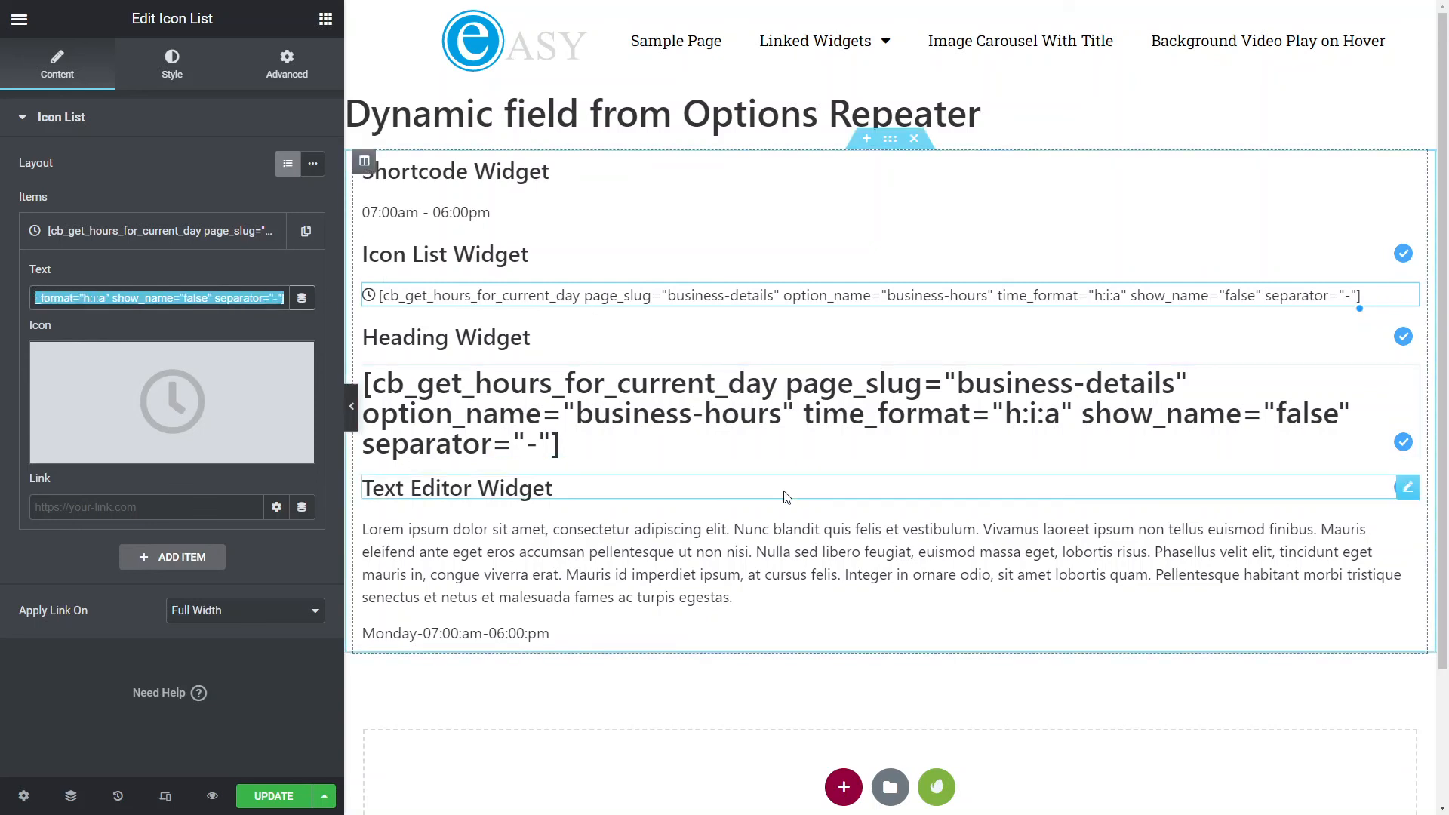
- Examine the shortcodes in the Heading widget's title and at the end of the Text Editor widget's content
{"action": "left_click", "coordinate": [470, 399]}
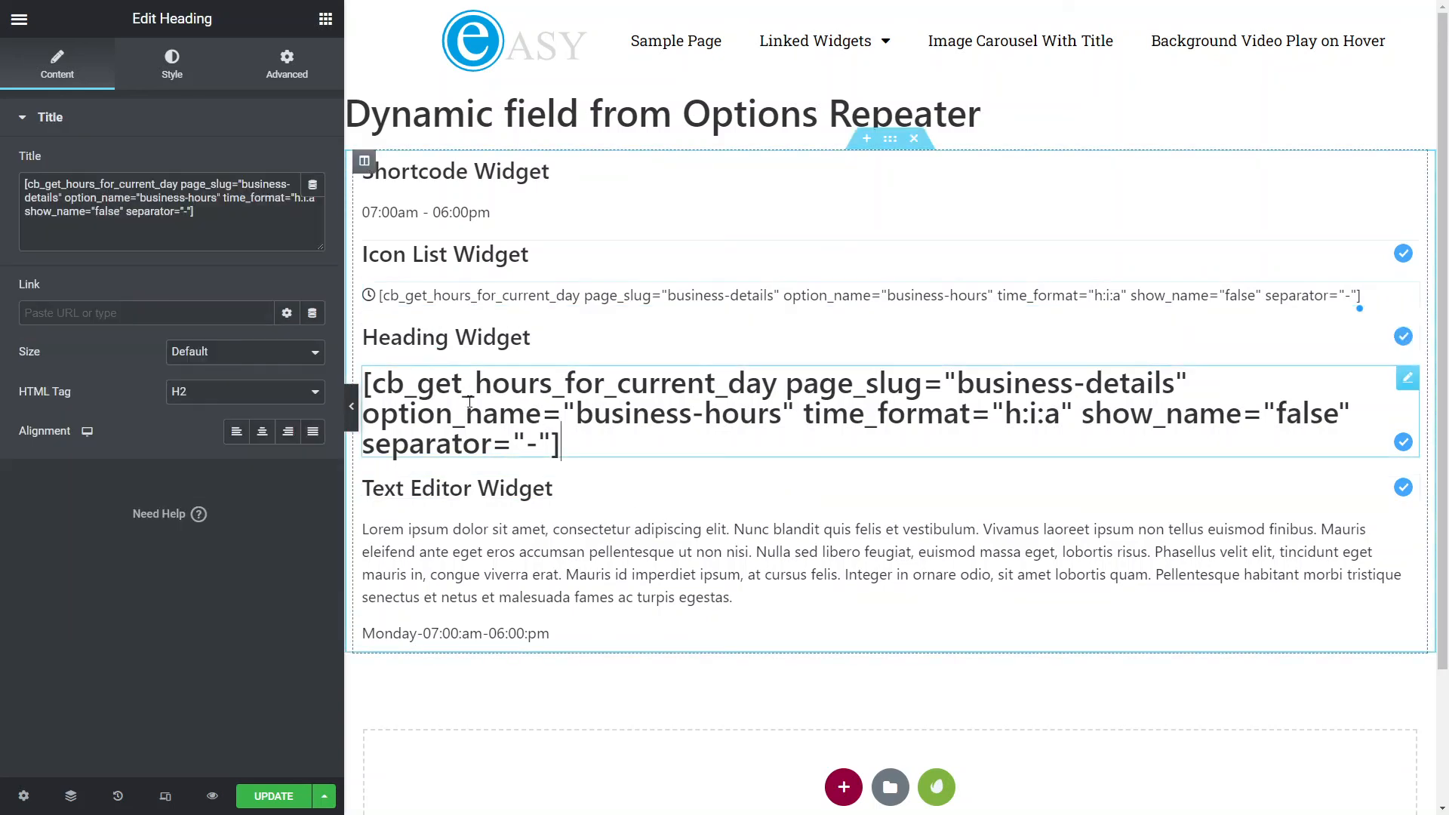
{"action": "left_click", "coordinate": [472, 521]}
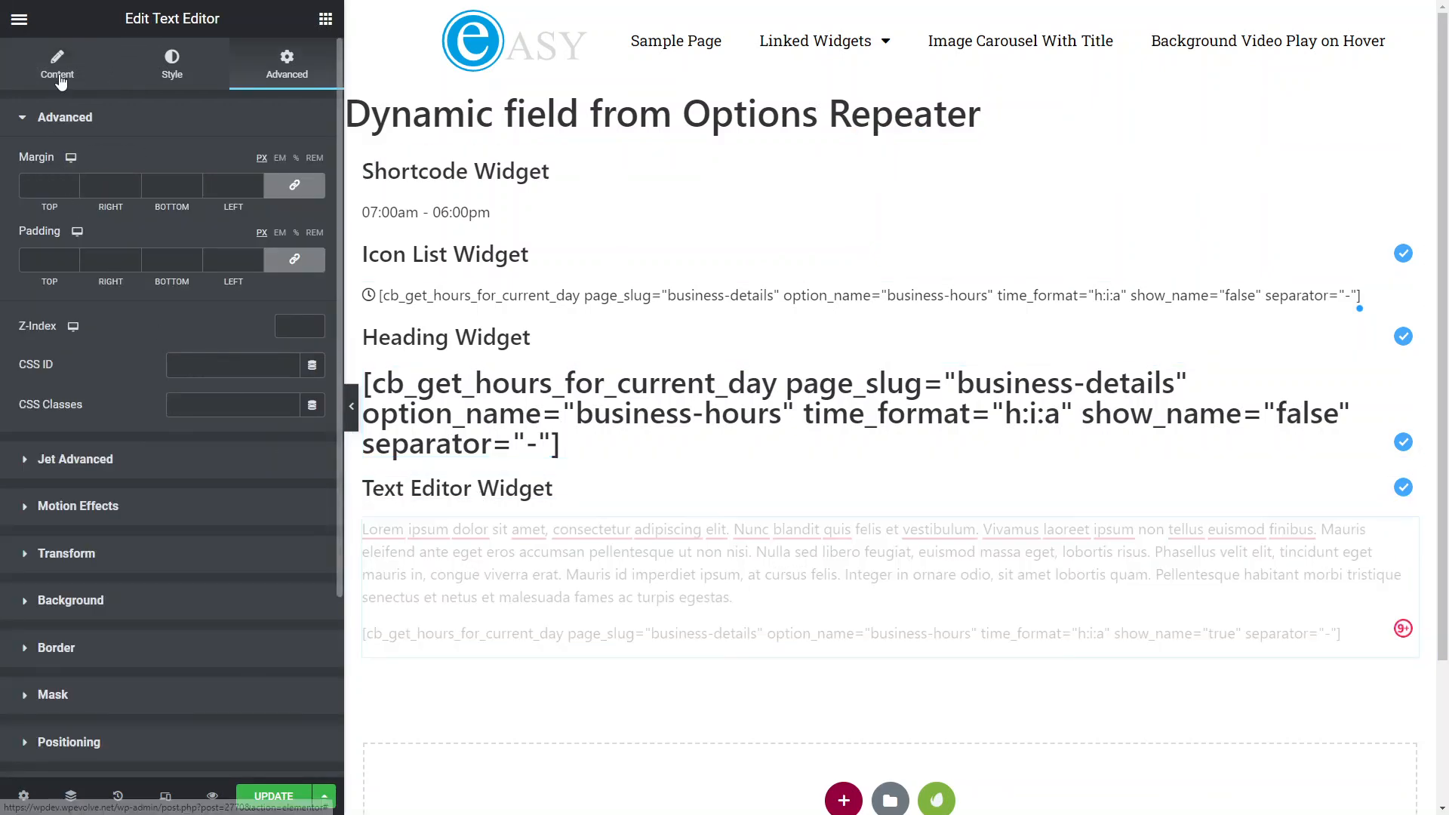
{"action": "left_click", "coordinate": [56, 64]}
{"action": "scroll", "coordinate": [165, 461], "scroll_direction": "down", "scroll_amount": 5}
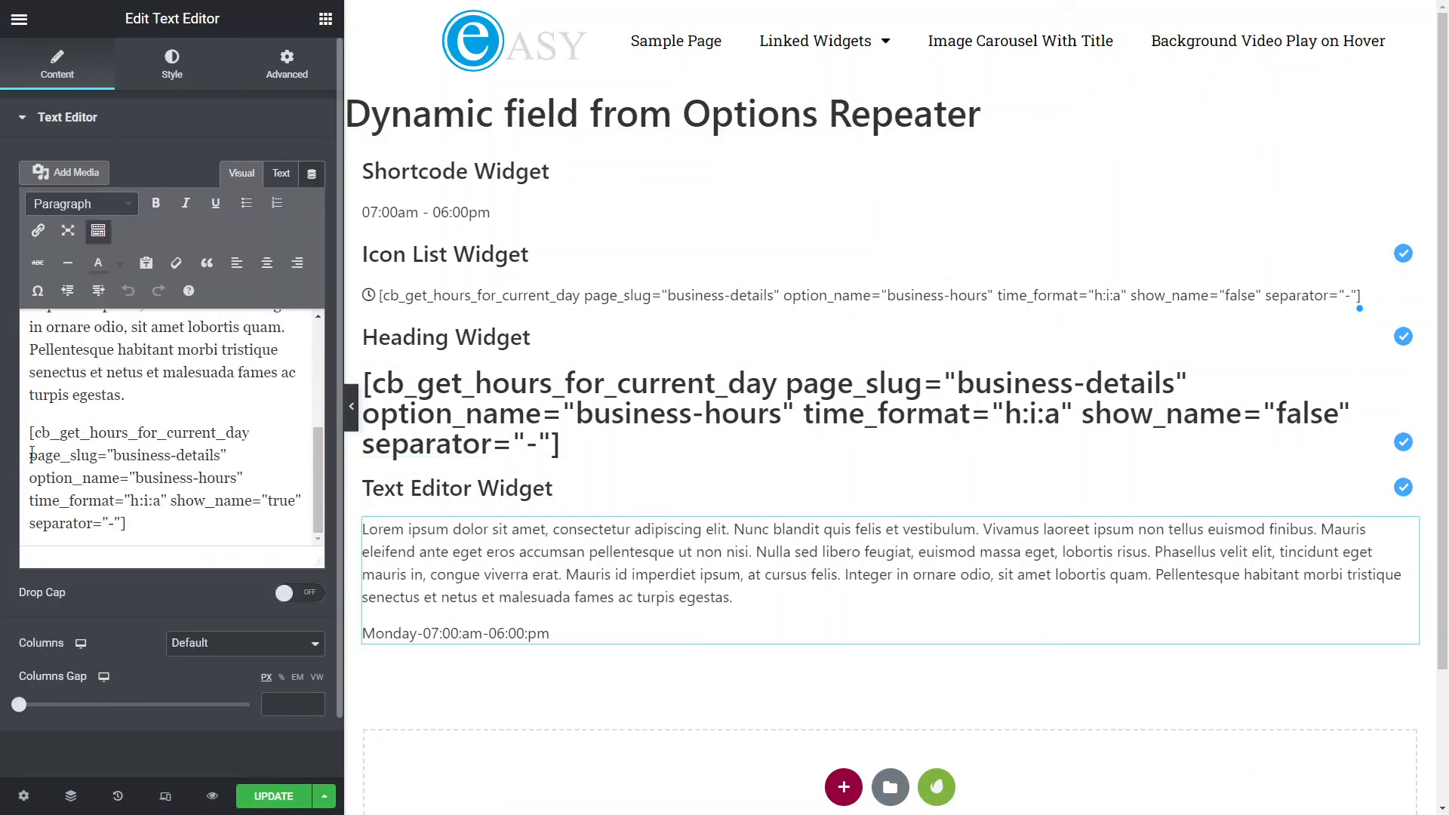
{"action": "left_click_drag", "start_coordinate": [132, 525], "coordinate": [26, 434]}
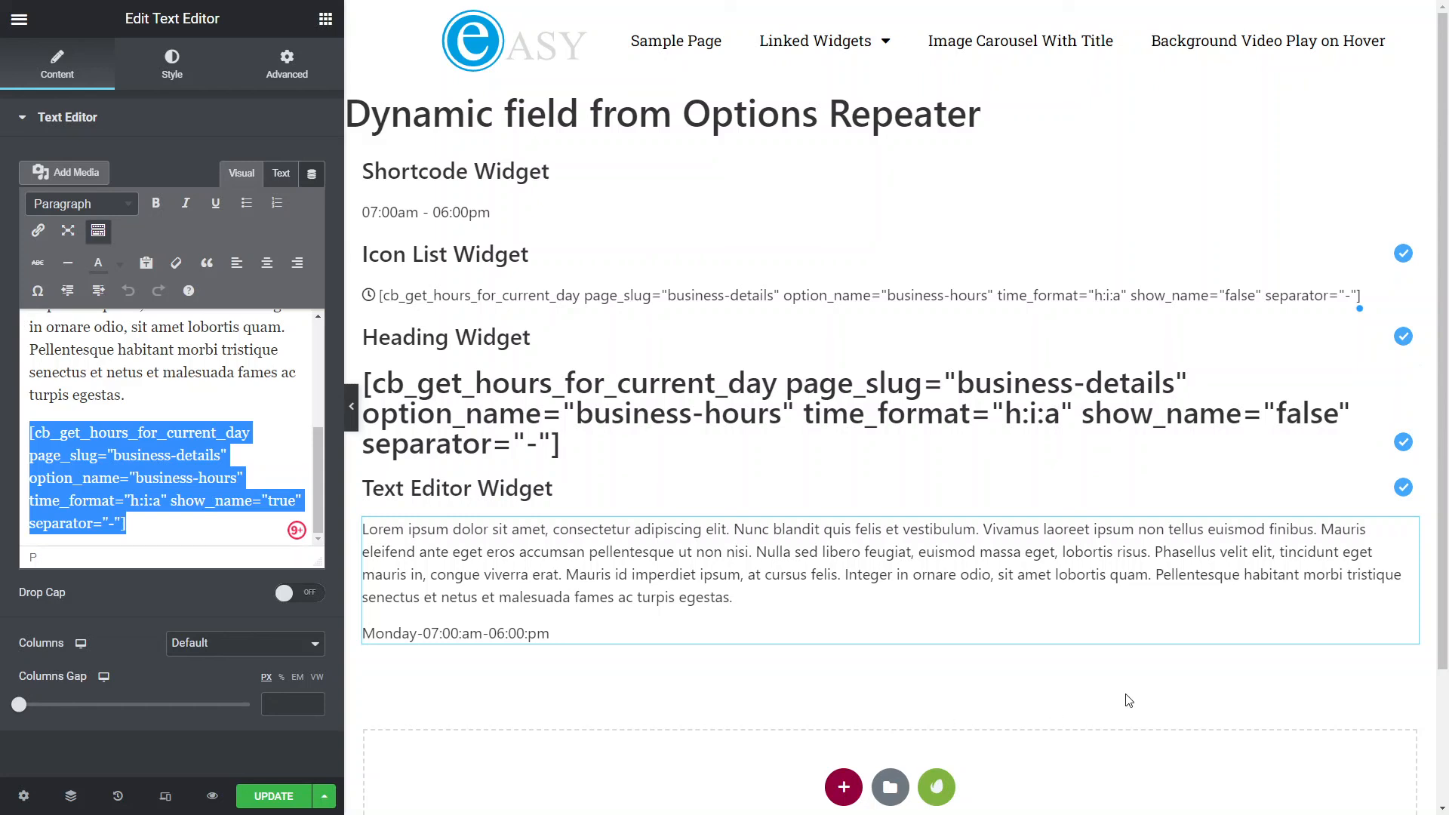
- Switch back to the Edit Snippet window and review the Crockoblock SC code
{"action": "key", "text": "super+Tab"}
{"action": "left_click", "coordinate": [598, 219]}
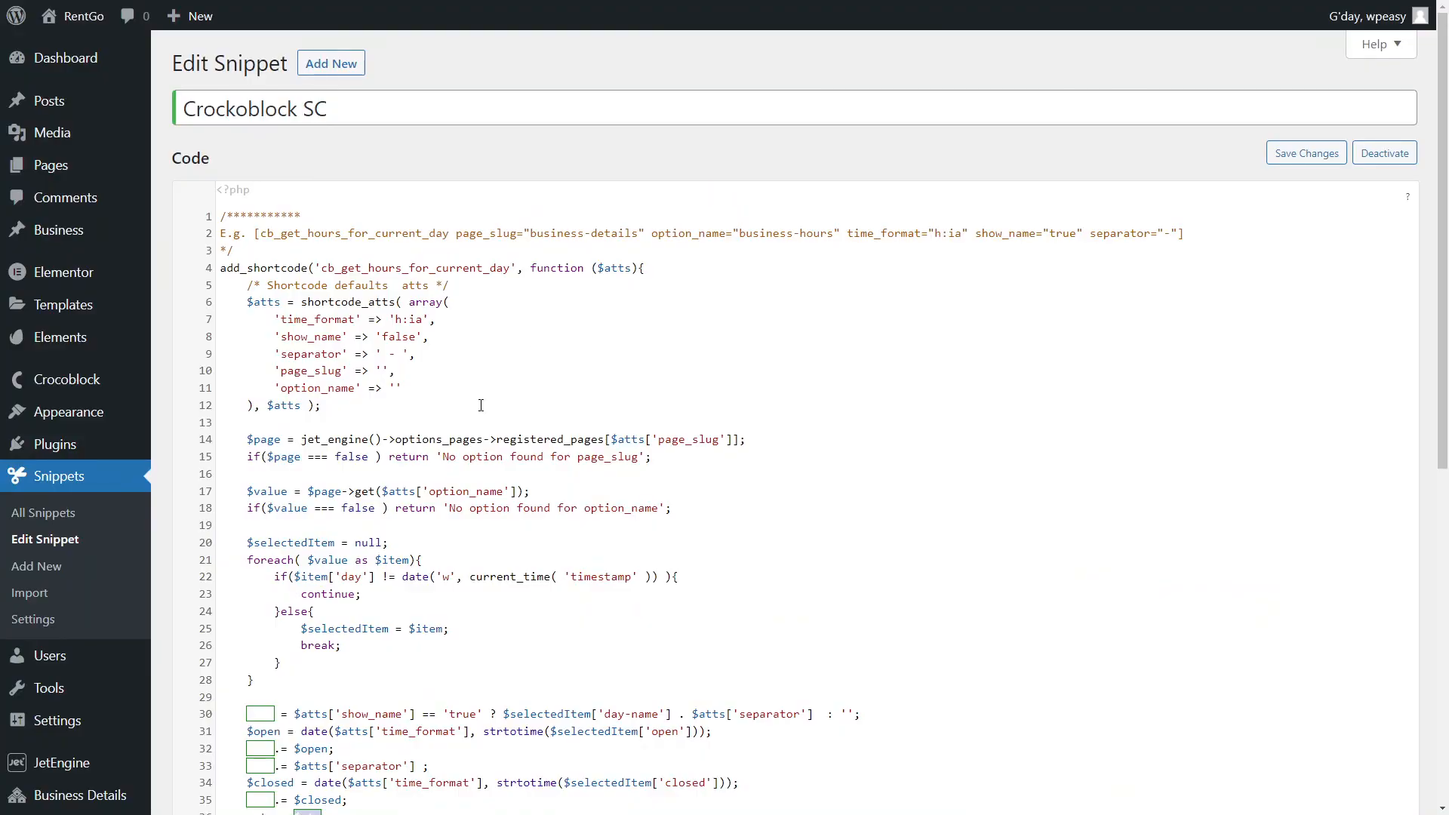
{"action": "scroll", "coordinate": [483, 423], "scroll_direction": "down", "scroll_amount": 5}
{"action": "scroll", "coordinate": [507, 504], "scroll_direction": "up", "scroll_amount": 5}
{"action": "left_click", "coordinate": [640, 456]}
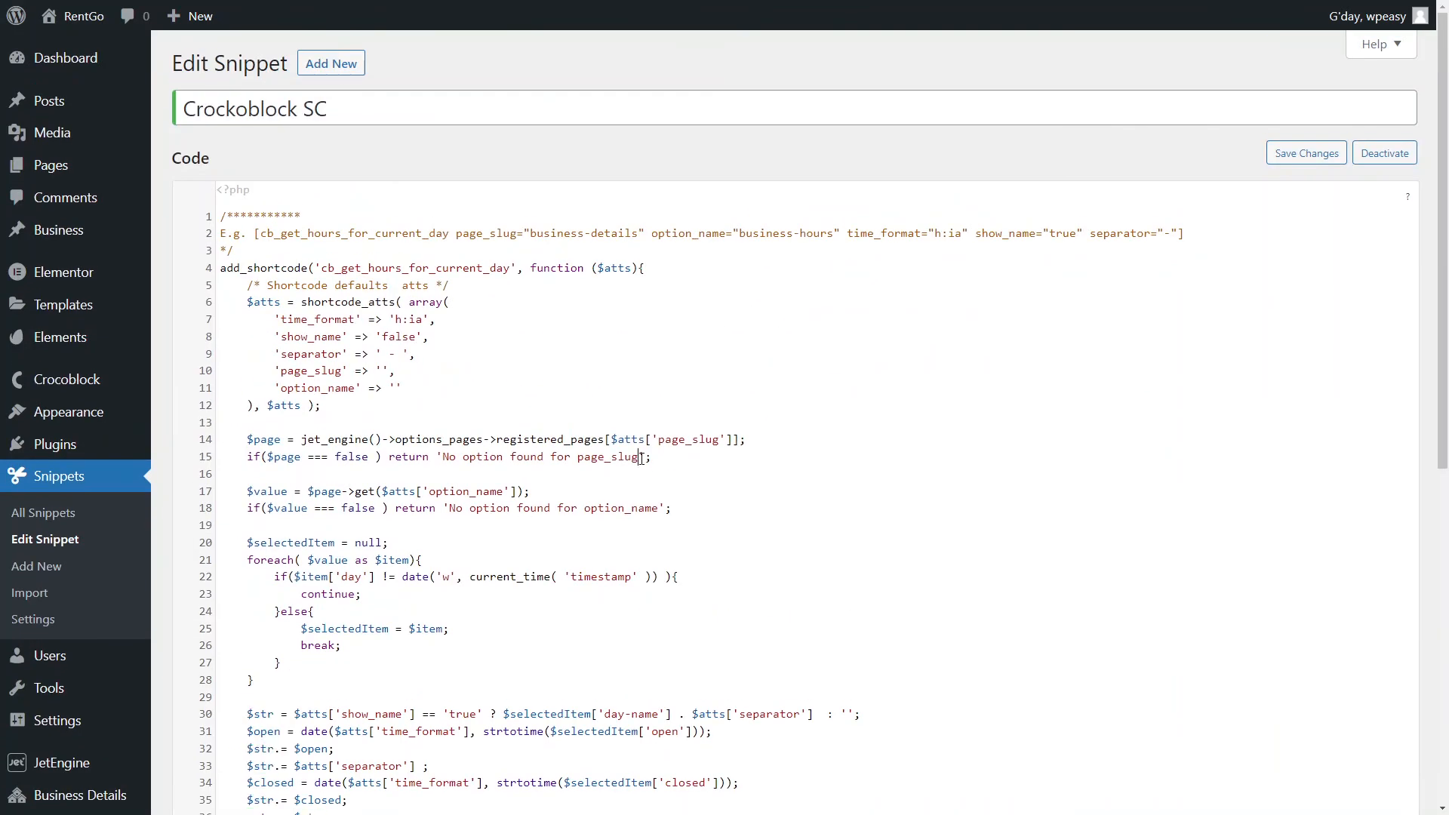
- Switch to the Business Details options page and review its Business Hours repeater entries from Sunday to Saturday
{"action": "key", "text": "super+Tab"}
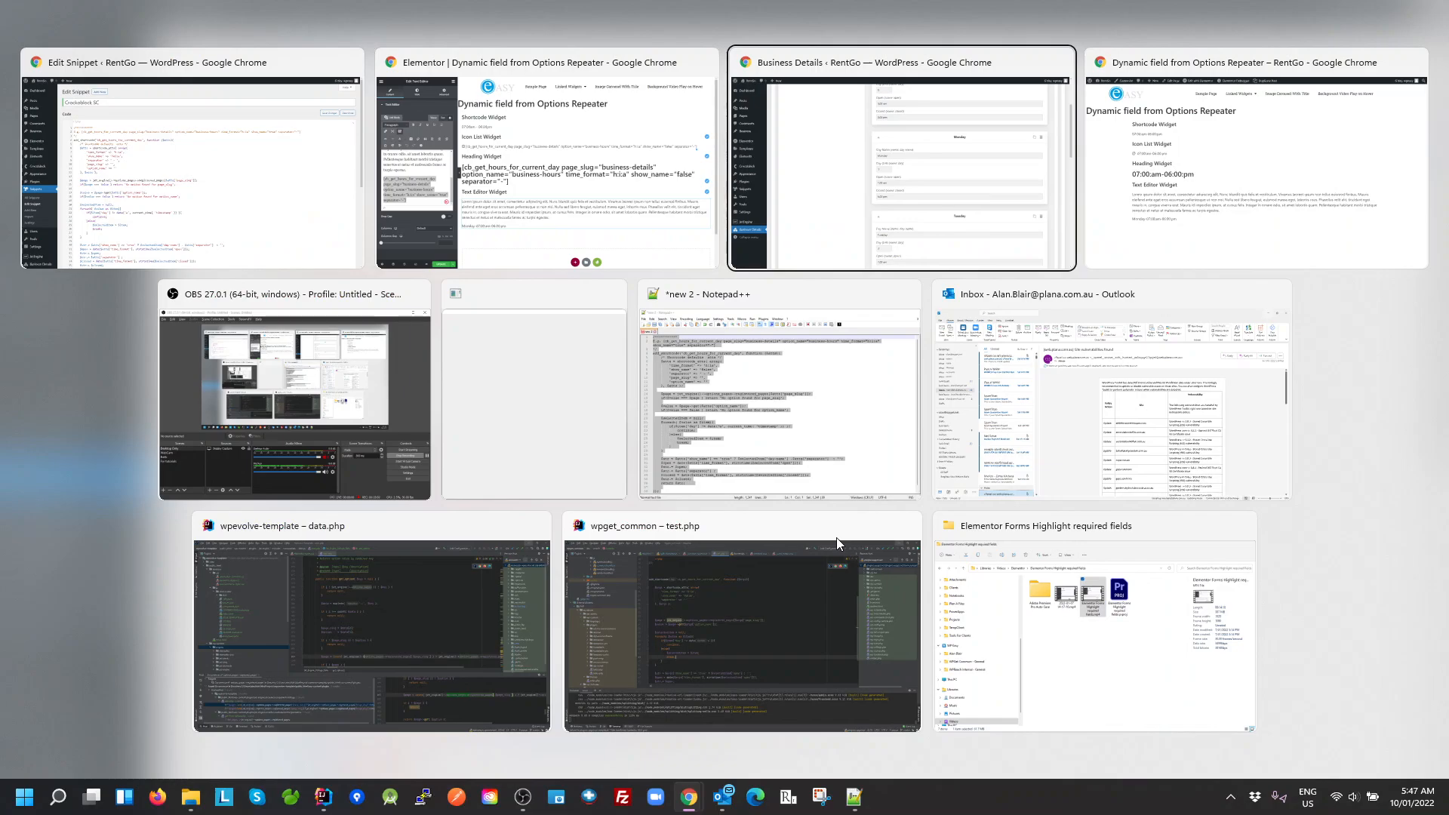
{"action": "key", "text": "Return"}
{"action": "scroll", "coordinate": [740, 559], "scroll_direction": "up", "scroll_amount": 5}
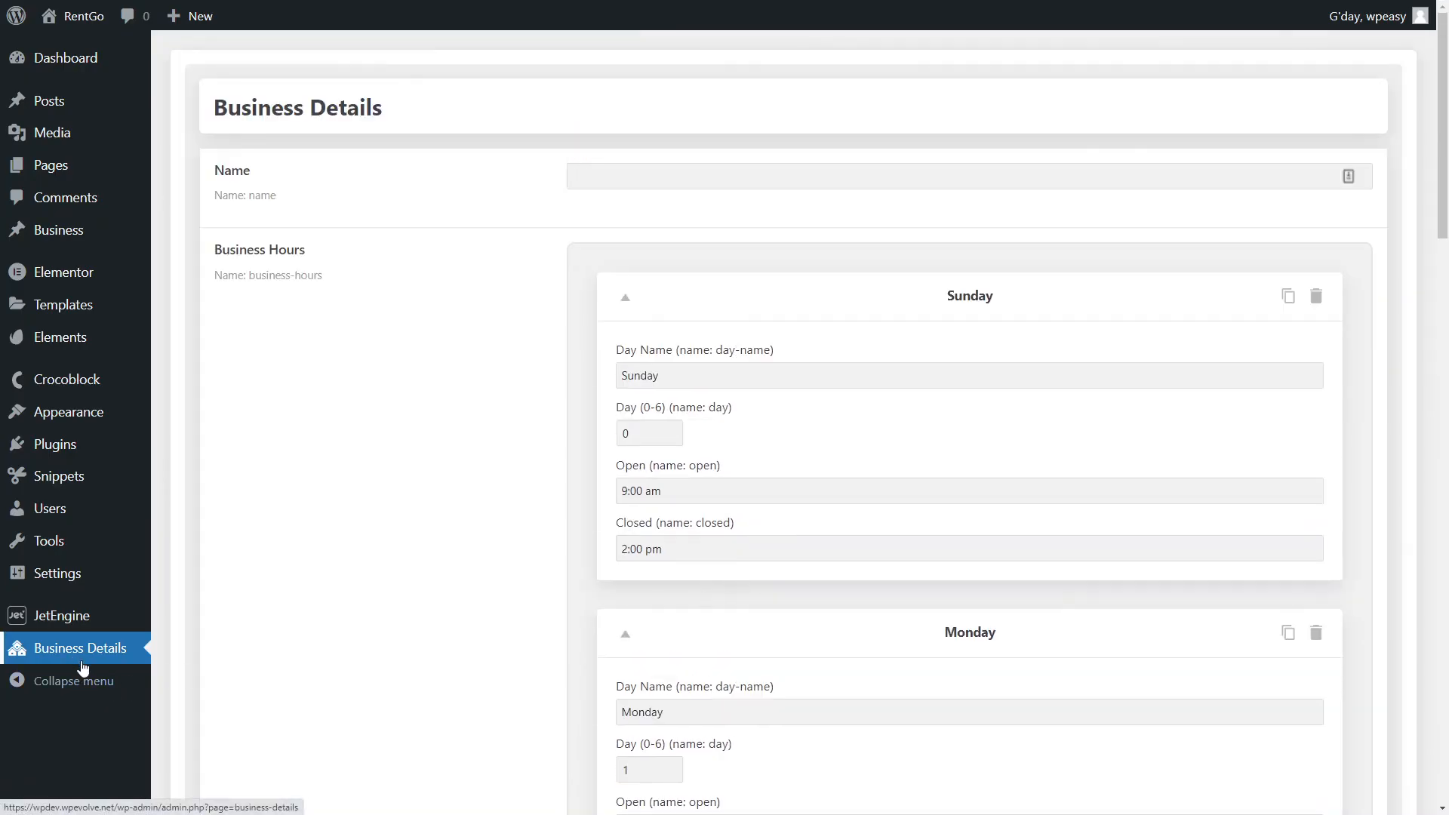
{"action": "scroll", "coordinate": [417, 596], "scroll_direction": "down", "scroll_amount": 15}
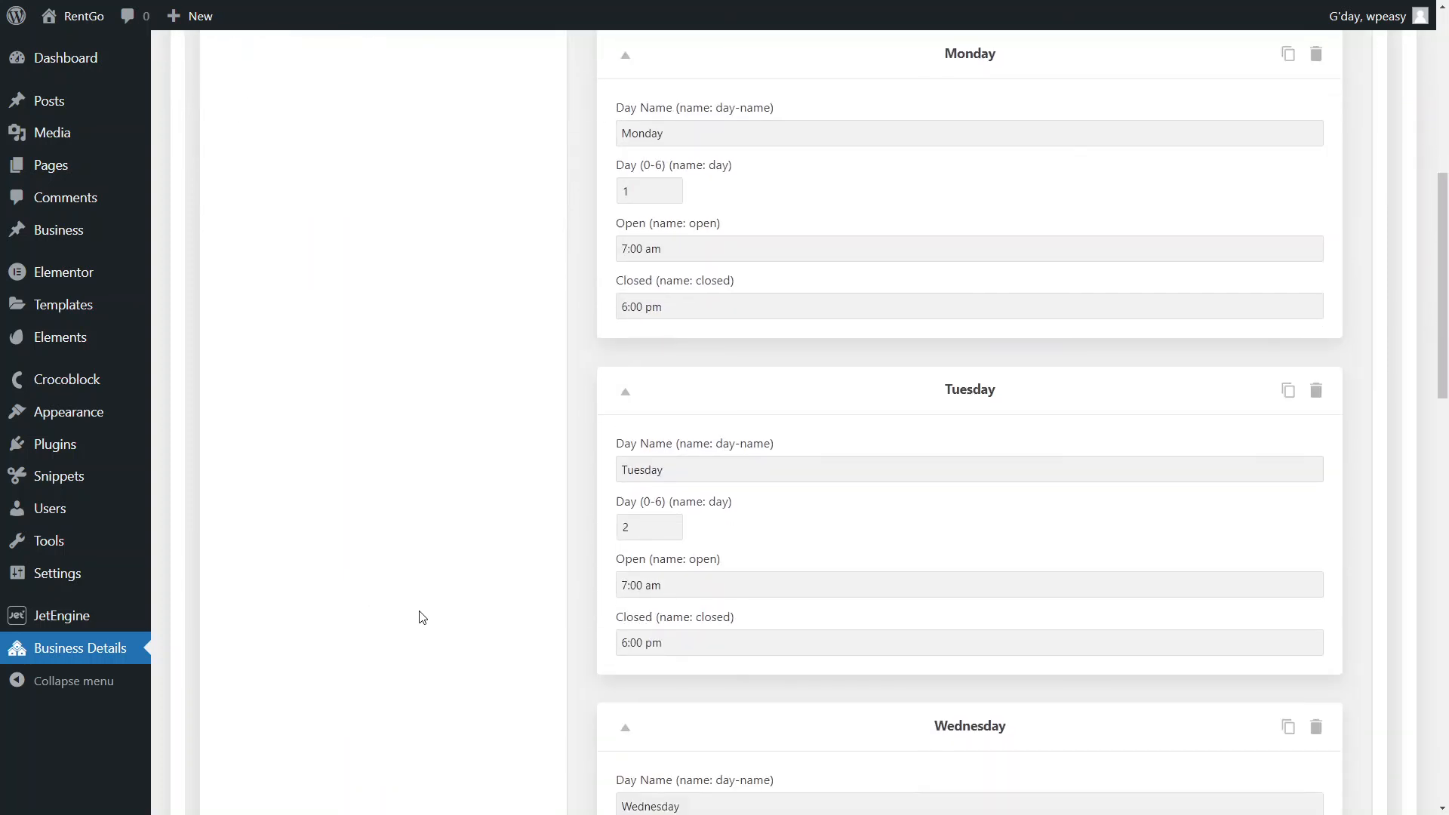
{"action": "scroll", "coordinate": [421, 633], "scroll_direction": "down", "scroll_amount": 10}
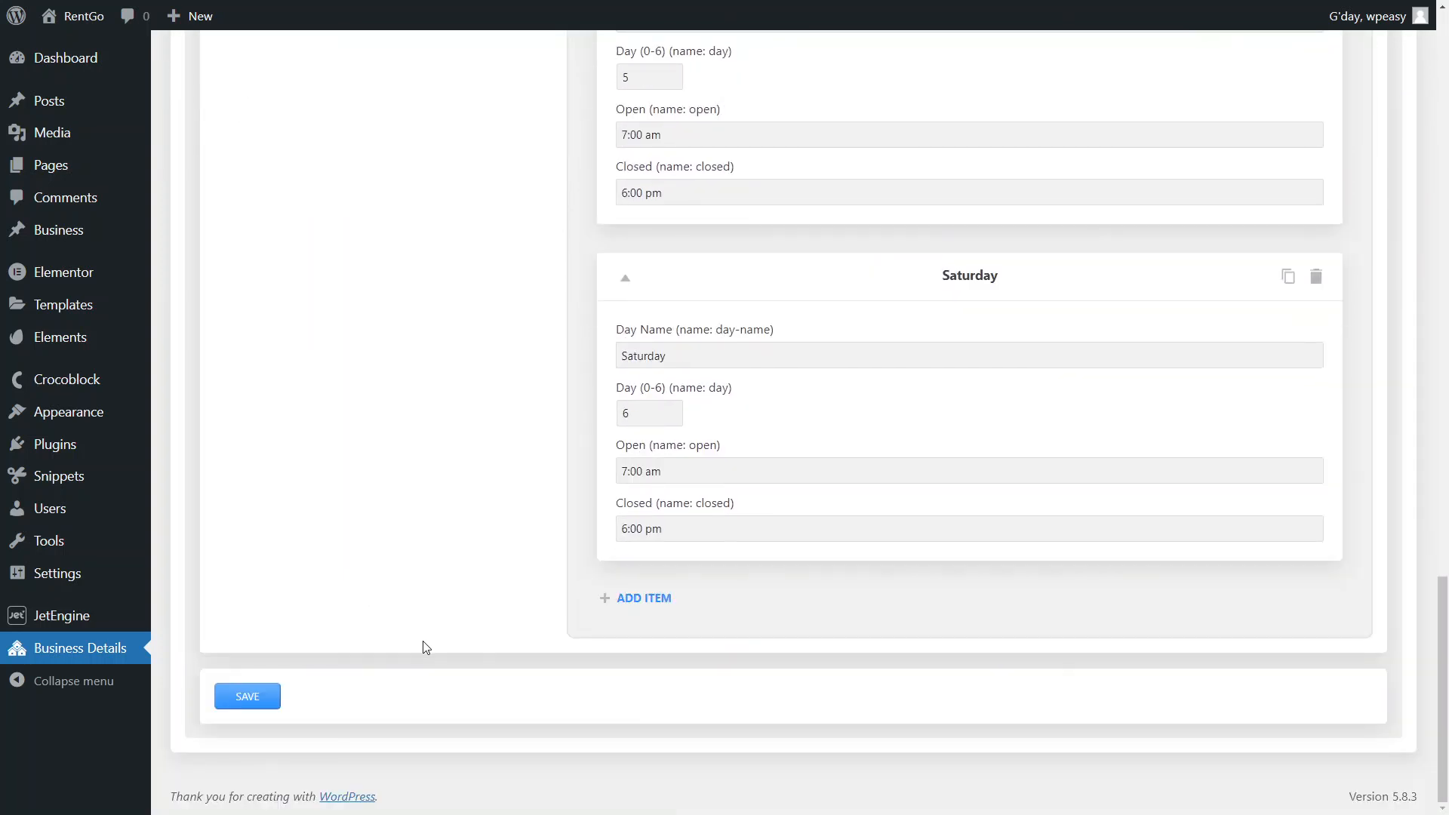
{"action": "scroll", "coordinate": [426, 649], "scroll_direction": "up", "scroll_amount": 10}
{"action": "scroll", "coordinate": [426, 653], "scroll_direction": "up", "scroll_amount": 10}
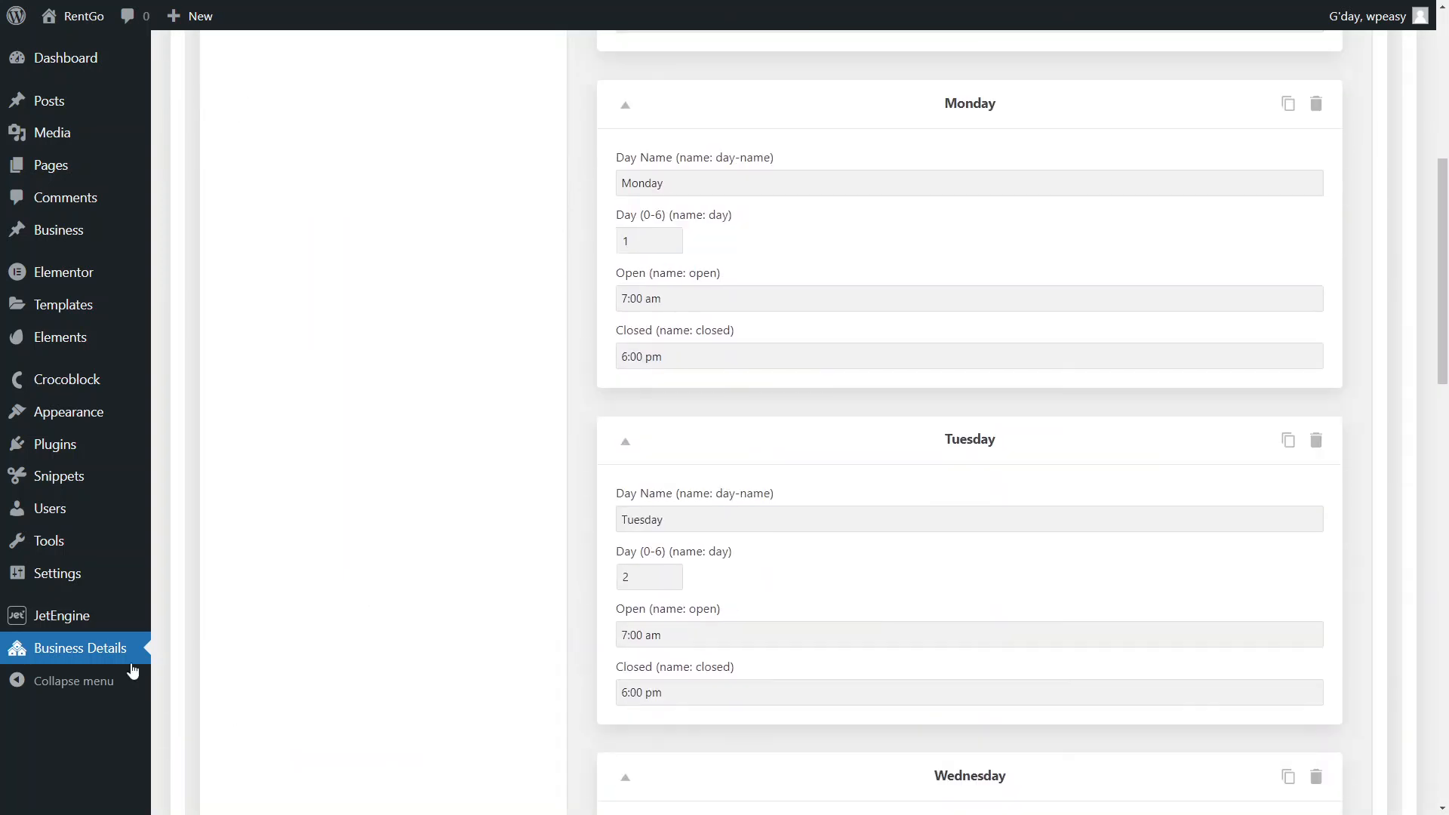
- Open the skin export settings in JetEngine's Skins Manager and select the Business Details options page for export
{"action": "left_click", "coordinate": [49, 618]}
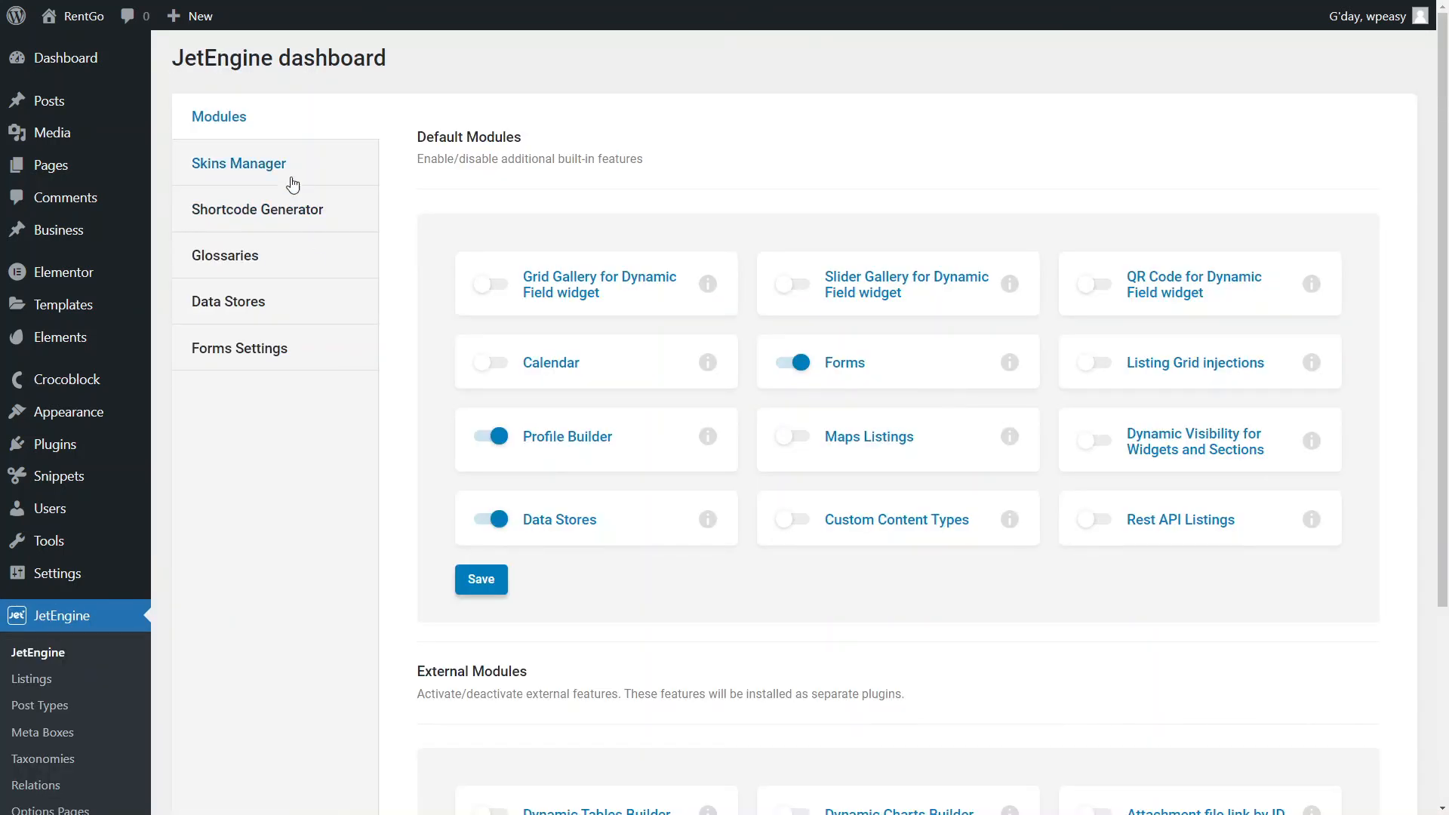
{"action": "left_click", "coordinate": [272, 168]}
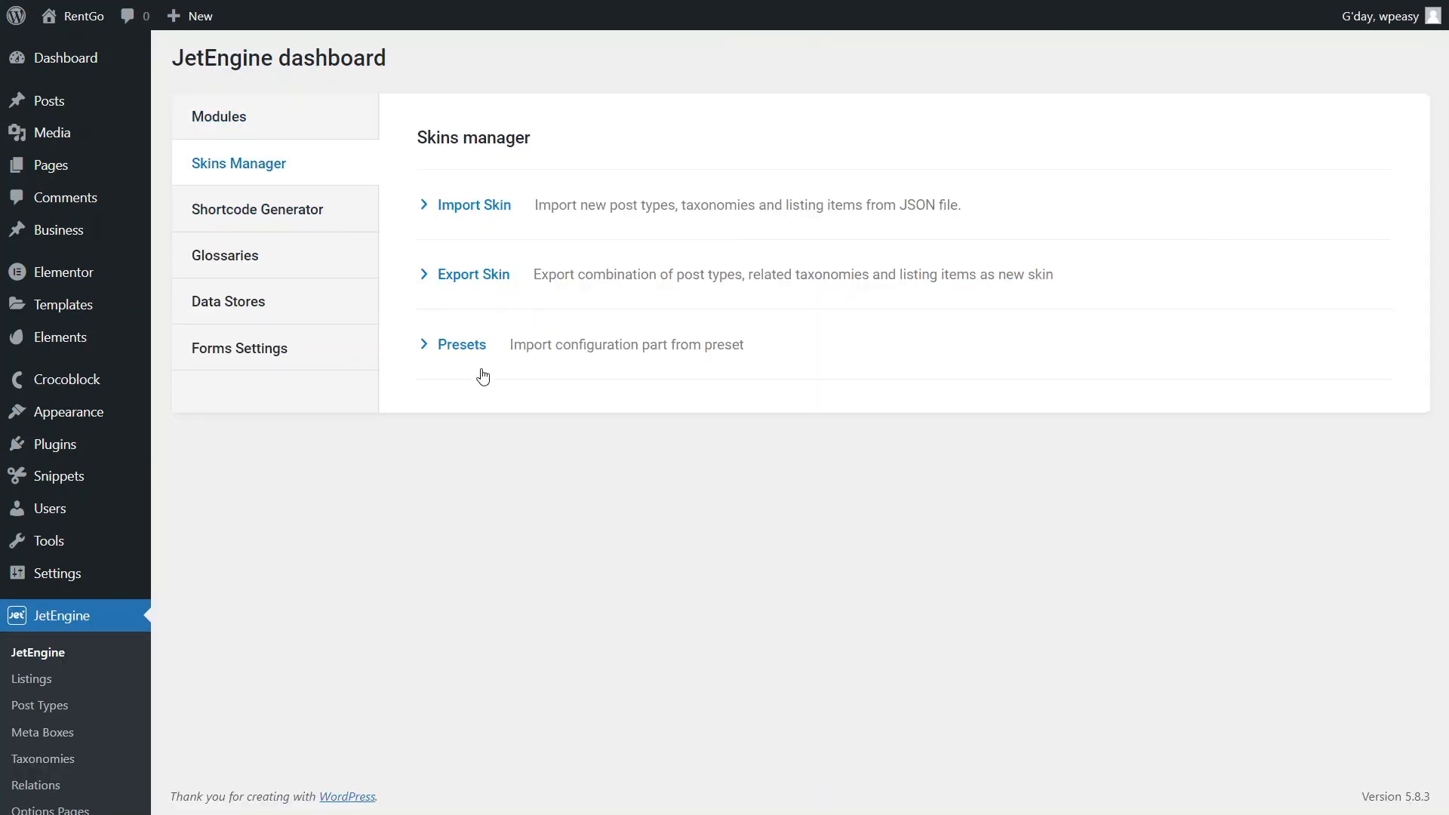
{"action": "left_click", "coordinate": [469, 281]}
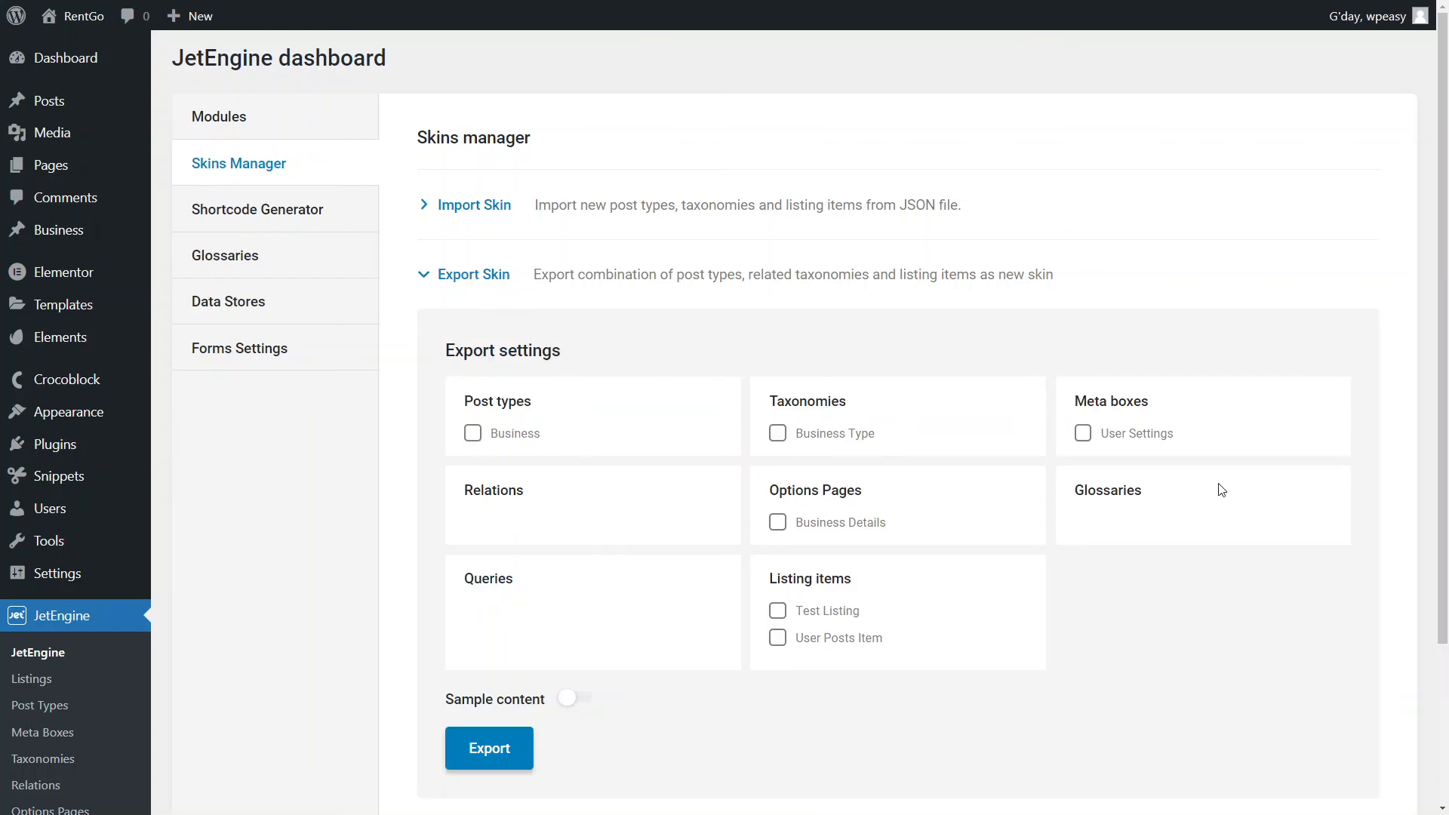
{"action": "left_click", "coordinate": [777, 525]}
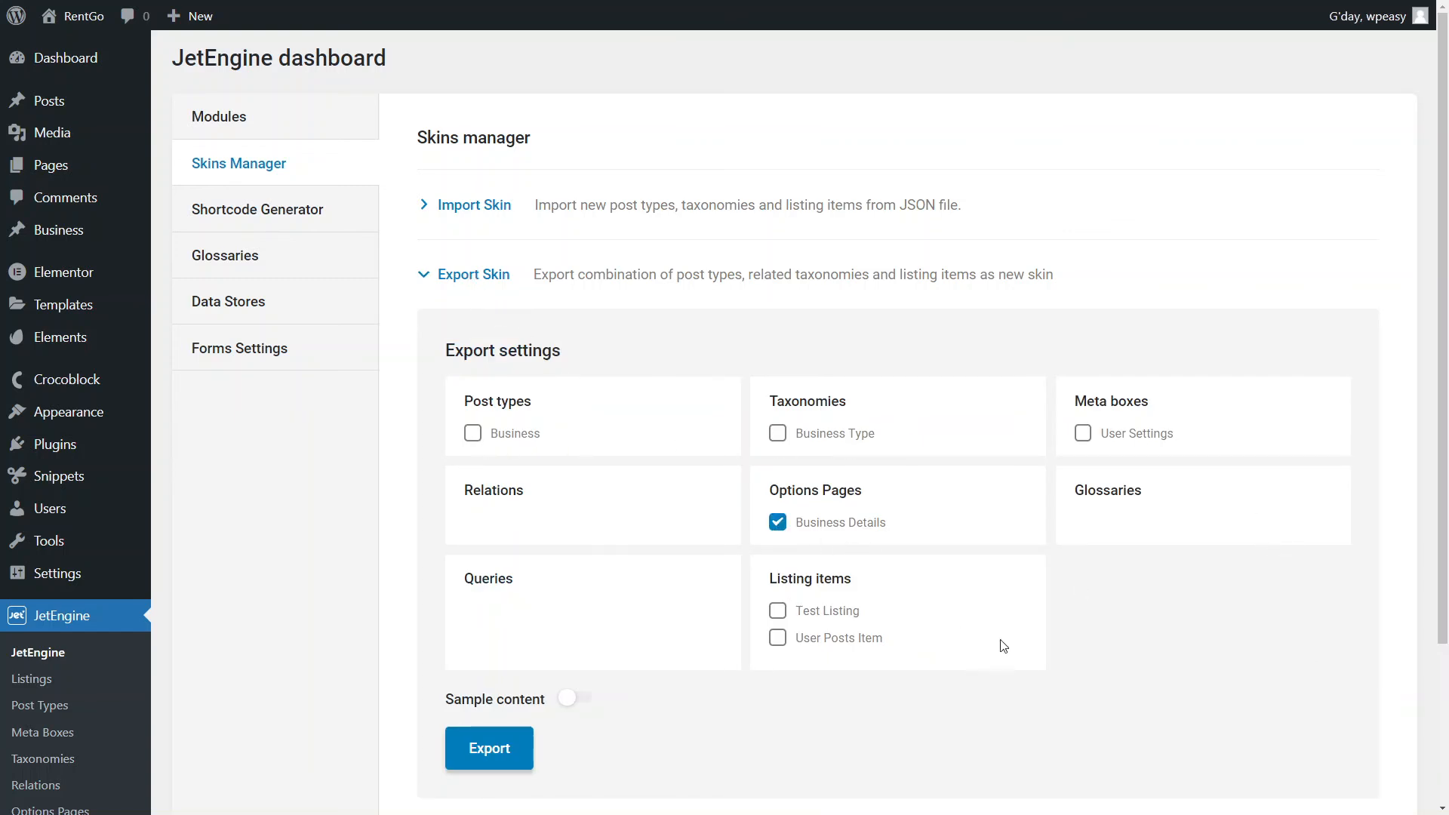